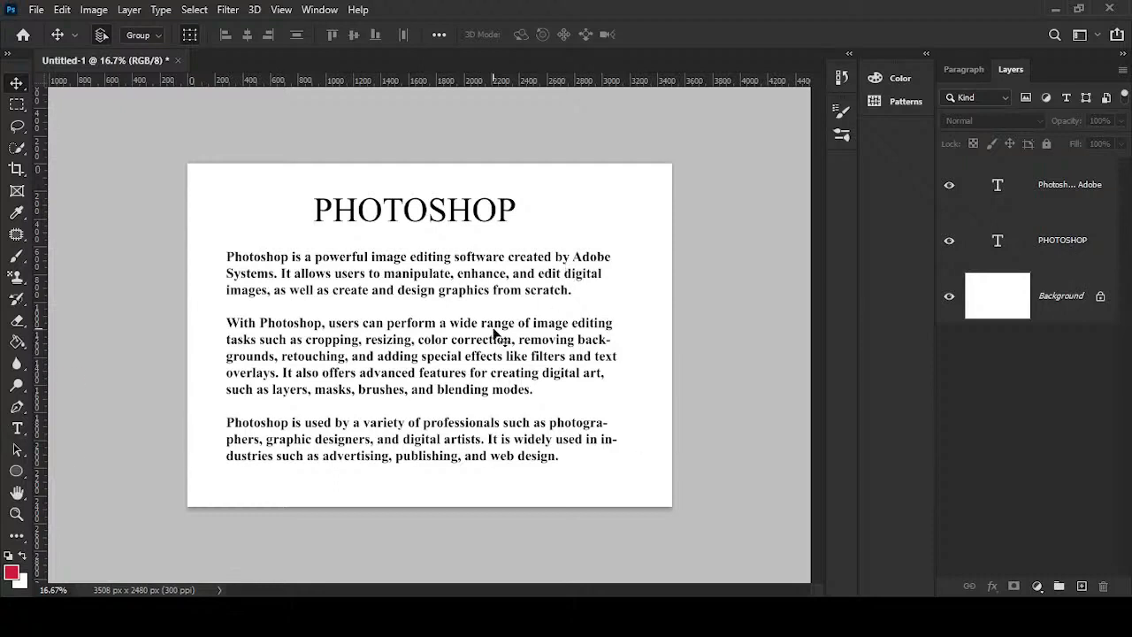
- Switch the toolbar to two columns and undock it from the edge of the workspace
{"action": "left_click", "coordinate": [429, 358]}
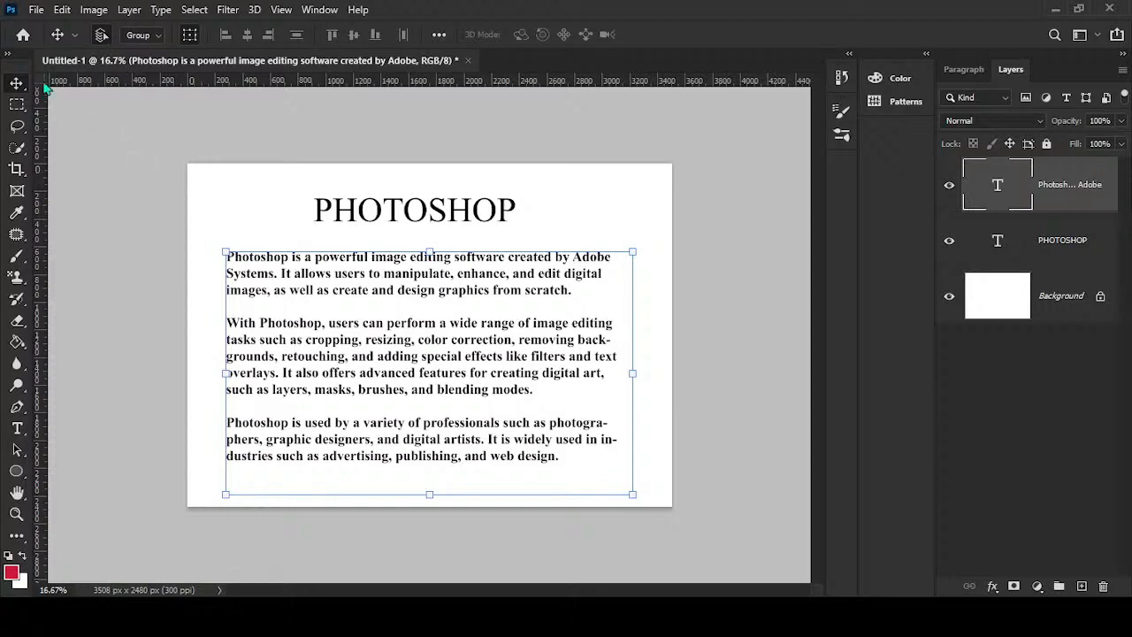
{"action": "left_click_drag", "start_coordinate": [23, 58], "coordinate": [358, 117]}
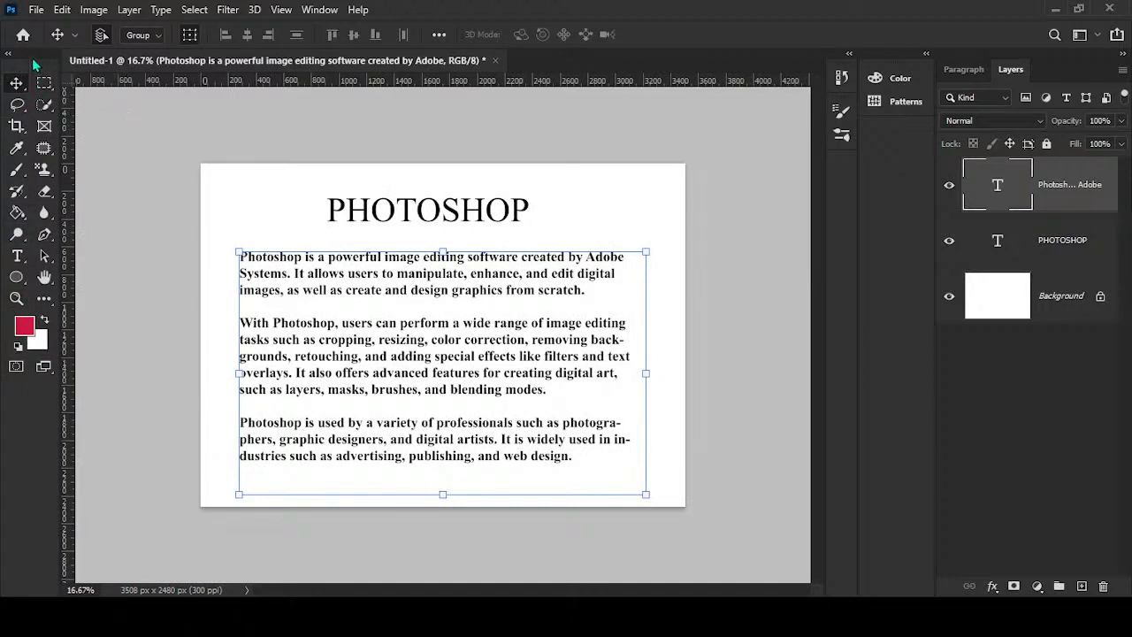
{"action": "left_click_drag", "start_coordinate": [34, 61], "coordinate": [284, 145]}
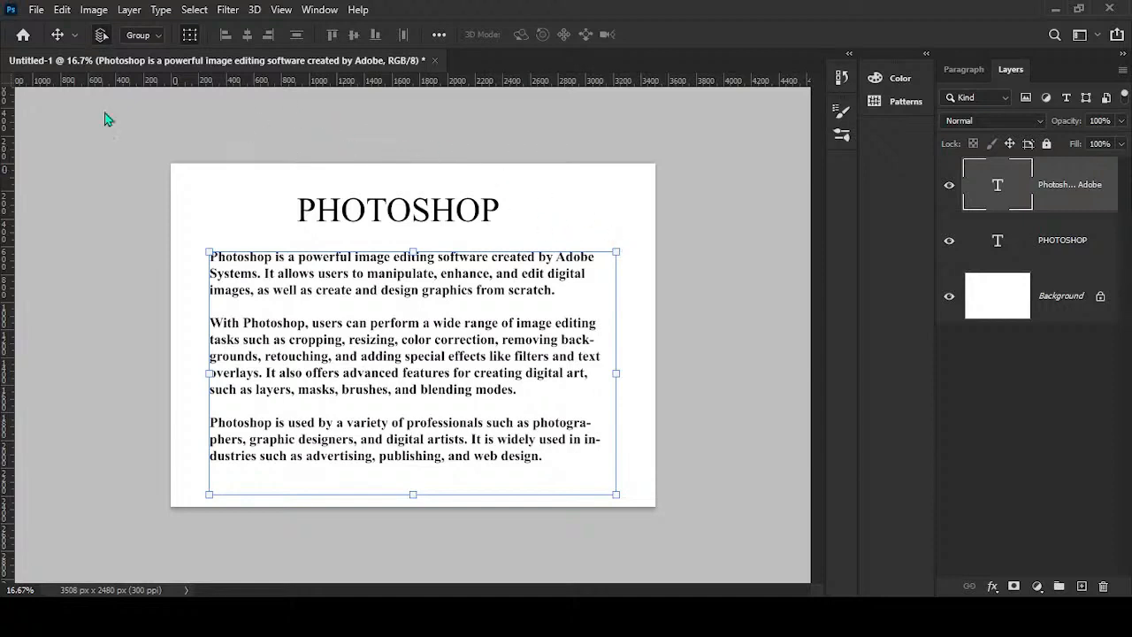
- Hide the body text and PHOTOSHOP text layers and make the Background layer active
{"action": "left_click", "coordinate": [950, 185]}
{"action": "left_click", "coordinate": [949, 241]}
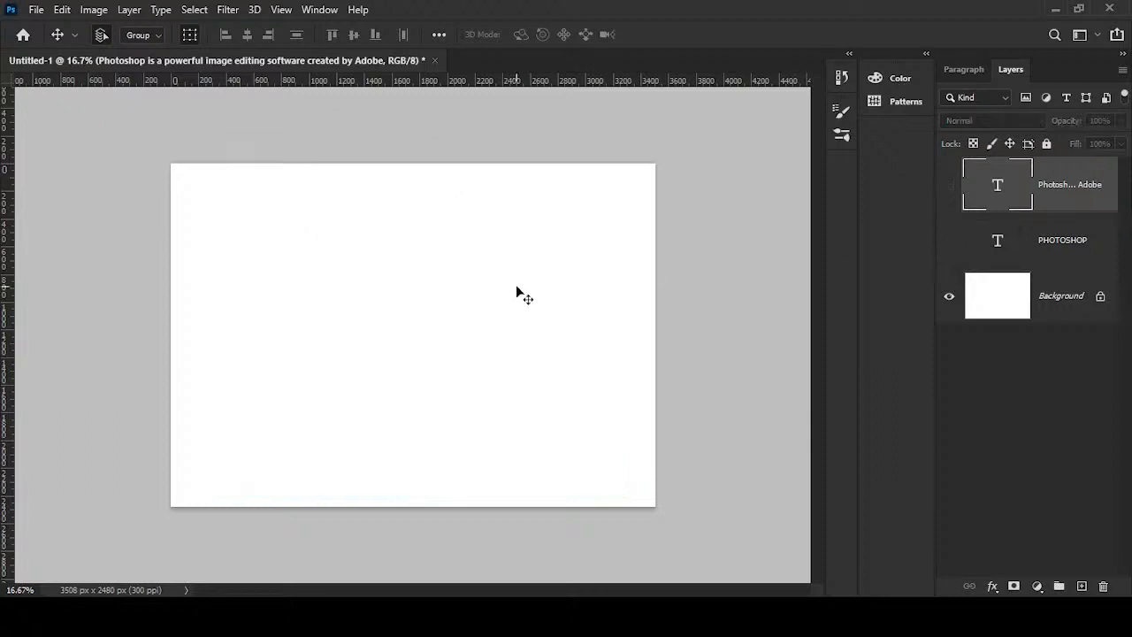
{"action": "left_click", "coordinate": [1026, 291]}
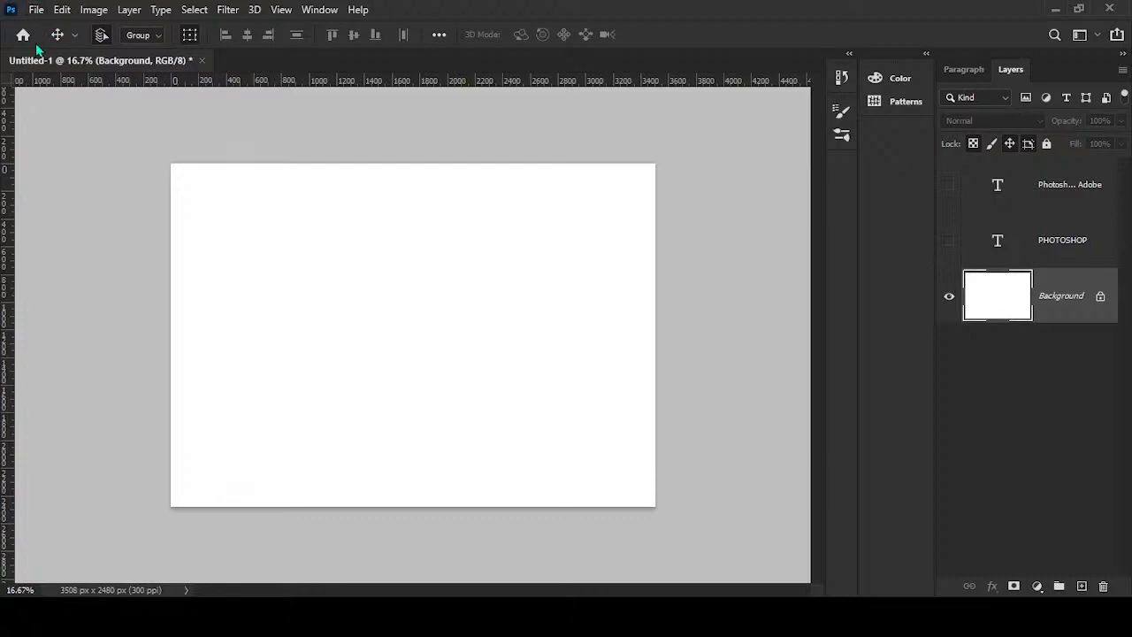
- Create a new 3508 x 2480 px document at 300 ppi and draw a square of about 635 px near its centre
{"action": "key", "text": "ctrl+o"}
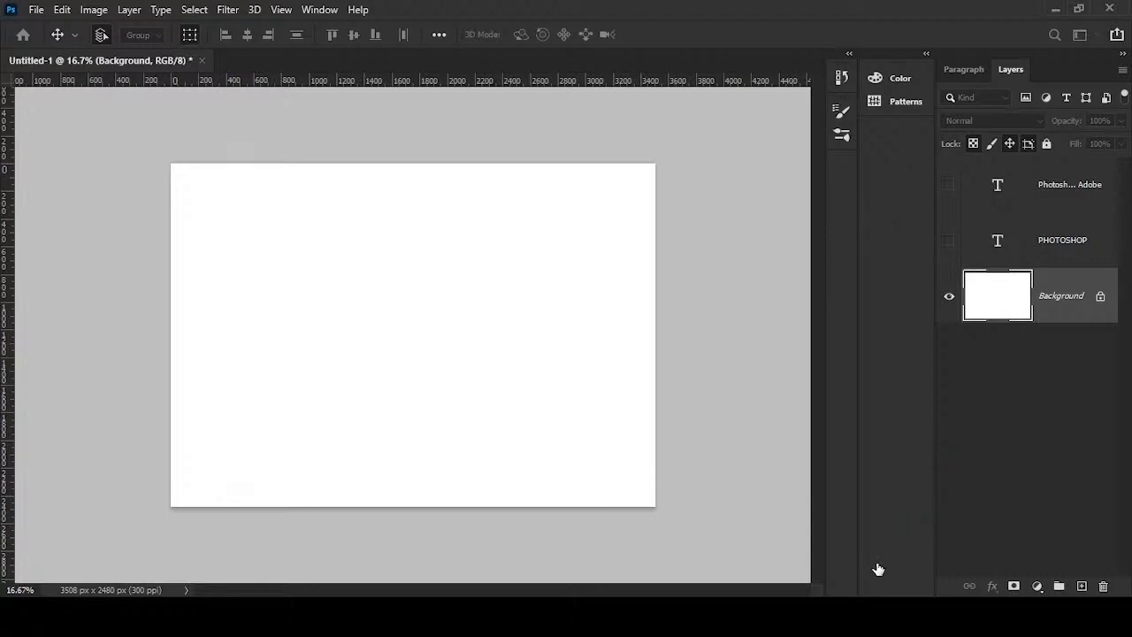
{"action": "key", "text": "ctrl+alt+n"}
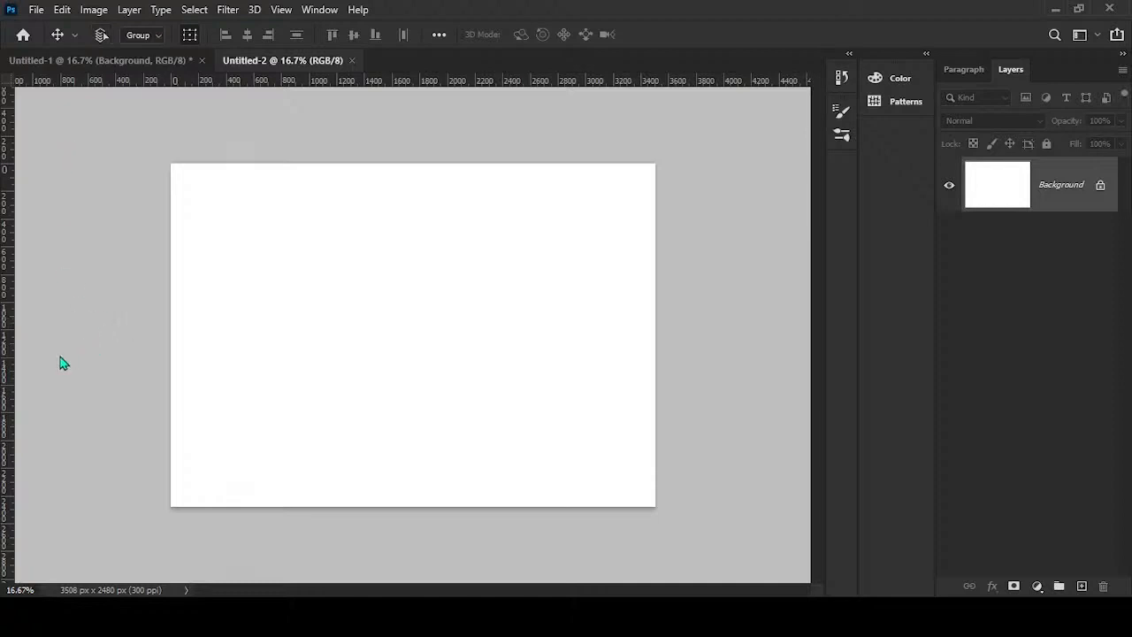
{"action": "key", "text": "u"}
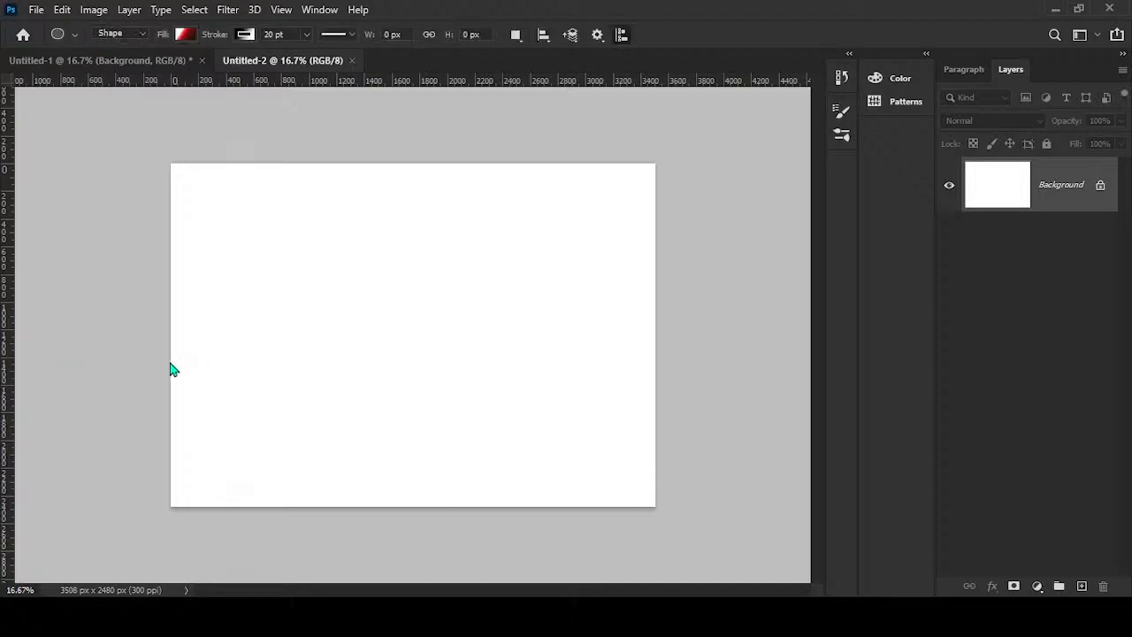
{"action": "key", "text": "shift+u"}
{"action": "left_click_drag", "start_coordinate": [348, 273], "coordinate": [519, 361]}
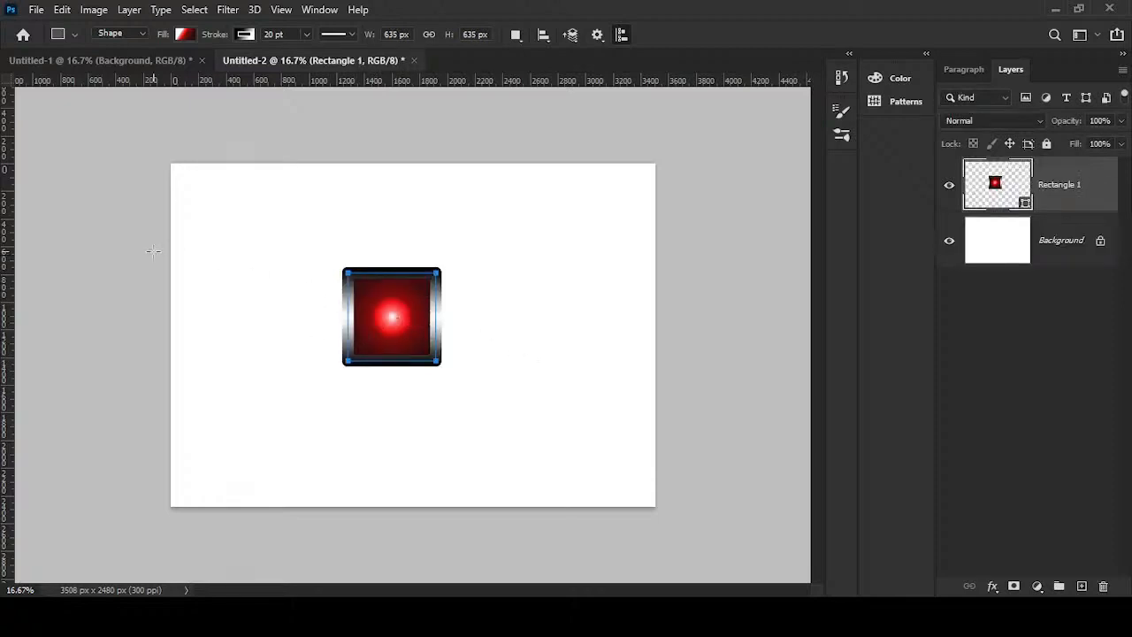
- Move the red gradient square slightly up and right with the Move tool, and copy it into the Untitled-1 document
{"action": "left_click", "coordinate": [63, 161]}
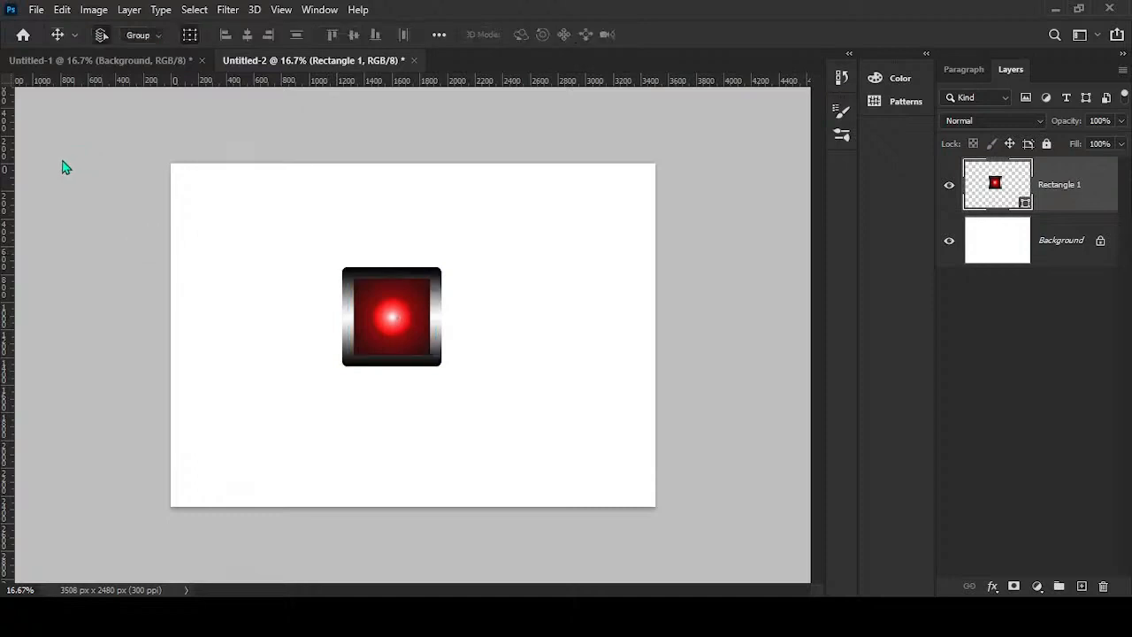
{"action": "left_click_drag", "start_coordinate": [379, 304], "coordinate": [399, 284]}
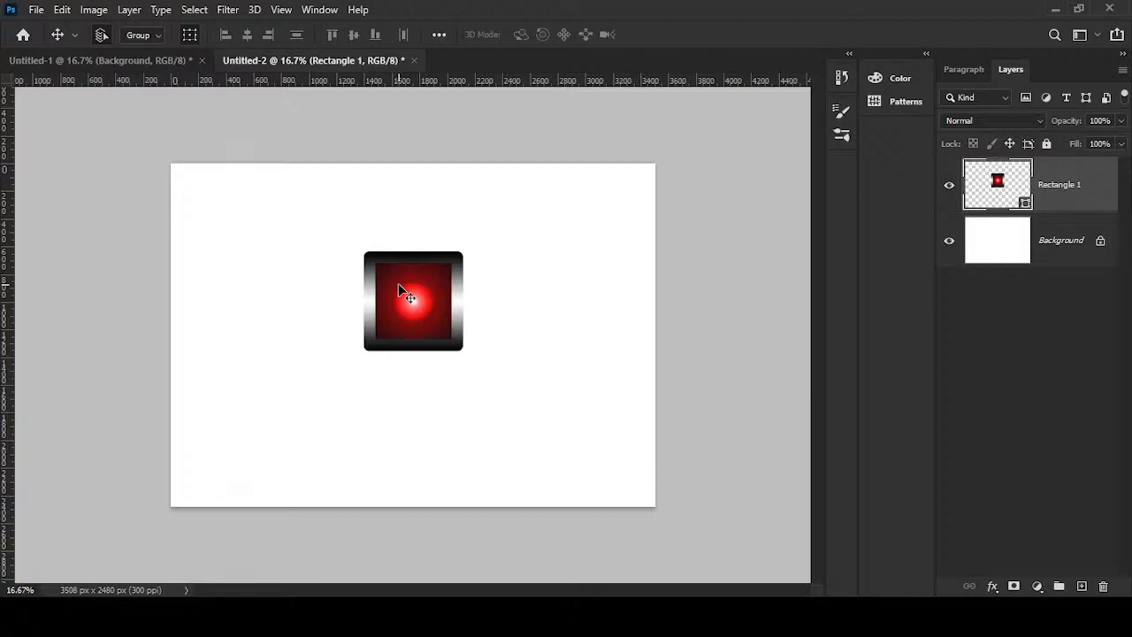
{"action": "left_click_drag", "start_coordinate": [398, 283], "coordinate": [354, 285]}
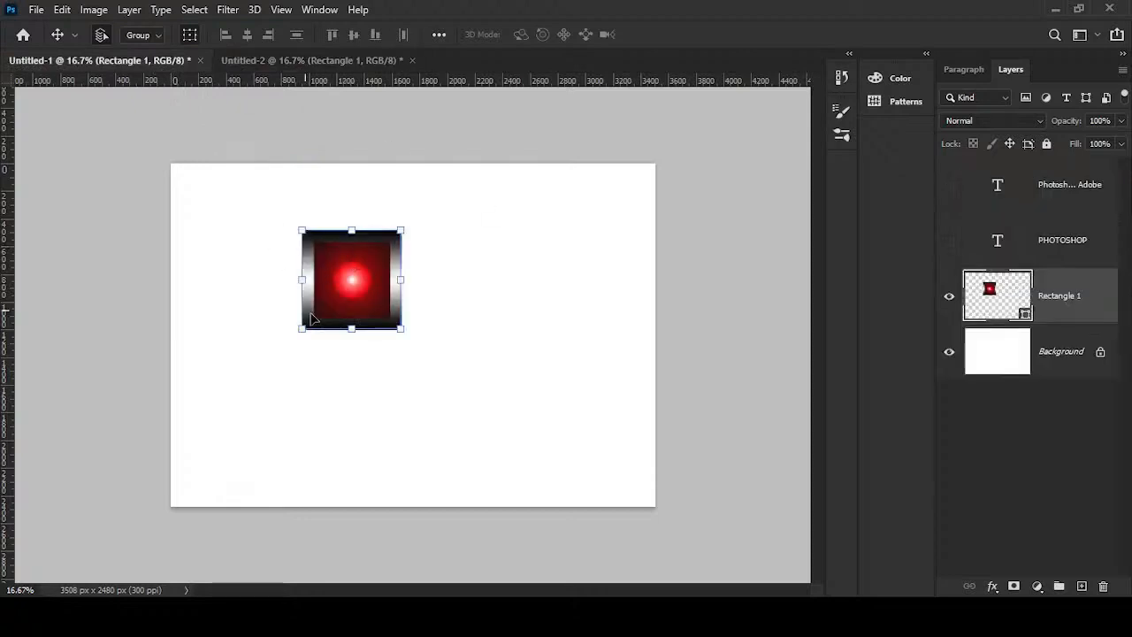
- Compare the Untitled-1 and Untitled-2 documents to check the square in both
{"action": "left_click", "coordinate": [343, 62]}
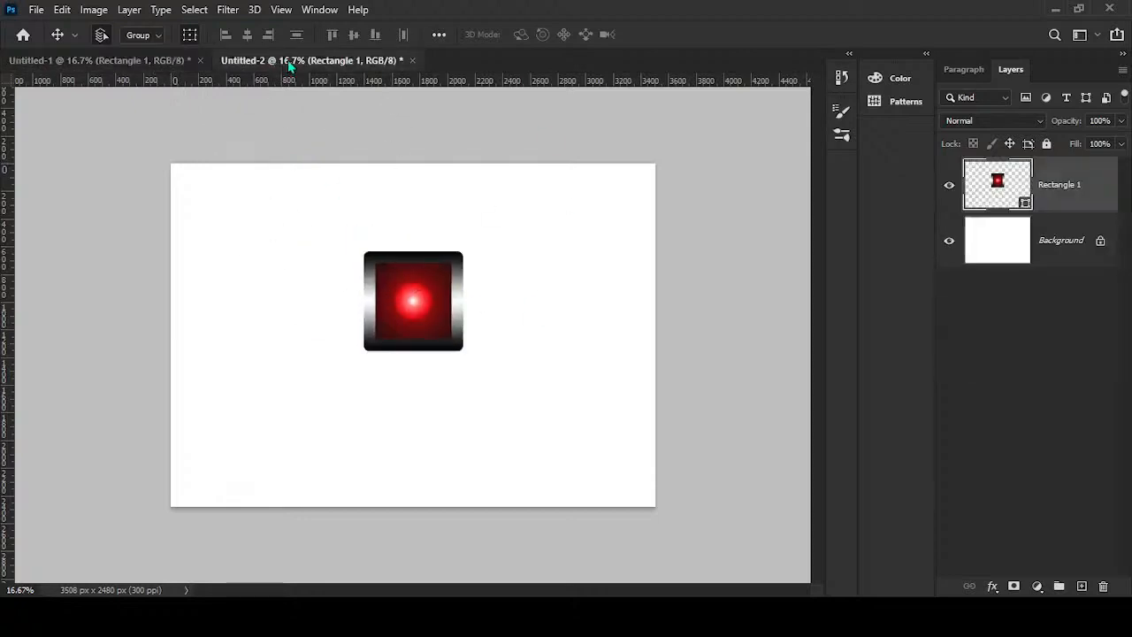
{"action": "left_click", "coordinate": [97, 62]}
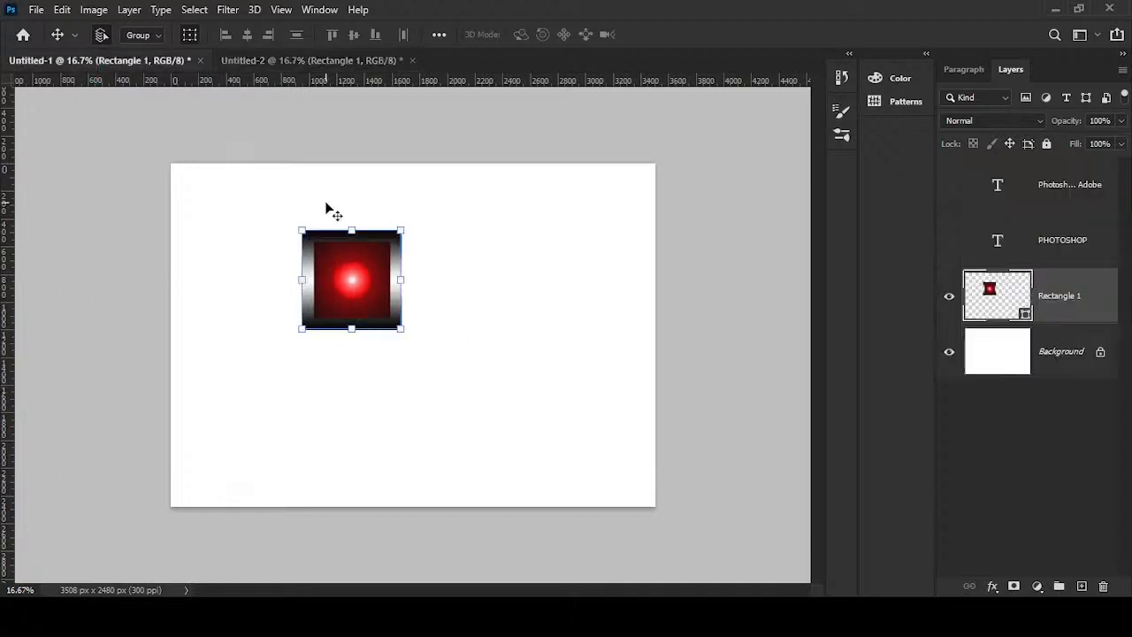
{"action": "left_click", "coordinate": [332, 66]}
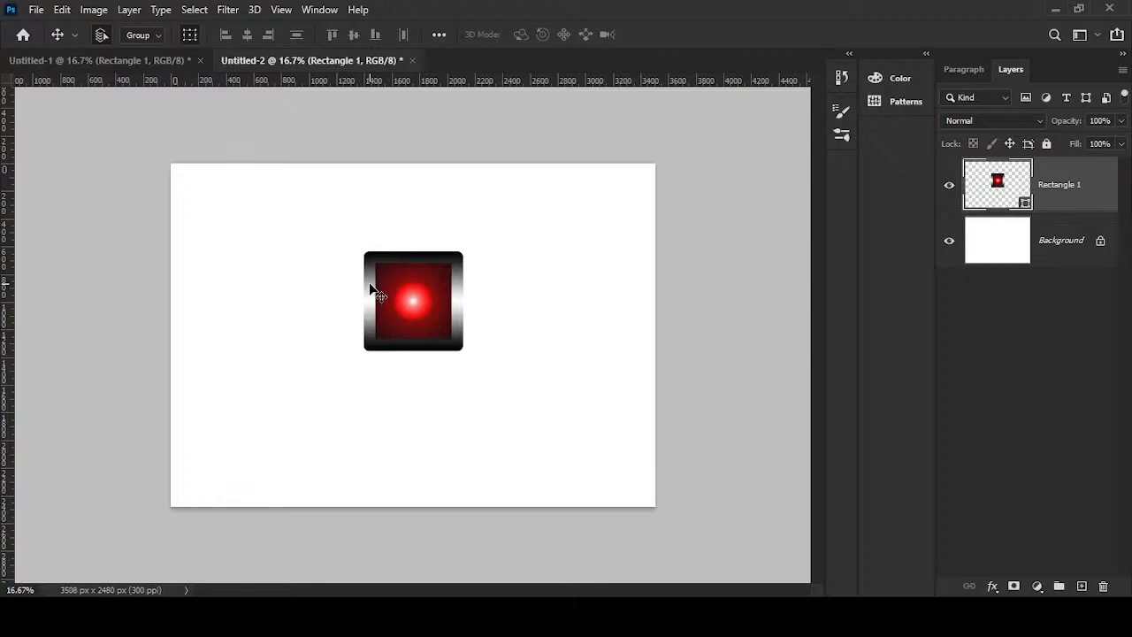
{"action": "left_click", "coordinate": [372, 292]}
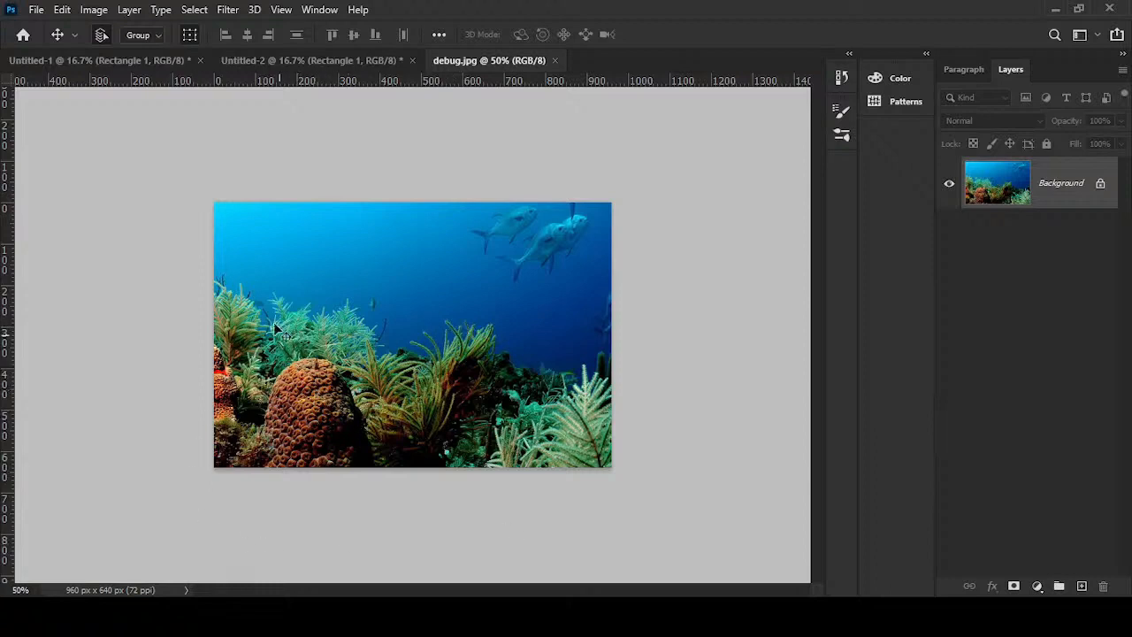
- Copy a rectangular area around the brown coral of debug.jpg from the Background onto a new layer
{"action": "key", "text": "m"}
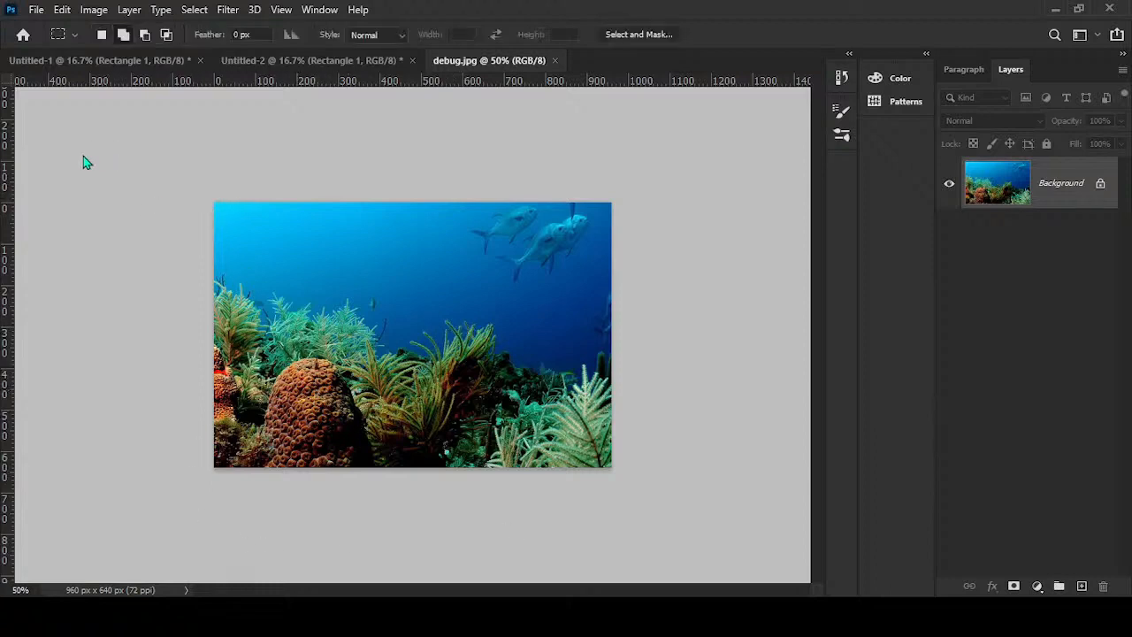
{"action": "left_click_drag", "start_coordinate": [263, 335], "coordinate": [407, 472]}
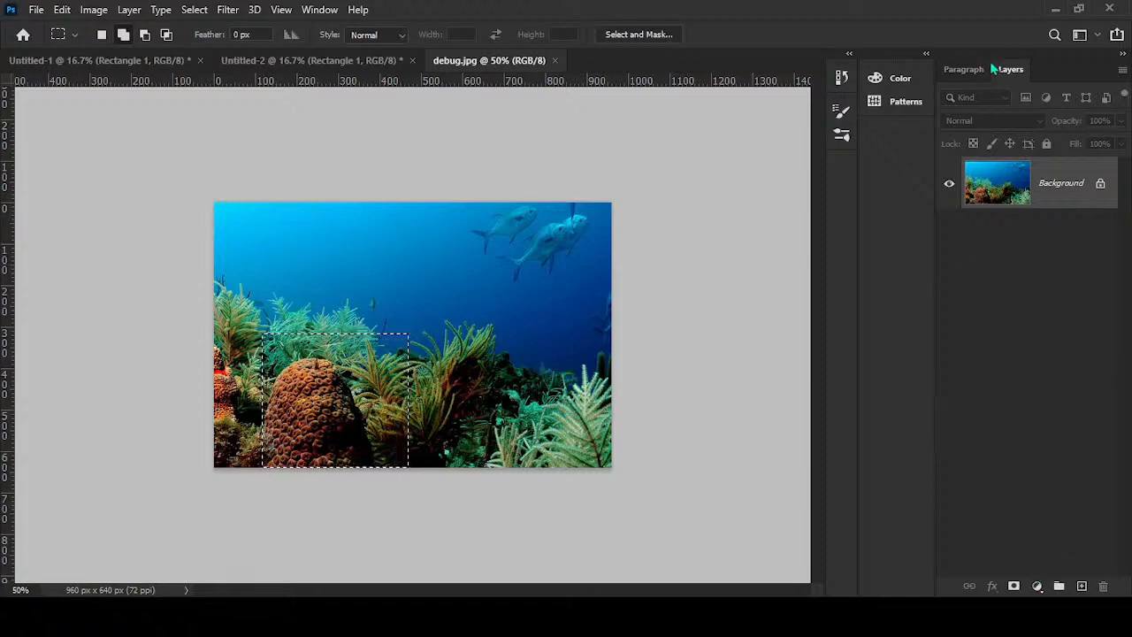
{"action": "left_click", "coordinate": [1079, 589]}
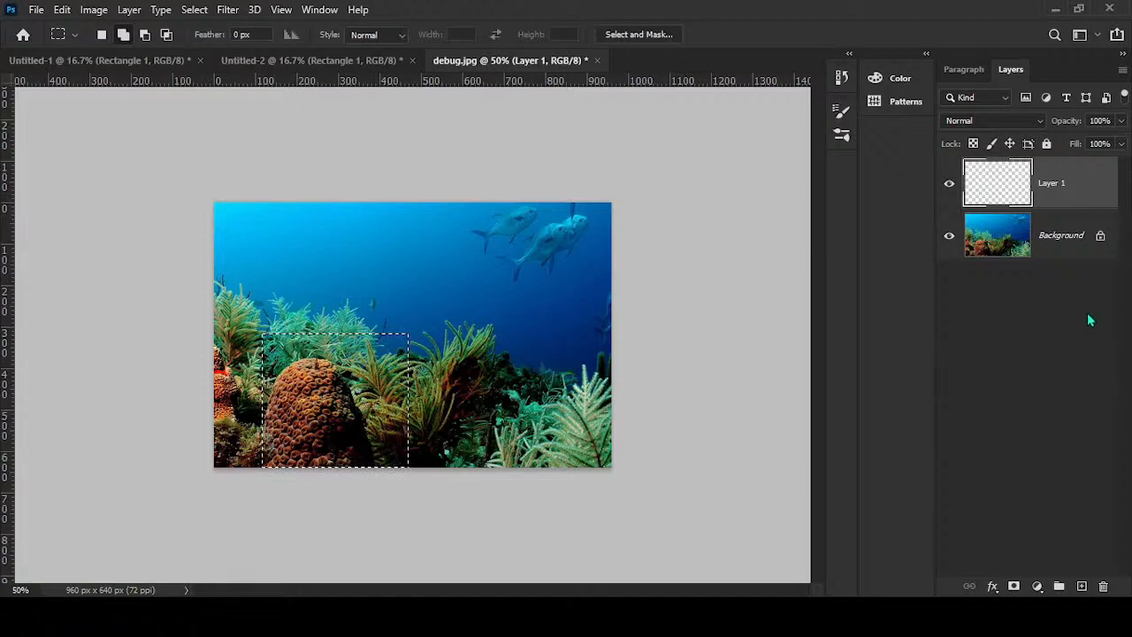
{"action": "left_click", "coordinate": [1041, 232]}
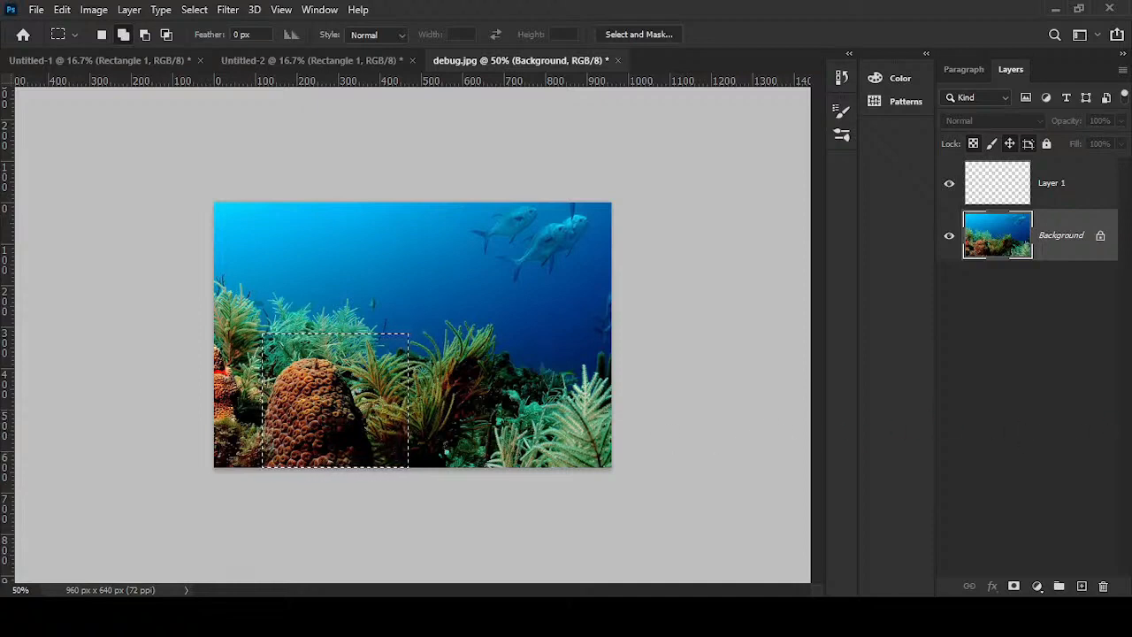
{"action": "left_click", "coordinate": [1046, 193]}
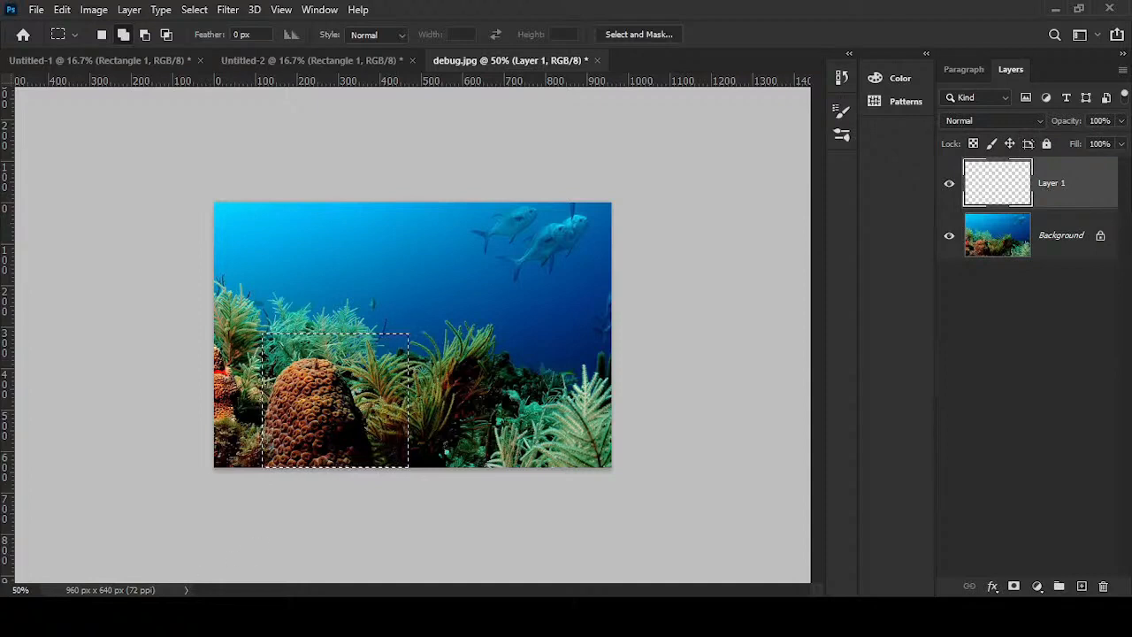
{"action": "key", "text": "ctrl+v"}
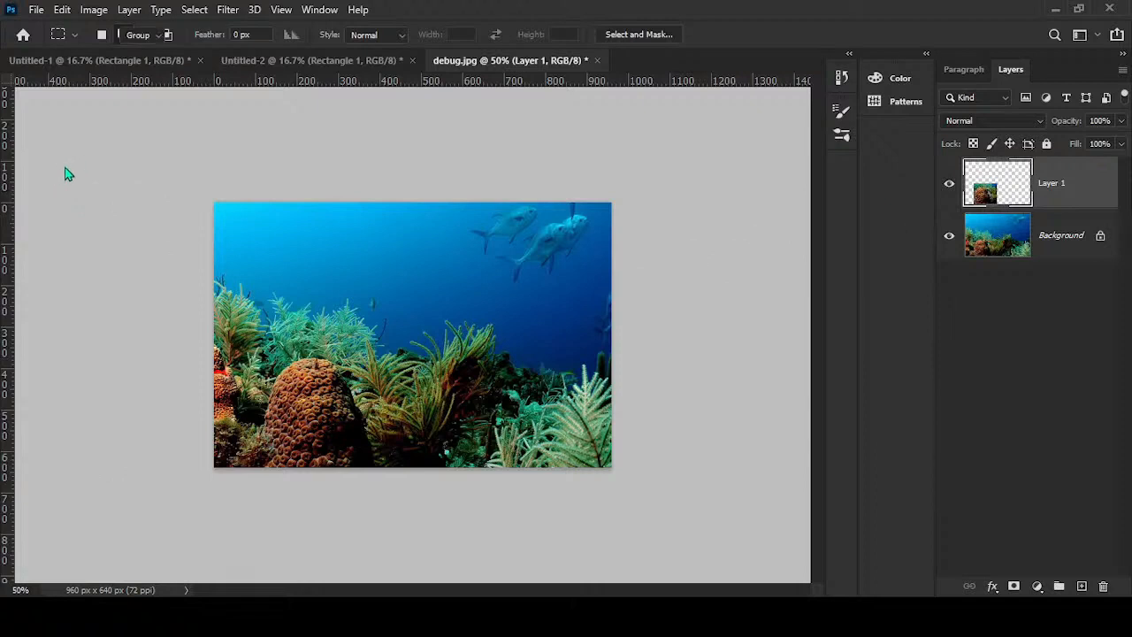
- Move the pasted coral piece with the Move tool to the lower right corner of the image
{"action": "key", "text": "v"}
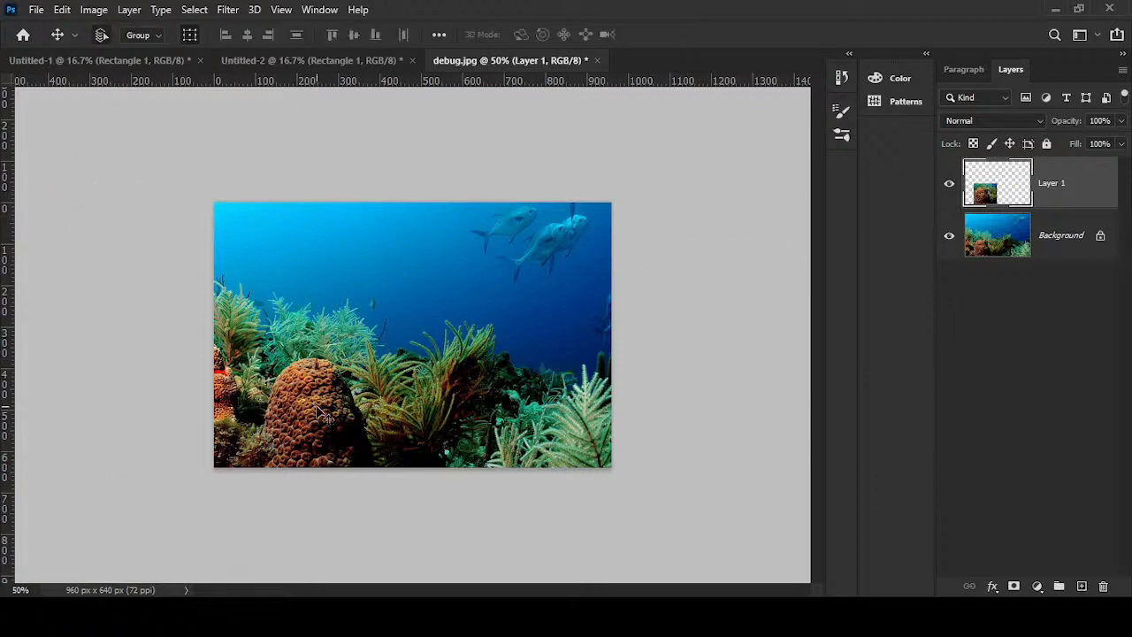
{"action": "left_click_drag", "start_coordinate": [317, 415], "coordinate": [538, 410]}
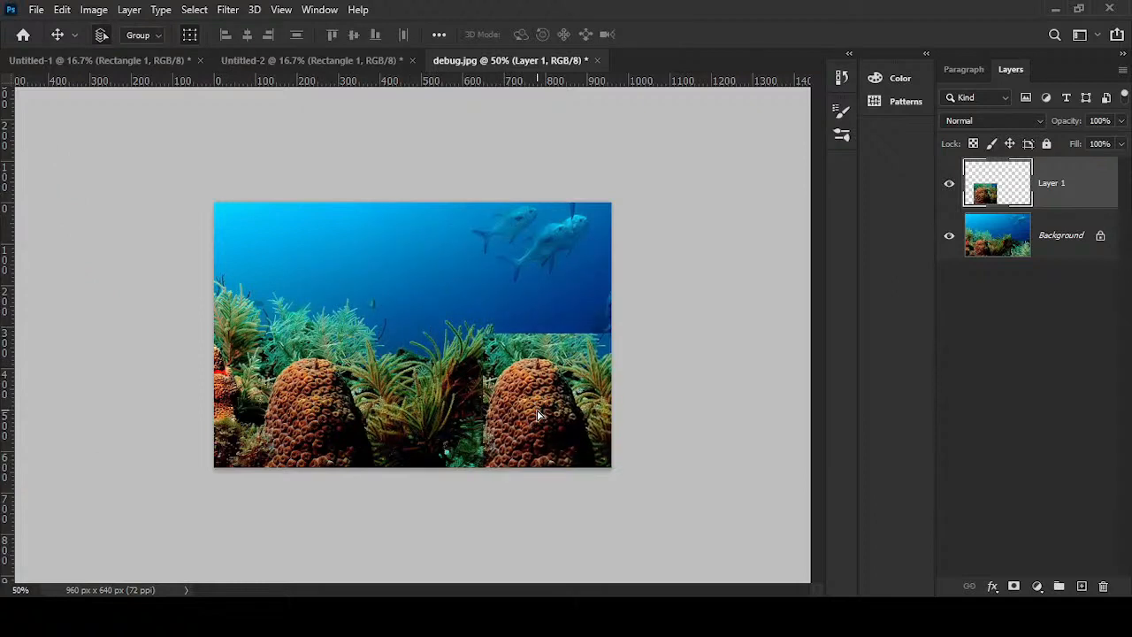
{"action": "mouse_move", "coordinate": [546, 421]}
{"action": "left_mouse_down"}
{"action": "mouse_move", "coordinate": [543, 291]}
{"action": "mouse_move", "coordinate": [501, 274]}
{"action": "mouse_move", "coordinate": [328, 289]}
{"action": "mouse_move", "coordinate": [426, 288]}
{"action": "mouse_move", "coordinate": [455, 373]}
{"action": "mouse_move", "coordinate": [543, 403]}
{"action": "mouse_move", "coordinate": [549, 448]}
{"action": "mouse_move", "coordinate": [542, 434]}
{"action": "left_mouse_up"}
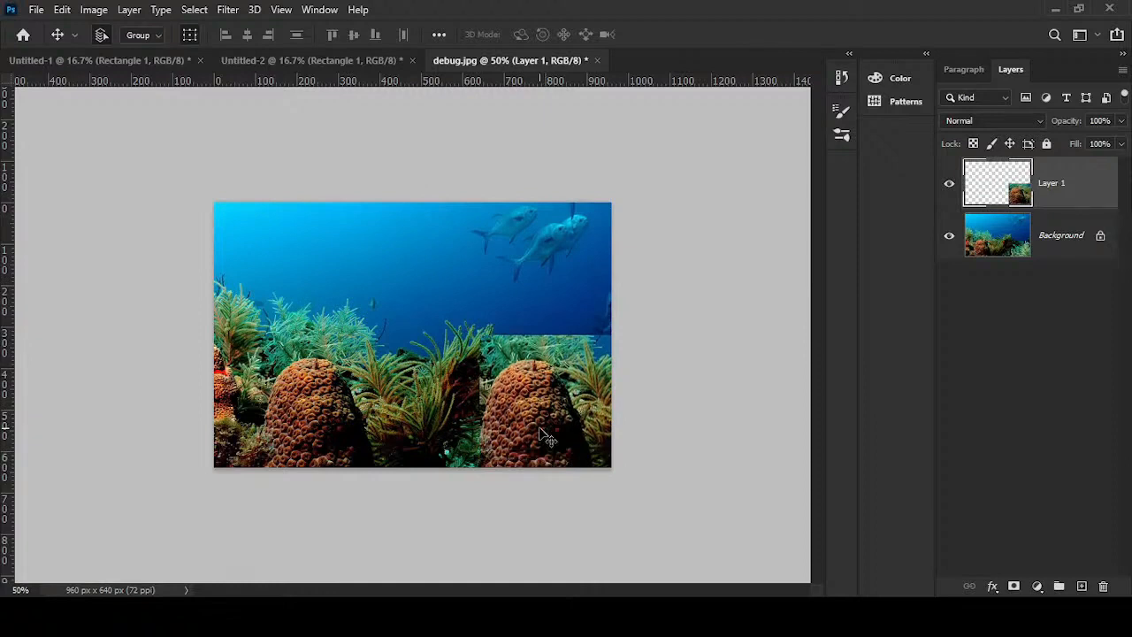
- Hide Layer 1, choose the Elliptical Marquee tool, and add an empty layer directly above the Background
{"action": "left_click", "coordinate": [951, 183]}
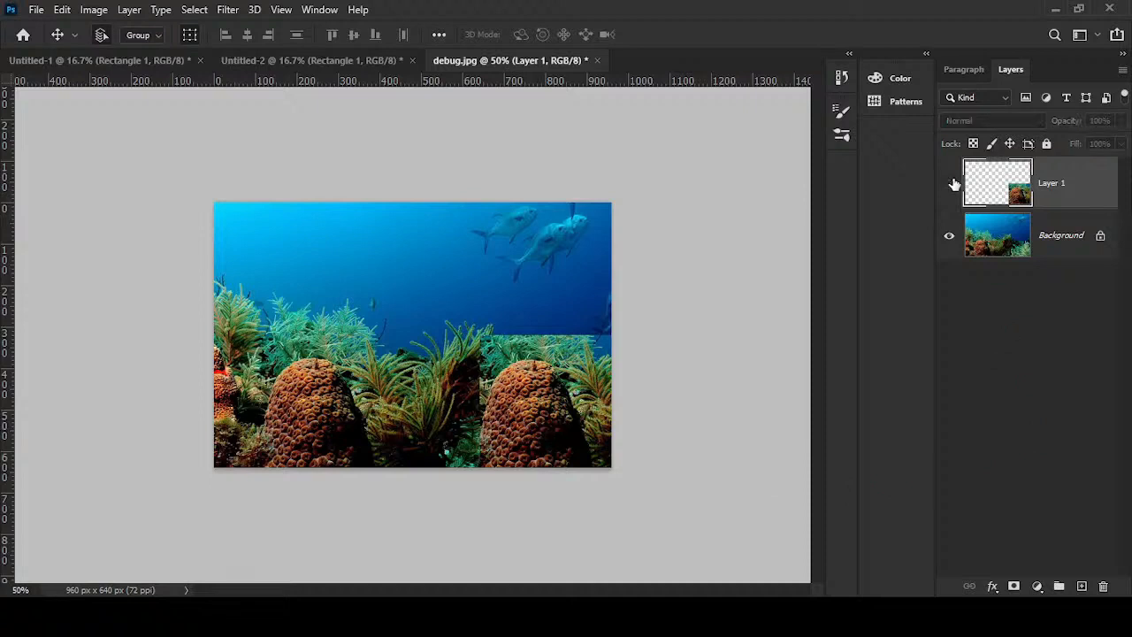
{"action": "left_click", "coordinate": [1008, 238]}
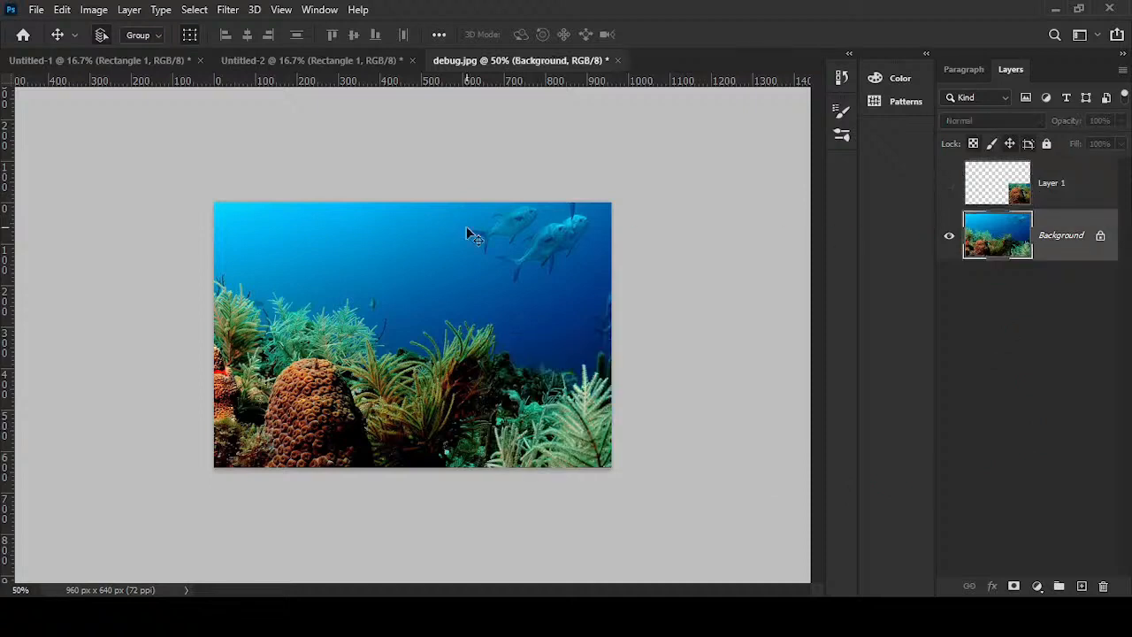
{"action": "key", "text": "m"}
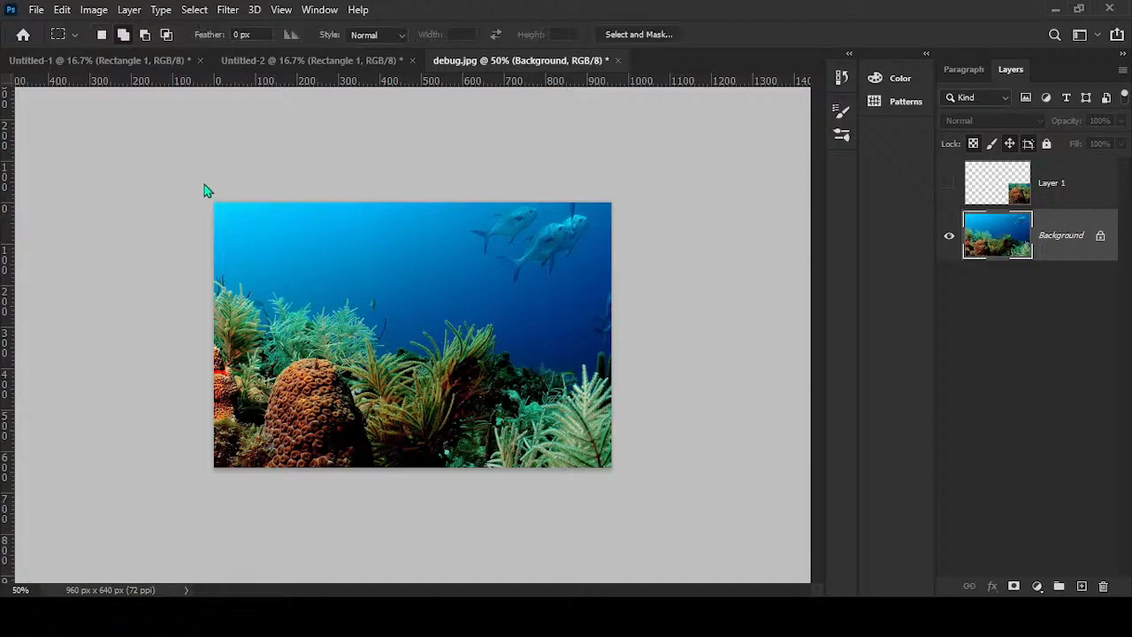
{"action": "key", "text": "shift+m"}
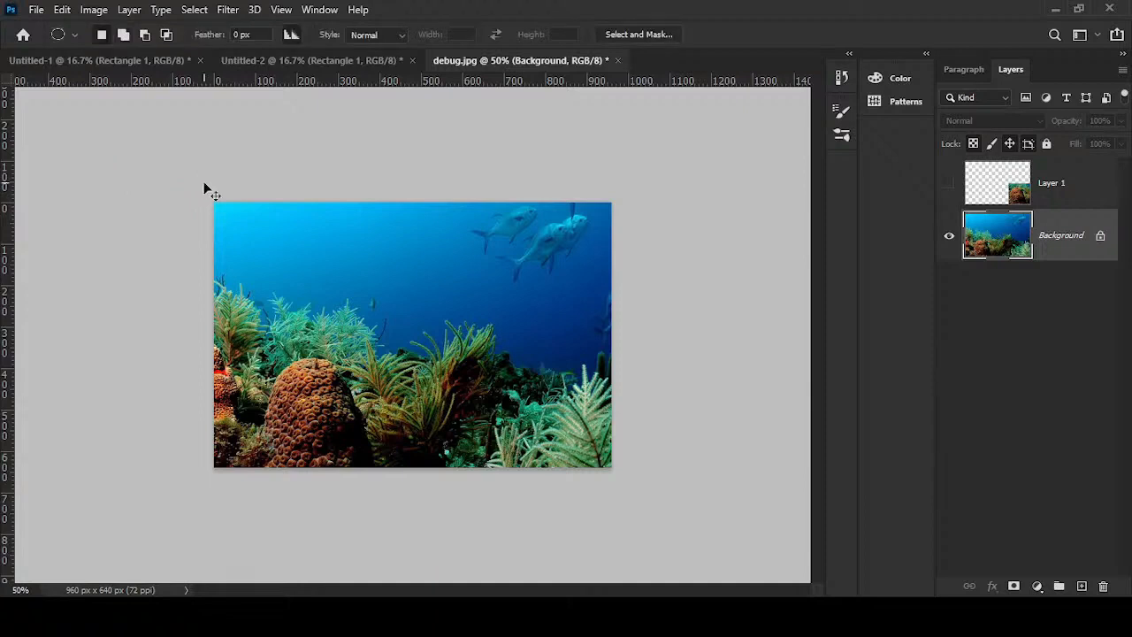
{"action": "left_click", "coordinate": [1083, 587]}
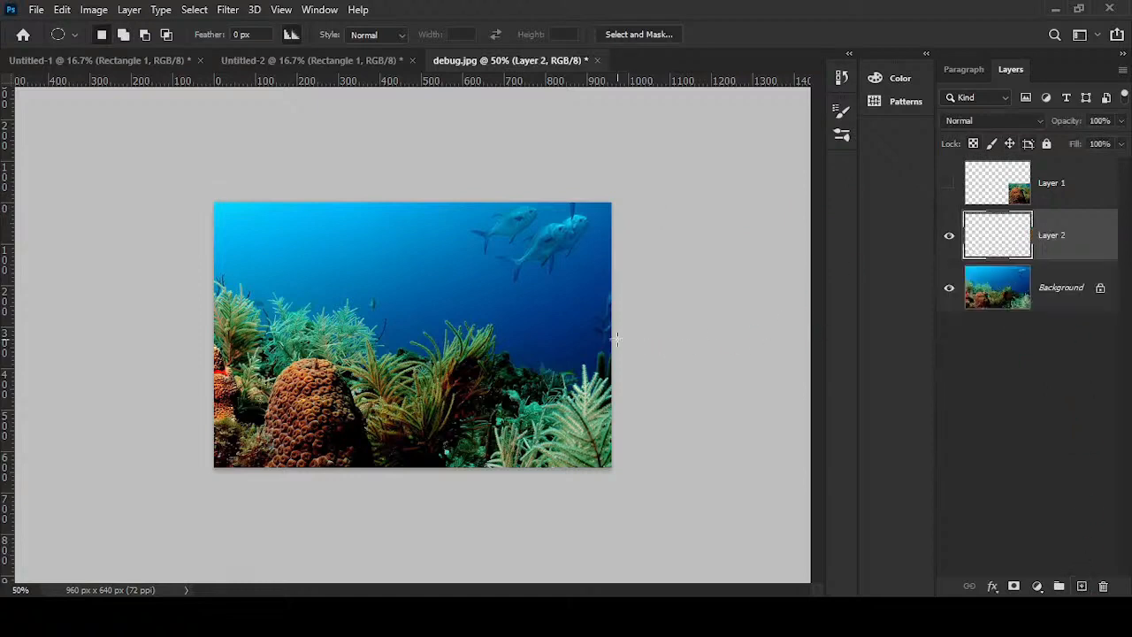
- Make a circular selection on the Background layer around the sea plants in the lower middle of the image
{"action": "left_click", "coordinate": [1037, 281]}
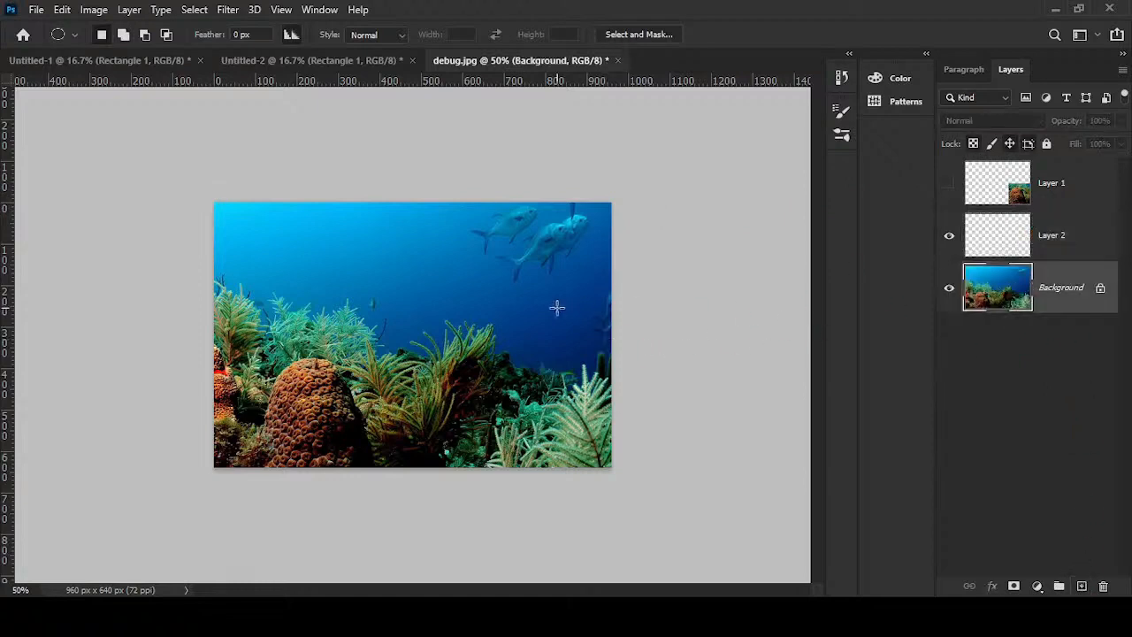
{"action": "mouse_move", "coordinate": [265, 279]}
{"action": "left_mouse_down"}
{"action": "mouse_move", "coordinate": [371, 283]}
{"action": "mouse_move", "coordinate": [460, 345]}
{"action": "mouse_move", "coordinate": [451, 398]}
{"action": "mouse_move", "coordinate": [403, 461]}
{"action": "left_mouse_up"}
{"action": "left_click_drag", "start_coordinate": [556, 467], "coordinate": [447, 333]}
{"action": "left_click_drag", "start_coordinate": [447, 334], "coordinate": [894, 441]}
{"action": "left_click_drag", "start_coordinate": [342, 391], "coordinate": [450, 403]}
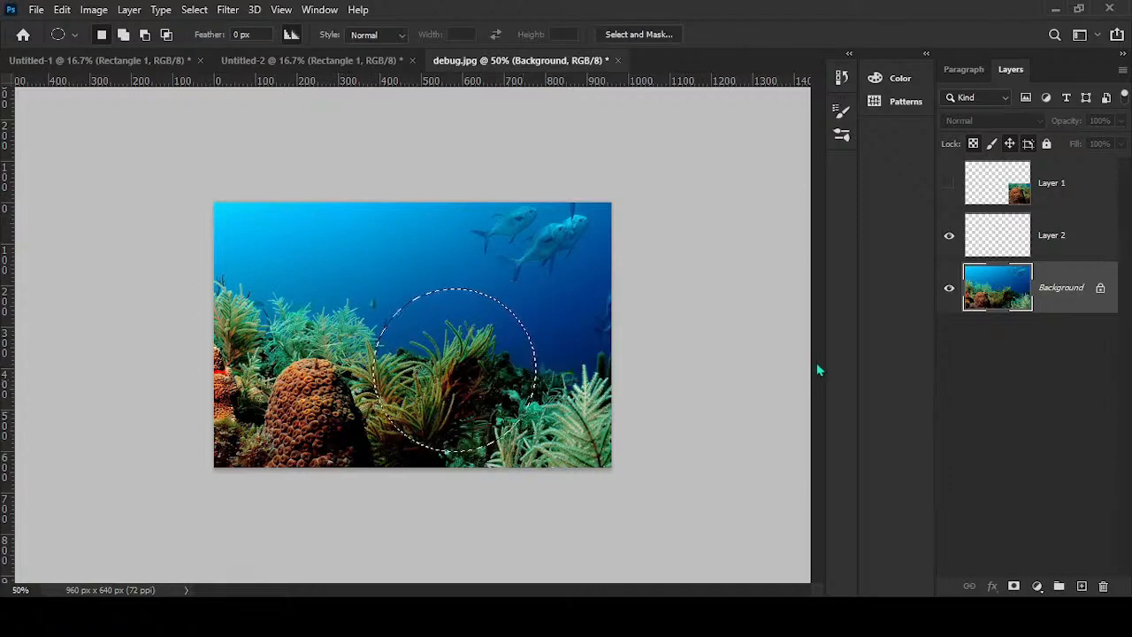
- Paste the copied circular area onto Layer 2 and hide the Background layer
{"action": "left_click", "coordinate": [1030, 237]}
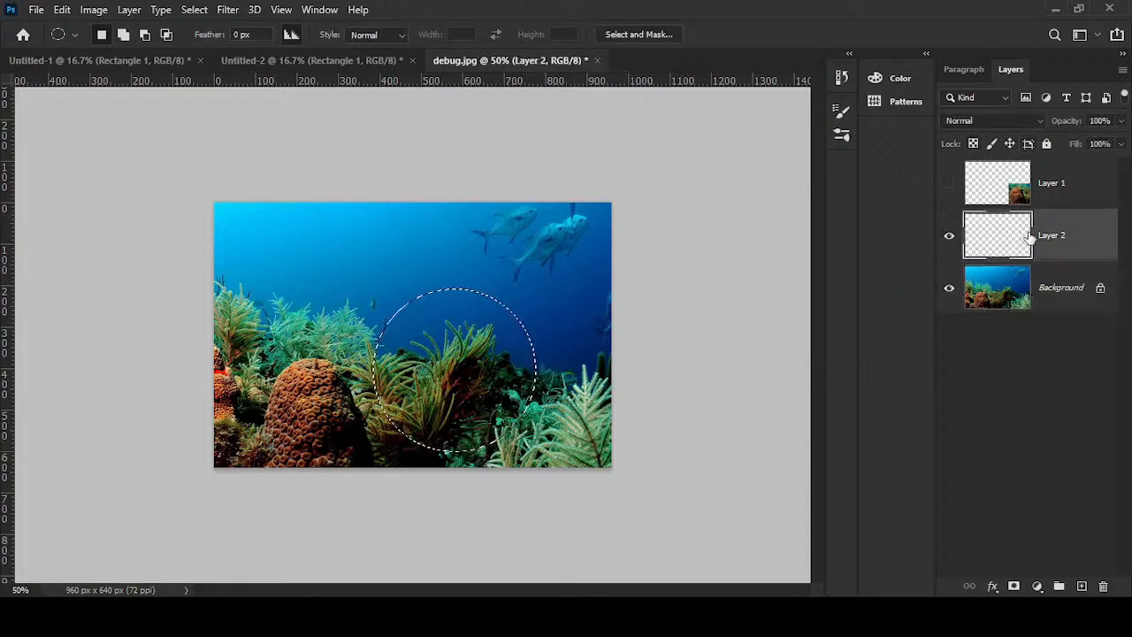
{"action": "key", "text": "ctrl+v"}
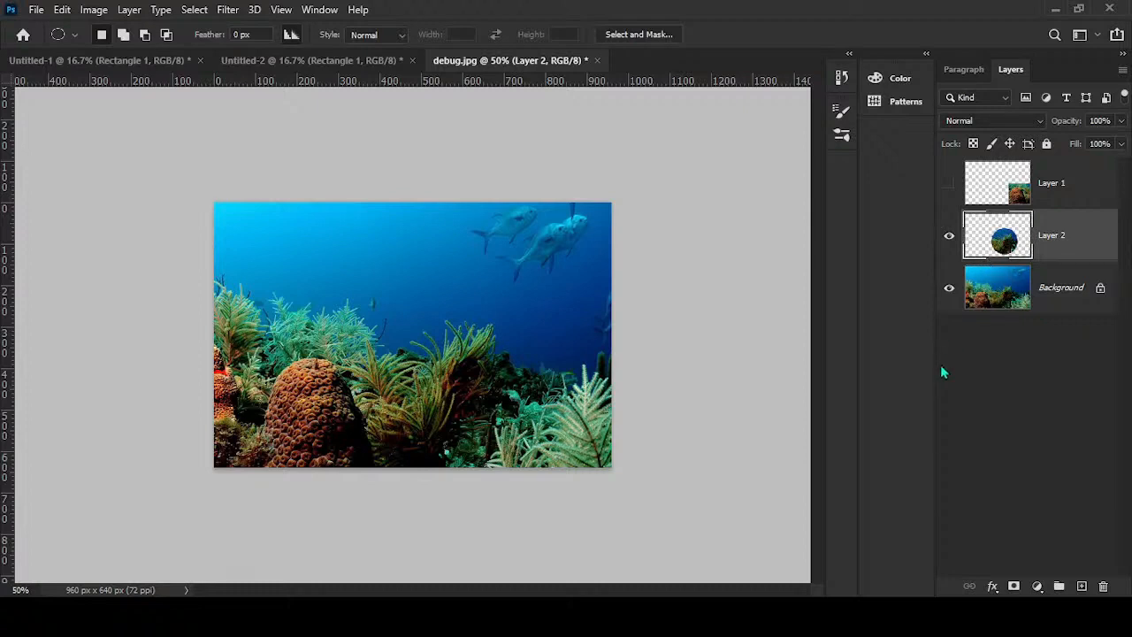
{"action": "left_click", "coordinate": [945, 297]}
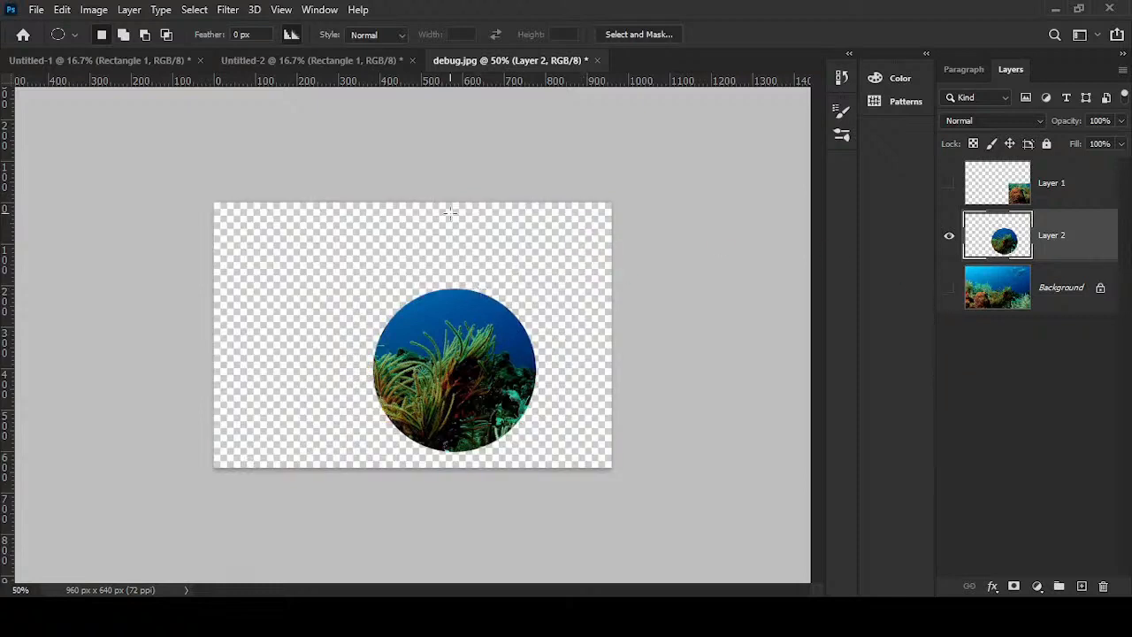
- Show the Background layer, hide Layer 2, and make the Background the active layer
{"action": "left_click", "coordinate": [952, 292]}
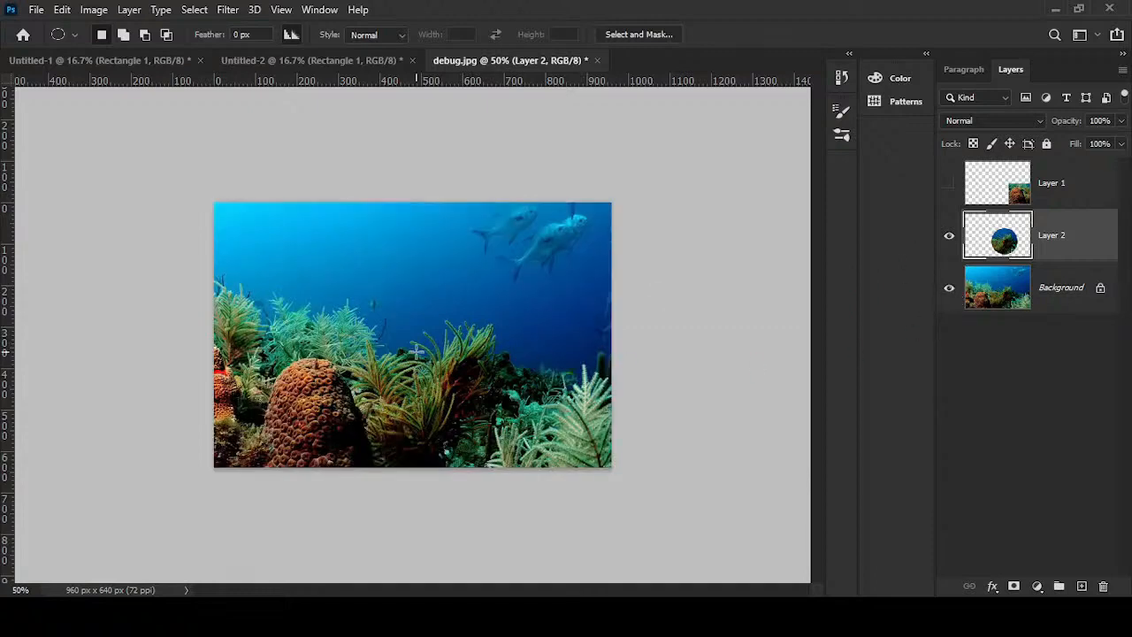
{"action": "left_click", "coordinate": [949, 236]}
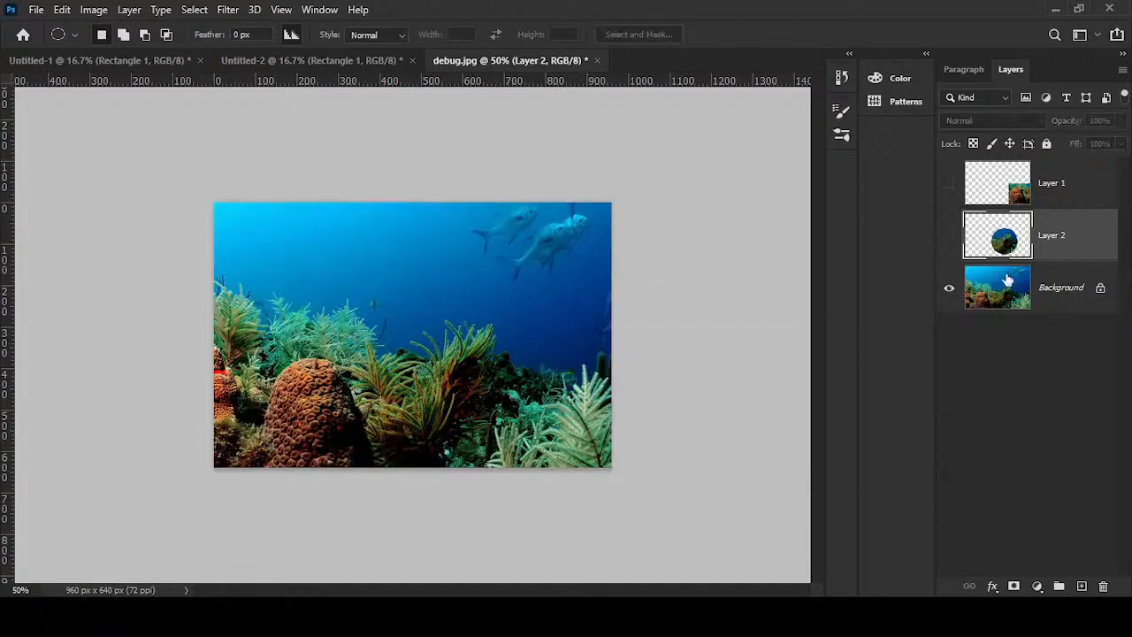
{"action": "left_click", "coordinate": [1048, 292]}
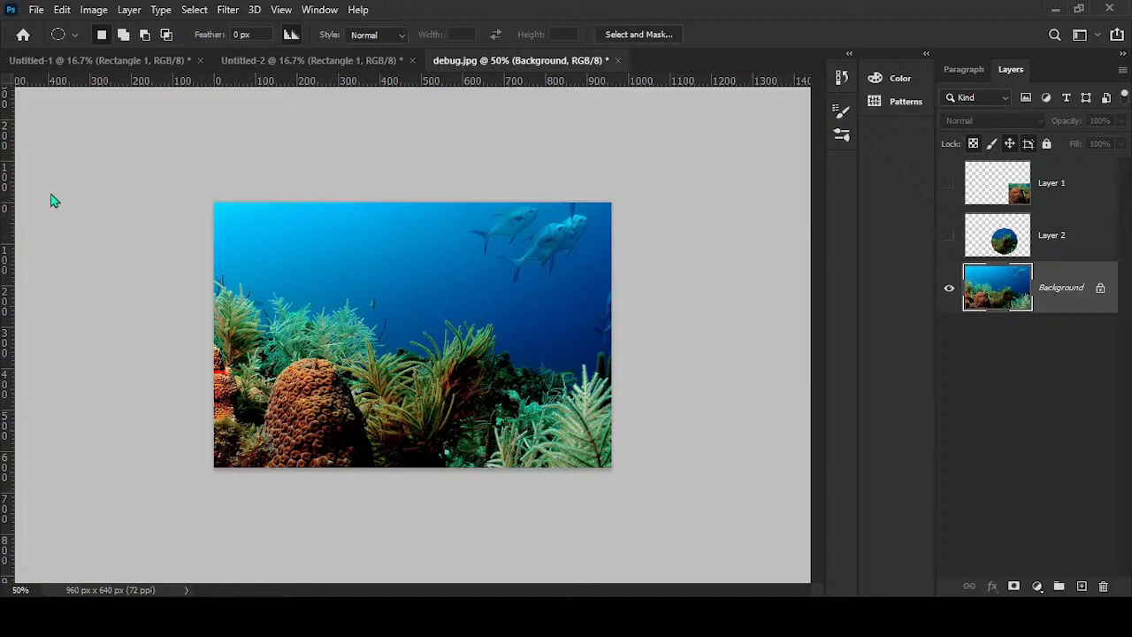
- Draw a freehand Lasso selection around the open water and the tops of the corals, and deselect it
{"action": "key", "text": "l"}
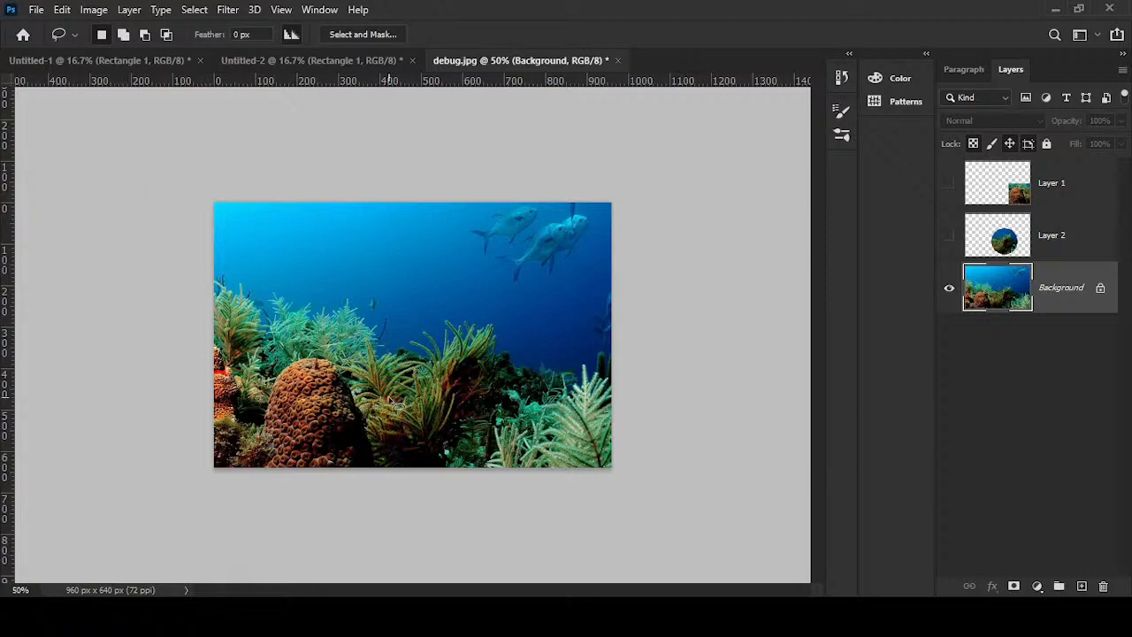
{"action": "mouse_move", "coordinate": [386, 396]}
{"action": "left_mouse_down"}
{"action": "mouse_move", "coordinate": [235, 347]}
{"action": "mouse_move", "coordinate": [214, 260]}
{"action": "mouse_move", "coordinate": [286, 231]}
{"action": "mouse_move", "coordinate": [440, 242]}
{"action": "mouse_move", "coordinate": [519, 333]}
{"action": "mouse_move", "coordinate": [503, 407]}
{"action": "mouse_move", "coordinate": [317, 425]}
{"action": "left_mouse_up"}
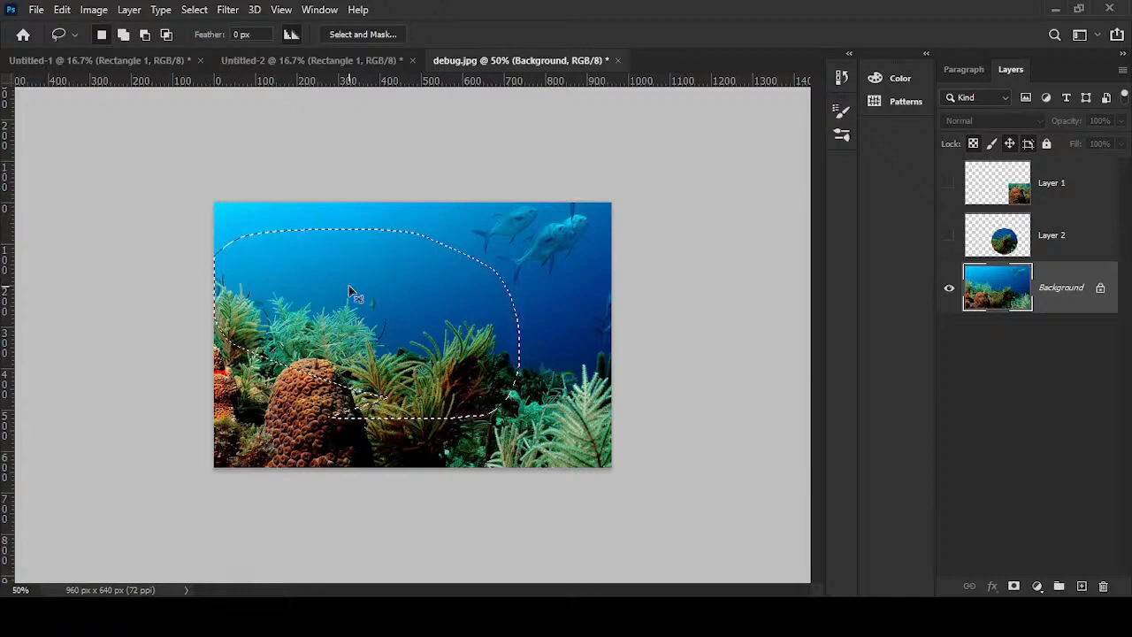
{"action": "key", "text": "ctrl+d"}
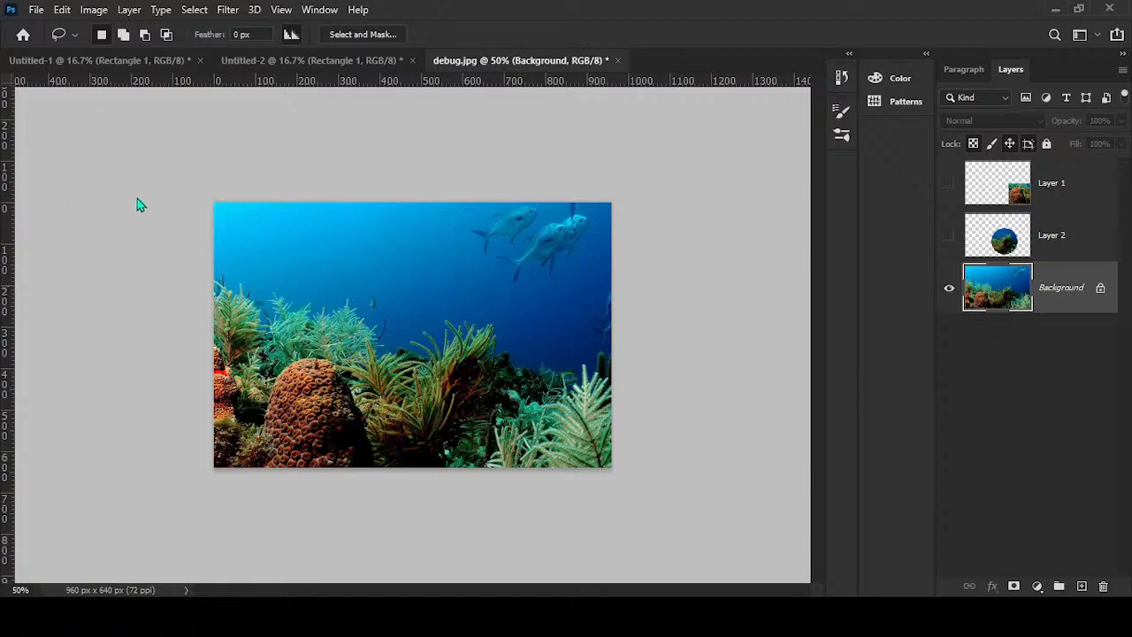
- Outline an L-shaped, straight-edged area of the reef image with the Polygonal Lasso tool, and deselect it
{"action": "key", "text": "shift+l"}
{"action": "key", "text": "shift+l"}
{"action": "left_click", "coordinate": [322, 284]}
{"action": "left_click", "coordinate": [541, 284]}
{"action": "left_click", "coordinate": [541, 421]}
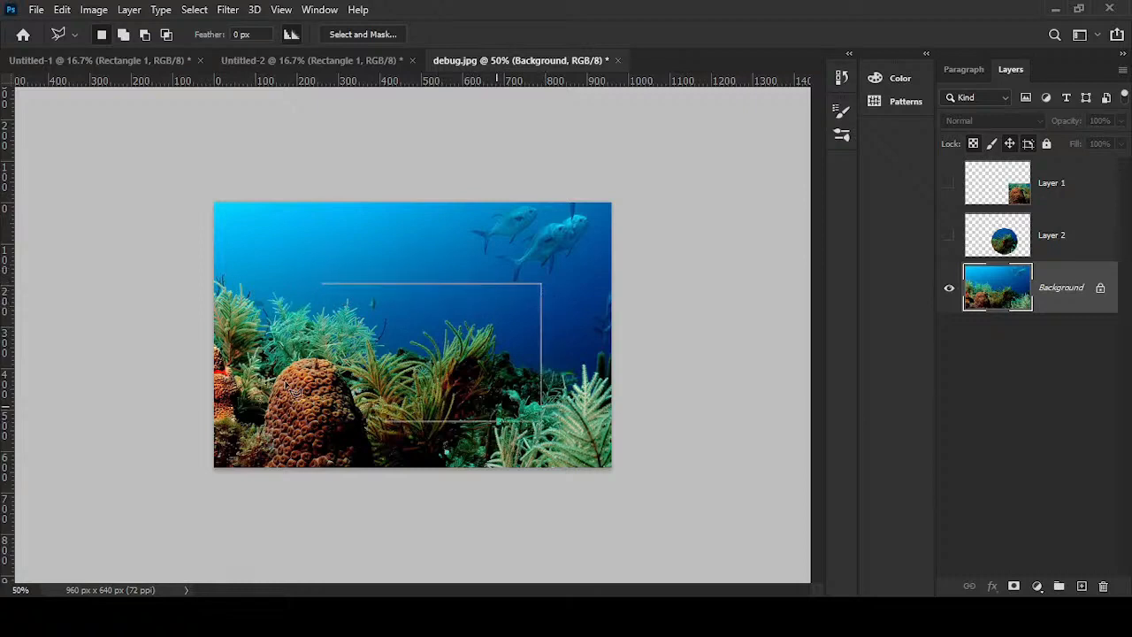
{"action": "left_click", "coordinate": [228, 421]}
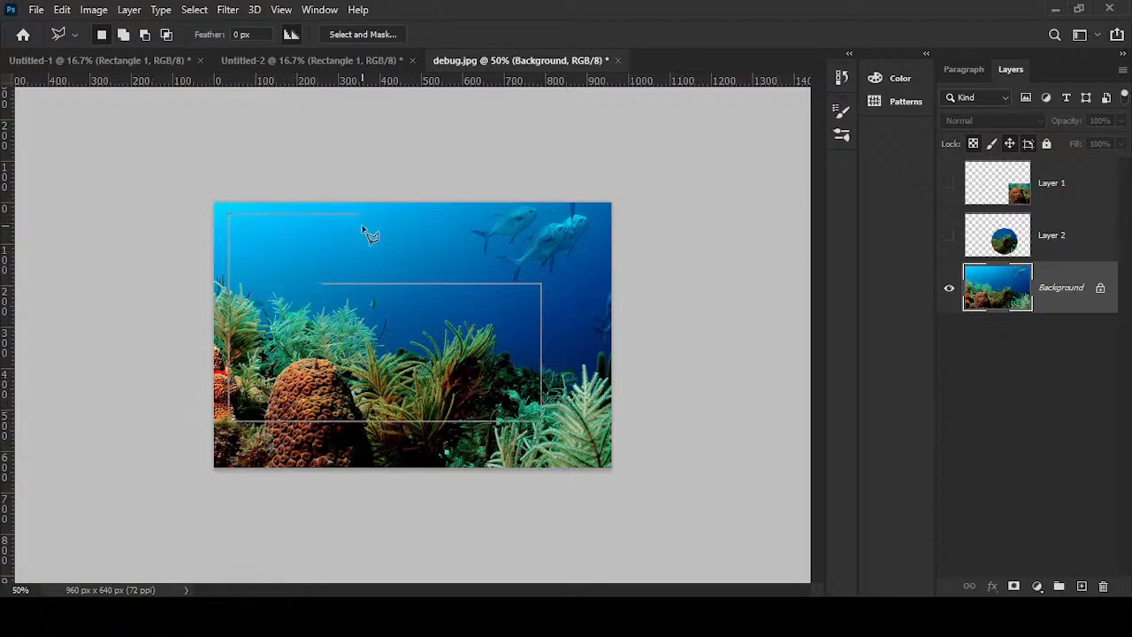
{"action": "left_click", "coordinate": [324, 215]}
{"action": "left_click", "coordinate": [324, 282]}
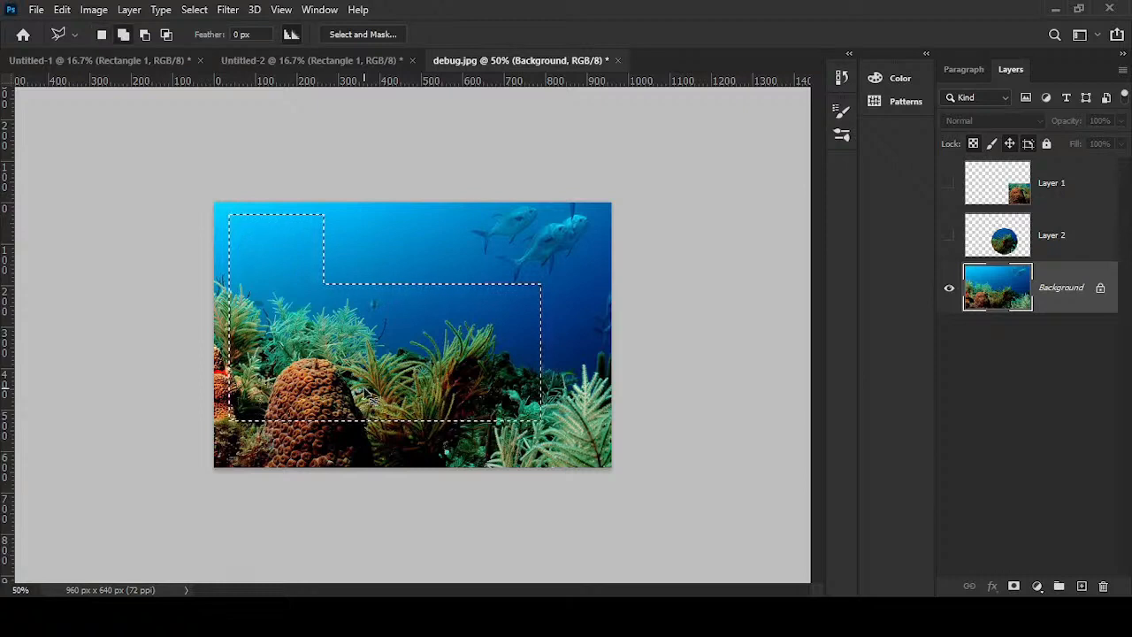
{"action": "key", "text": "ctrl+d"}
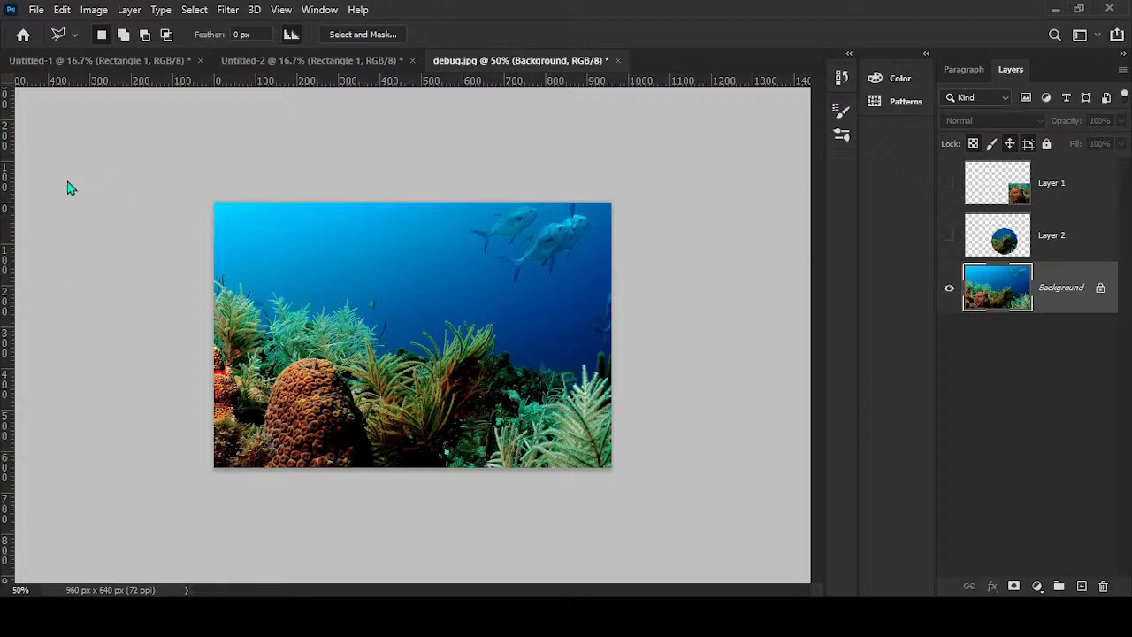
- Trace the large brown coral in the lower left of the image with the Magnetic Lasso tool, and deselect it
{"action": "key", "text": "shift+l"}
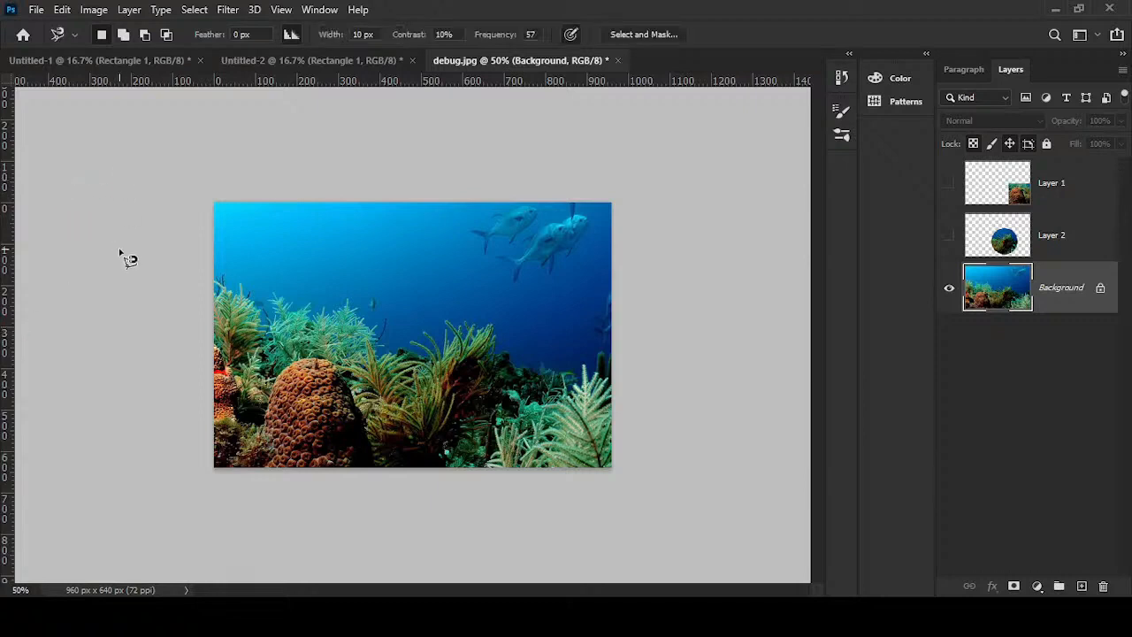
{"action": "left_click", "coordinate": [263, 440]}
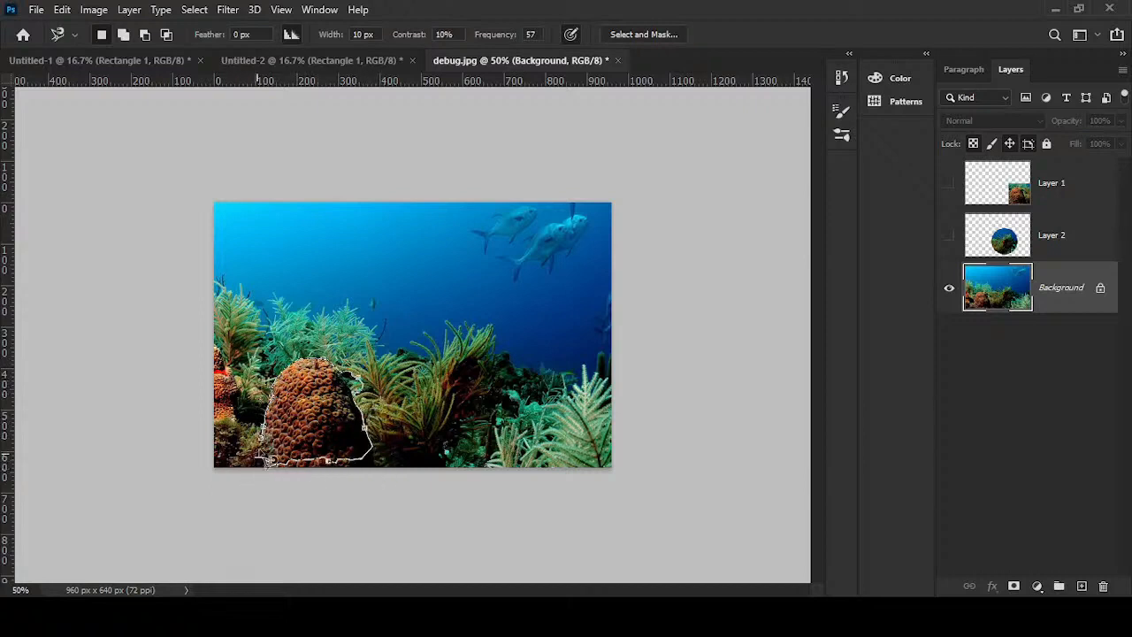
{"action": "left_click", "coordinate": [270, 451]}
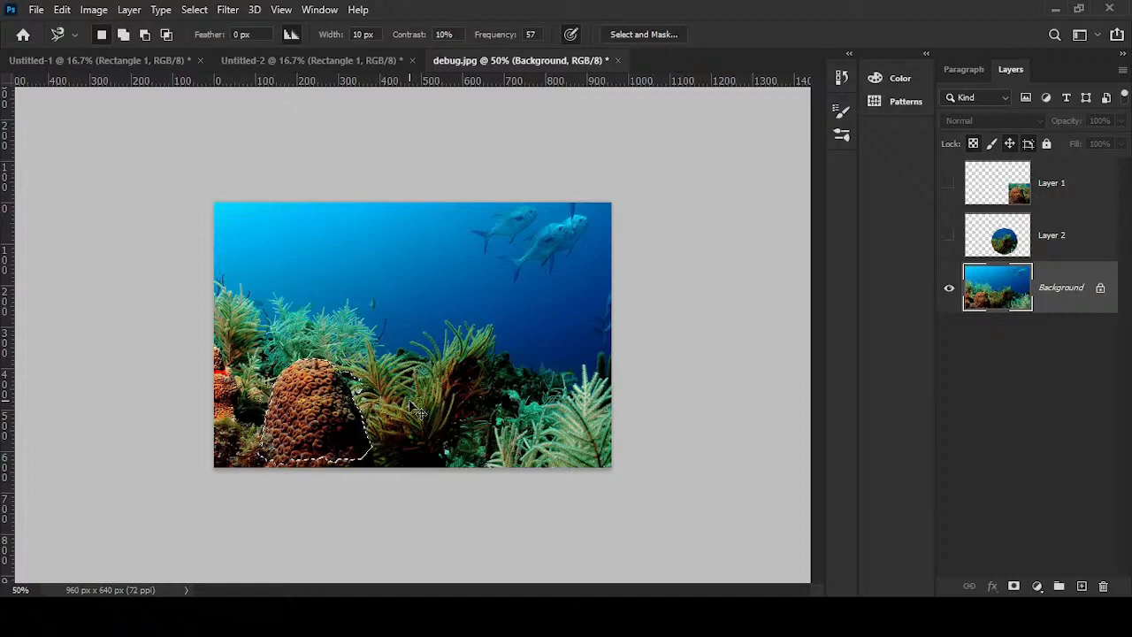
{"action": "key", "text": "ctrl+d"}
- Switch to the Quick Selection tool for selecting areas on the Background layer
{"action": "key", "text": "w"}
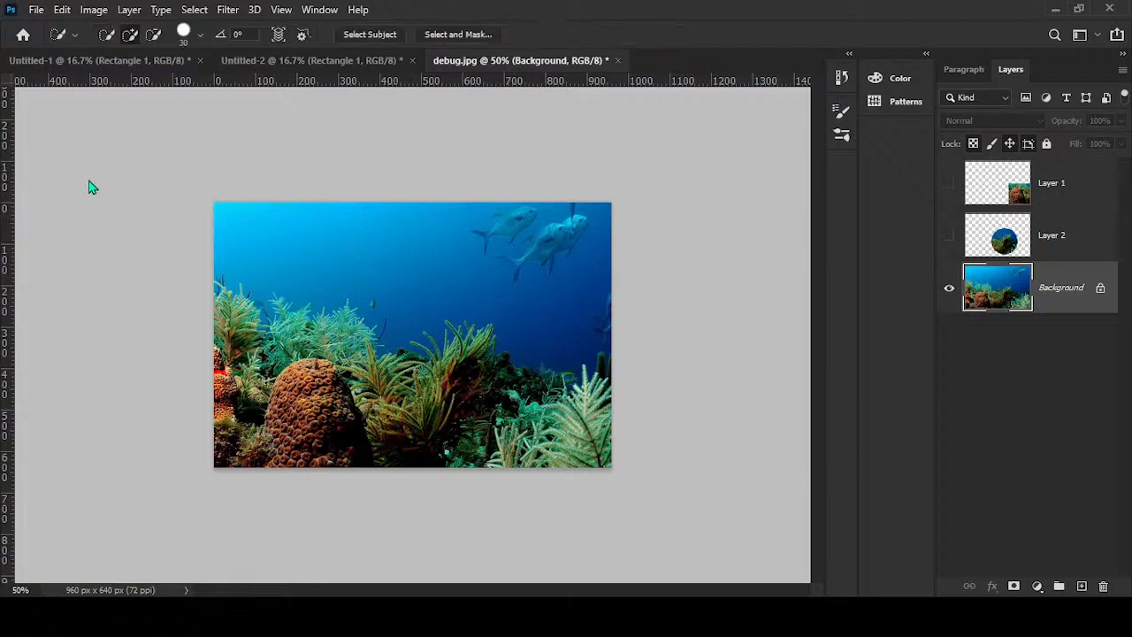
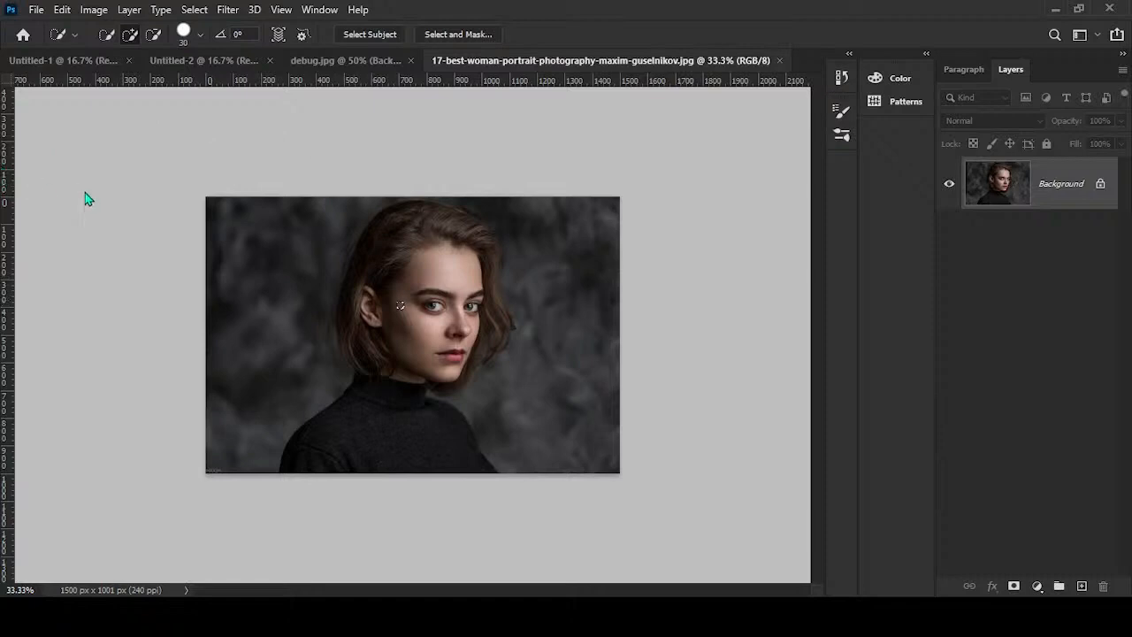
- Select the woman in the portrait with the Object Selection tool's Select Subject command
{"action": "key", "text": "shift+w"}
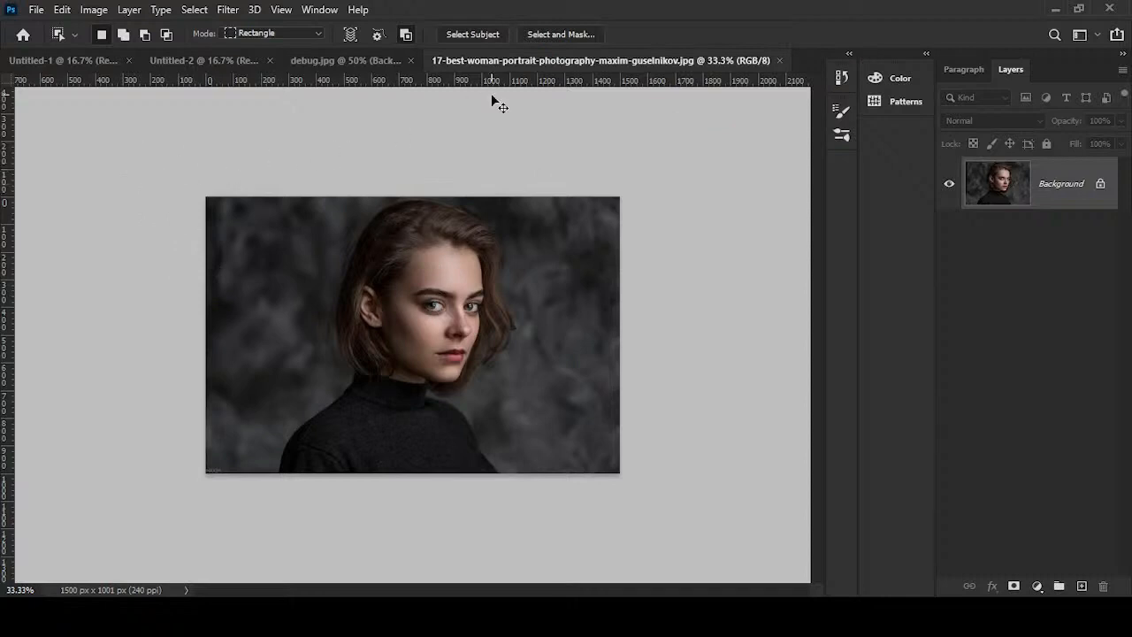
{"action": "left_click", "coordinate": [469, 36]}
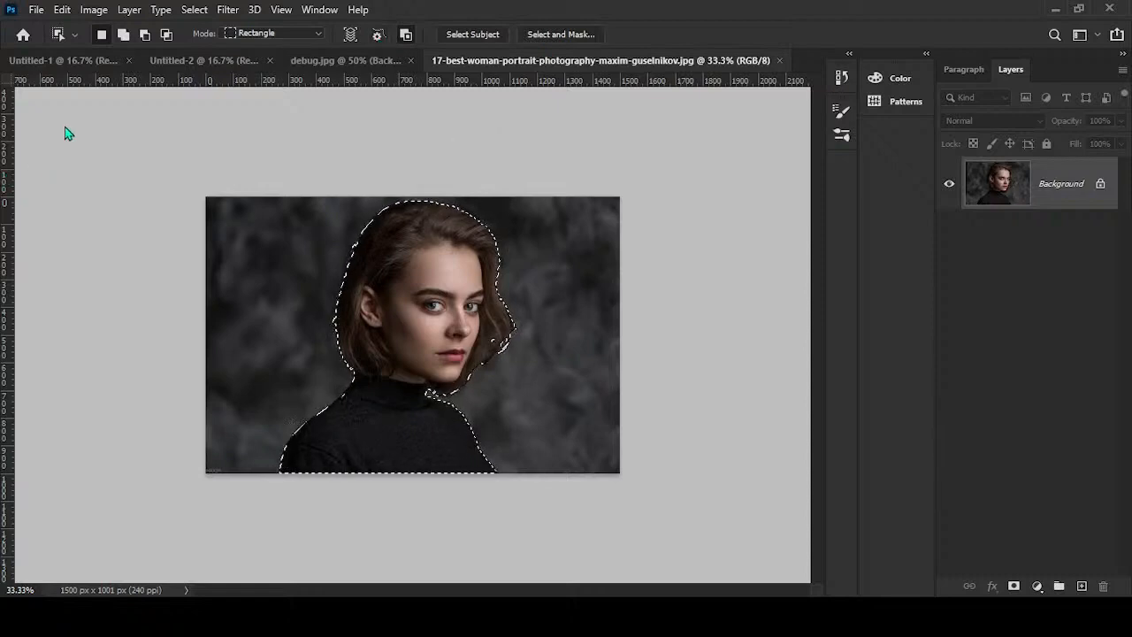
{"action": "key", "text": "Tab"}
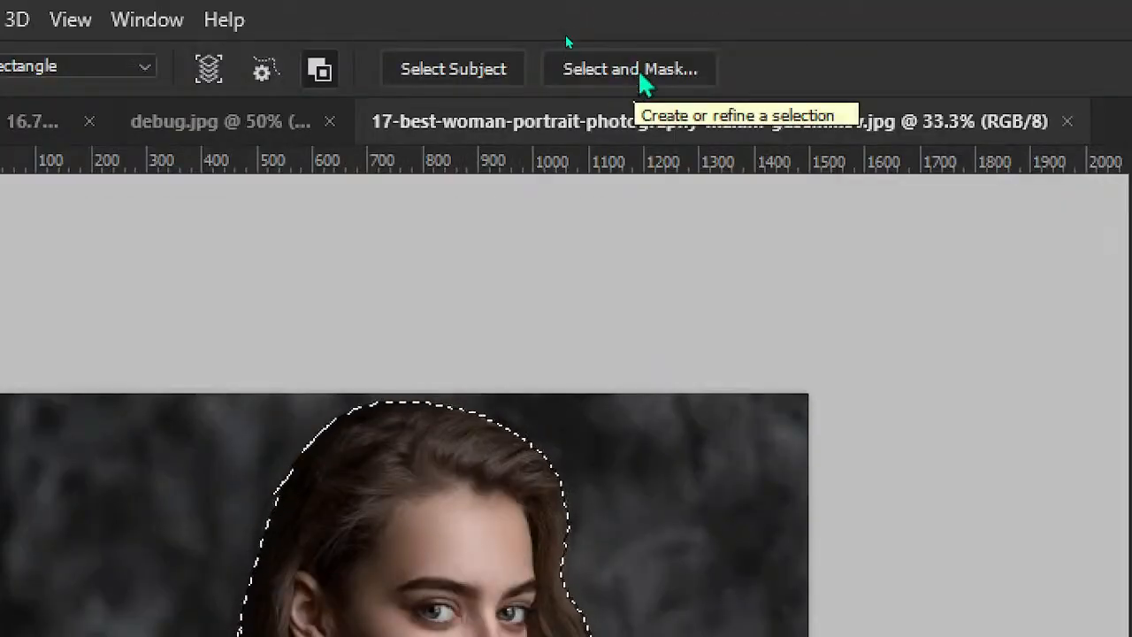
- Refine the subject selection in Select and Mask with Smooth 9 and Feather 1.2 px, and turn it into a layer mask
{"action": "left_click", "coordinate": [642, 76]}
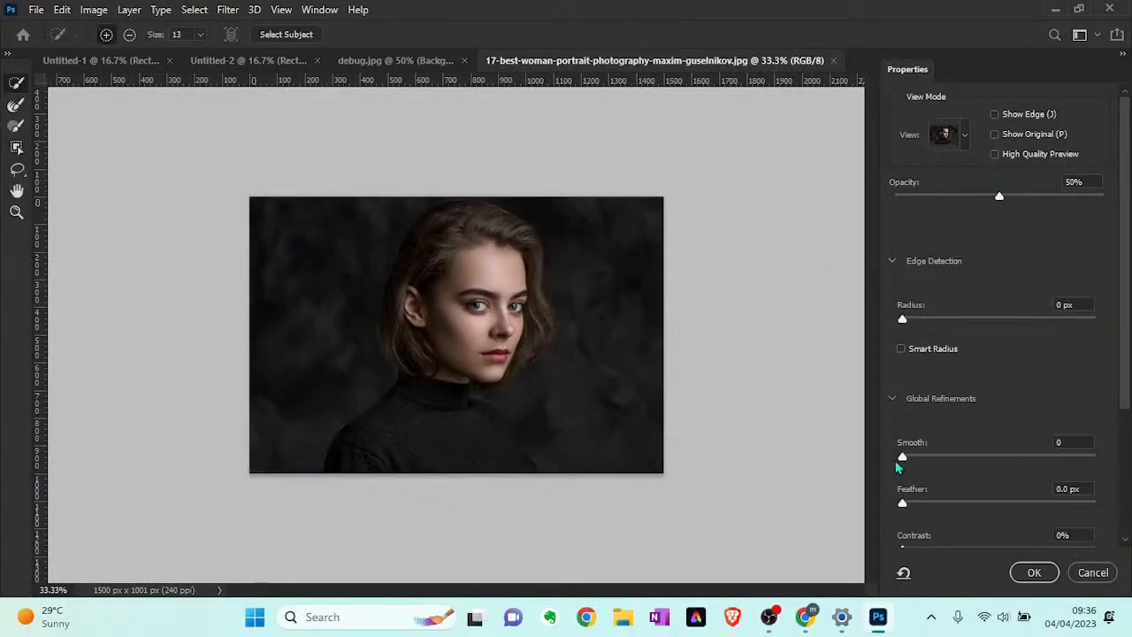
{"action": "left_click_drag", "start_coordinate": [900, 463], "coordinate": [926, 466]}
{"action": "left_click_drag", "start_coordinate": [903, 503], "coordinate": [915, 504]}
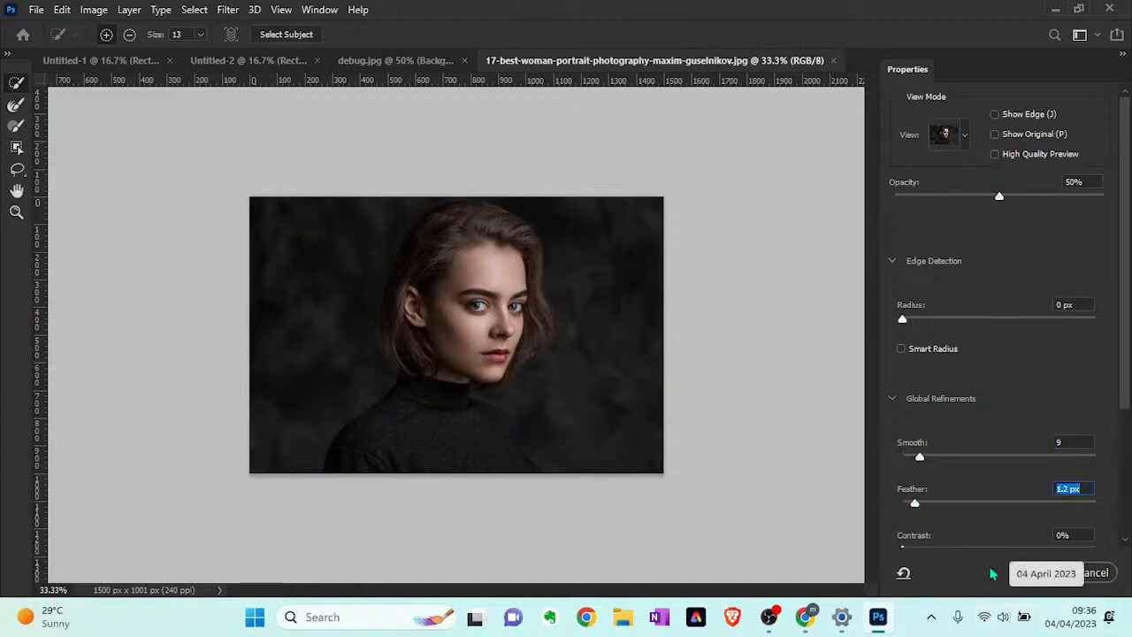
{"action": "left_click", "coordinate": [1042, 576]}
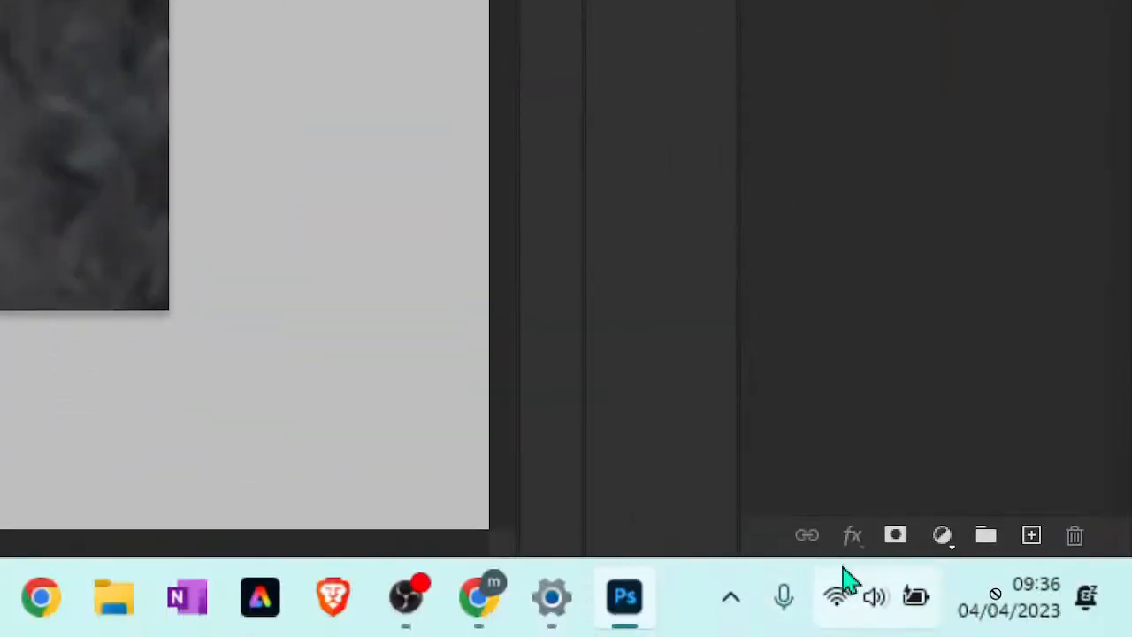
{"action": "left_click", "coordinate": [896, 536]}
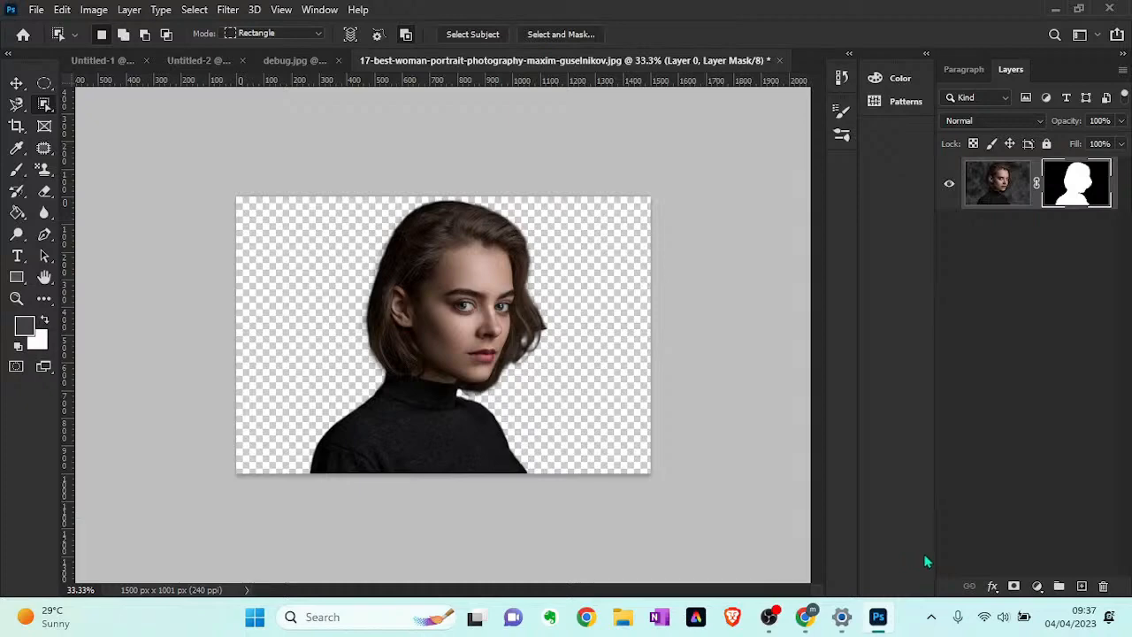
{"action": "right_click", "coordinate": [51, 102]}
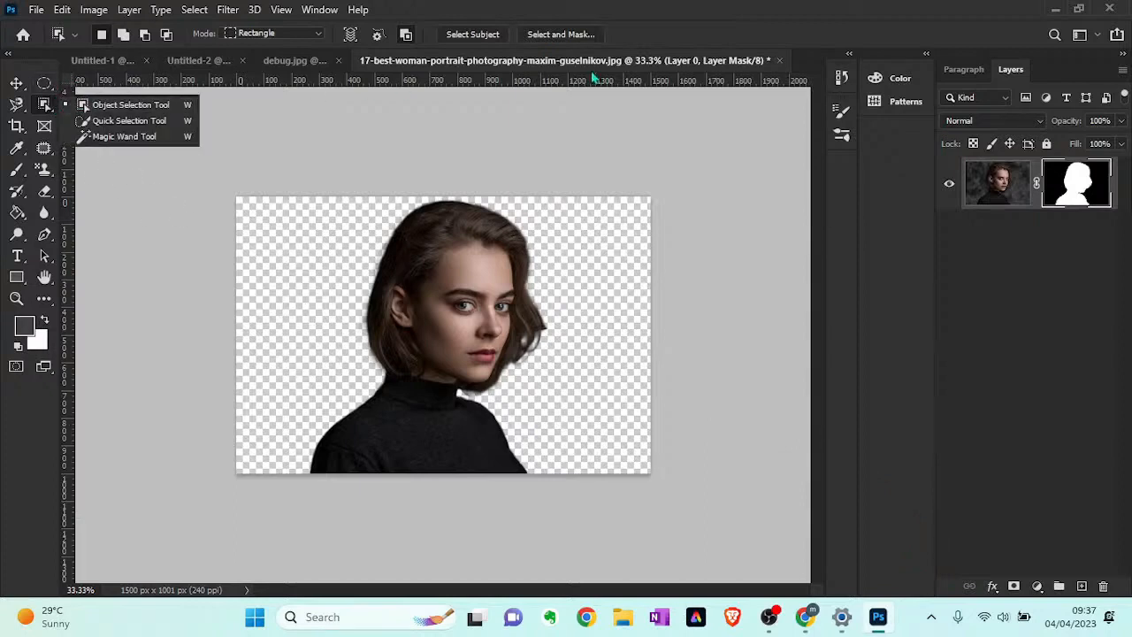
{"action": "left_click", "coordinate": [661, 33]}
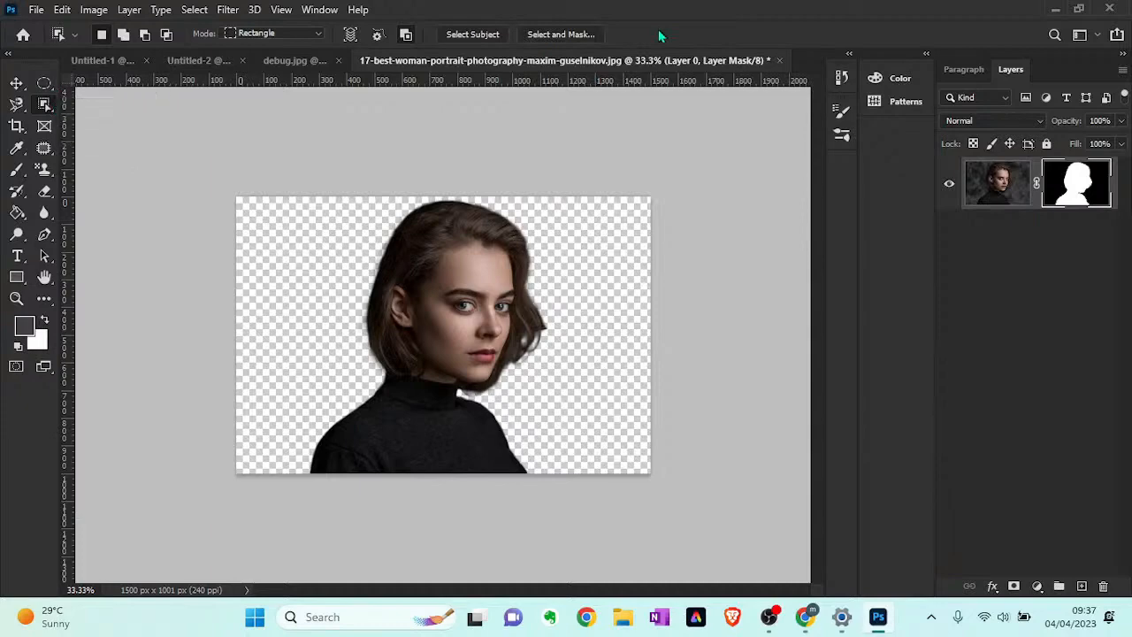
- In debug.jpg, select the dark coral area at the lower centre with the Quick Selection tool and copy it onto a new layer
{"action": "left_click", "coordinate": [308, 61]}
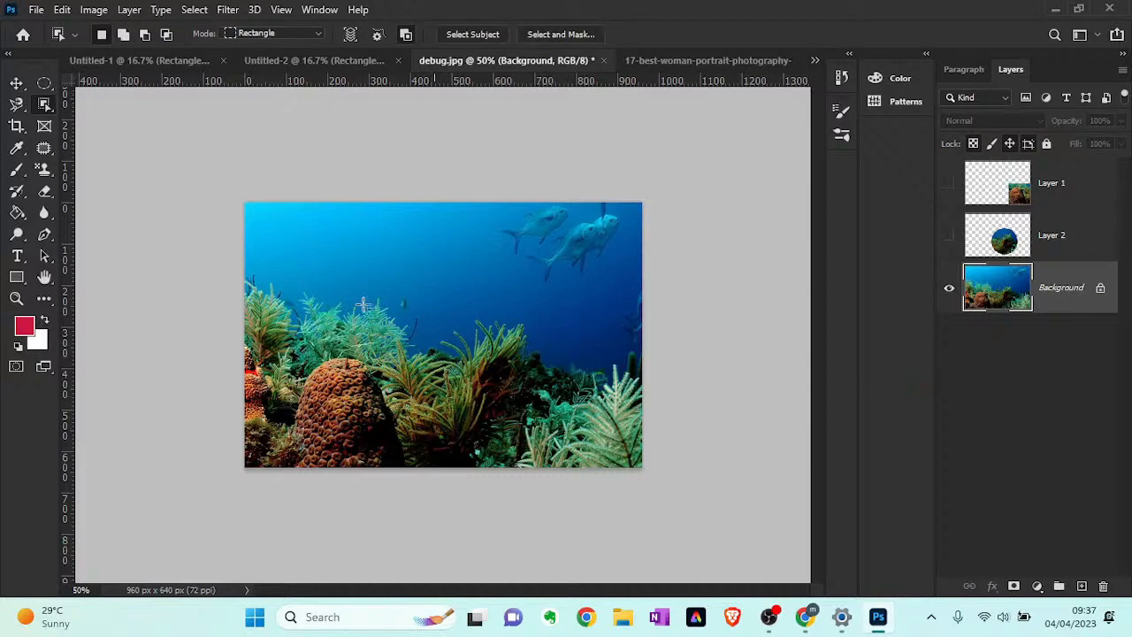
{"action": "right_click", "coordinate": [48, 107]}
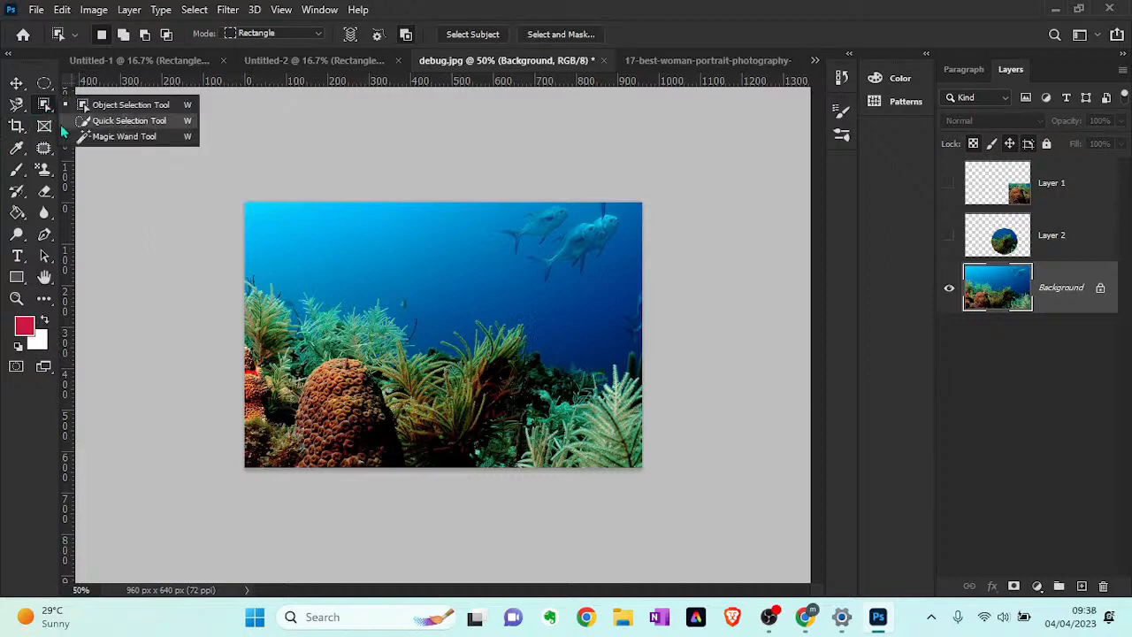
{"action": "left_click", "coordinate": [123, 120]}
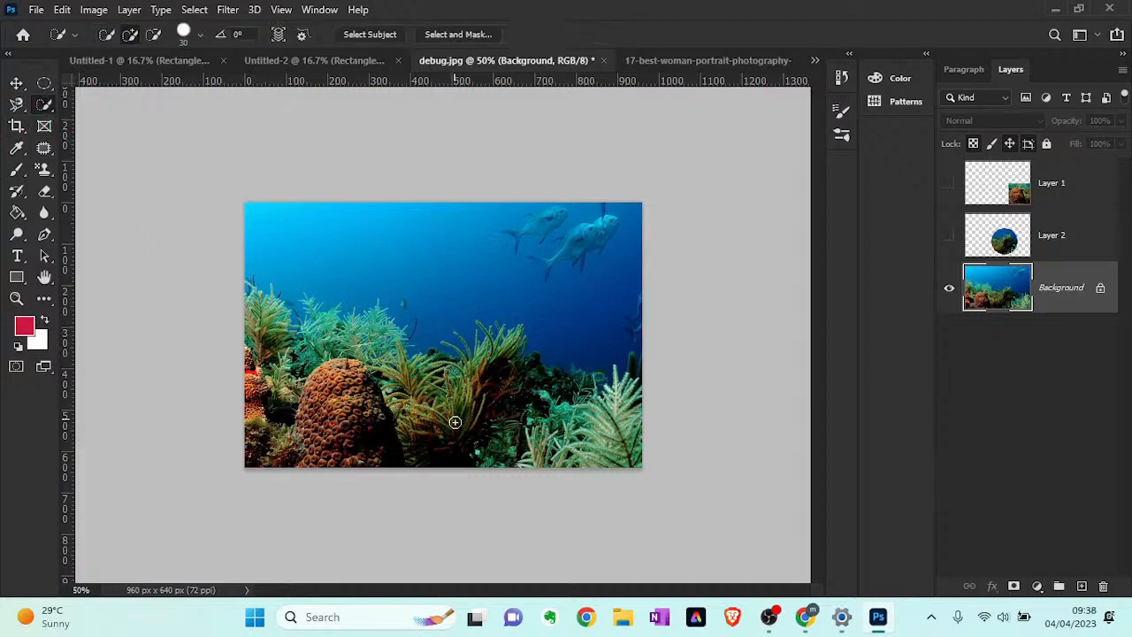
{"action": "mouse_move", "coordinate": [451, 440]}
{"action": "left_mouse_down"}
{"action": "mouse_move", "coordinate": [504, 380]}
{"action": "mouse_move", "coordinate": [537, 373]}
{"action": "left_mouse_up"}
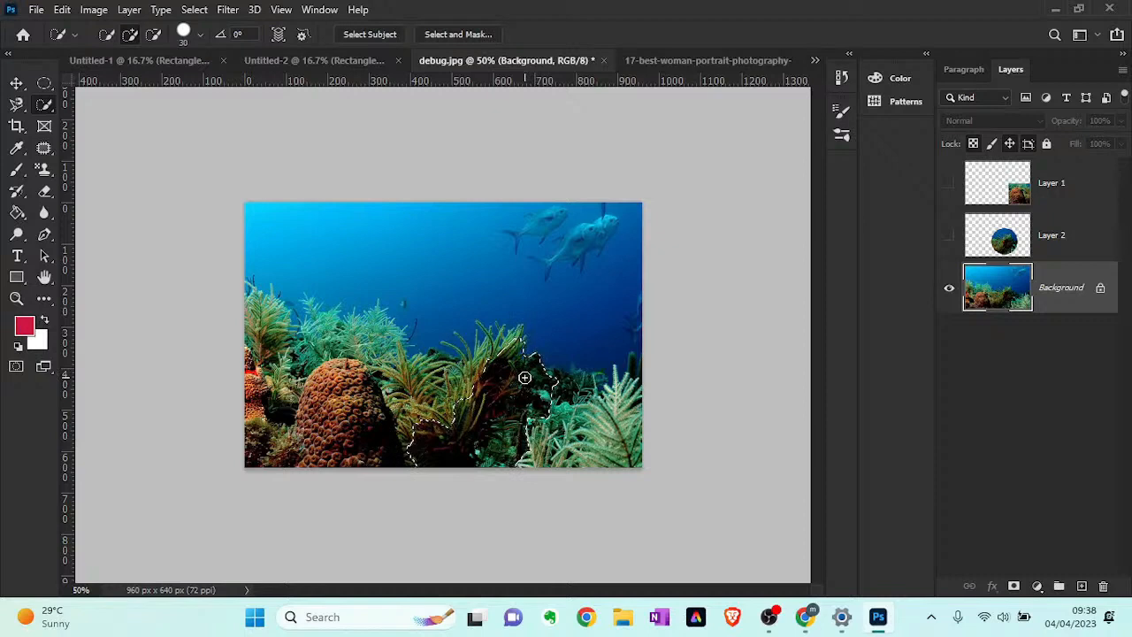
{"action": "left_click", "coordinate": [1080, 587]}
{"action": "key", "text": "ctrl+v"}
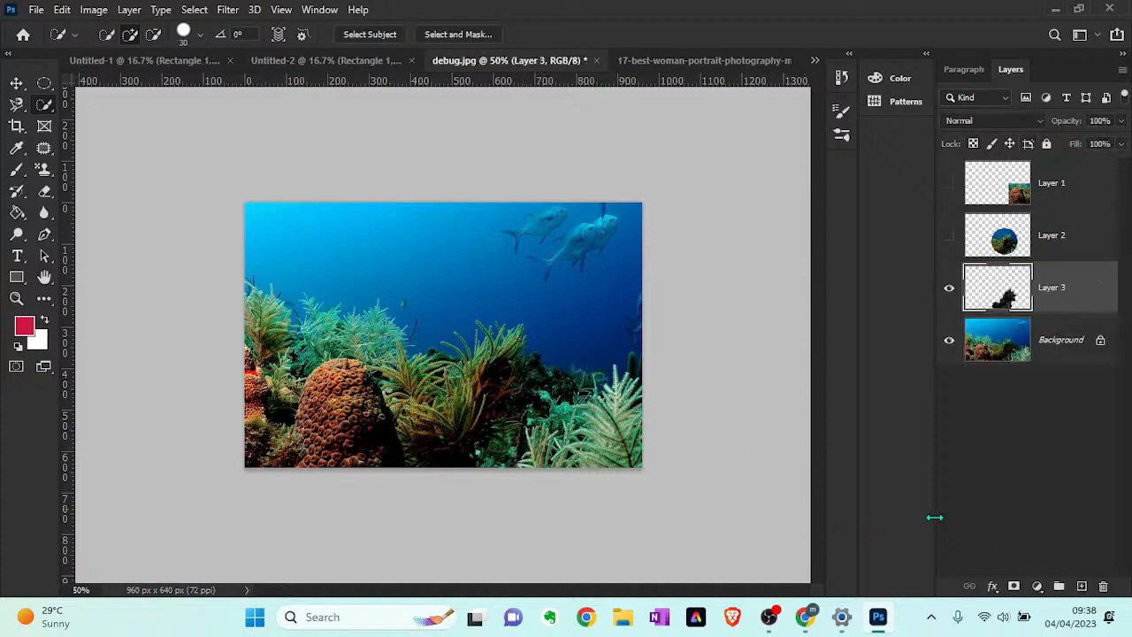
- Brighten the copied coral on Layer 3 with Curves, raising the RGB curve to output 185 at input 114
{"action": "key", "text": "v"}
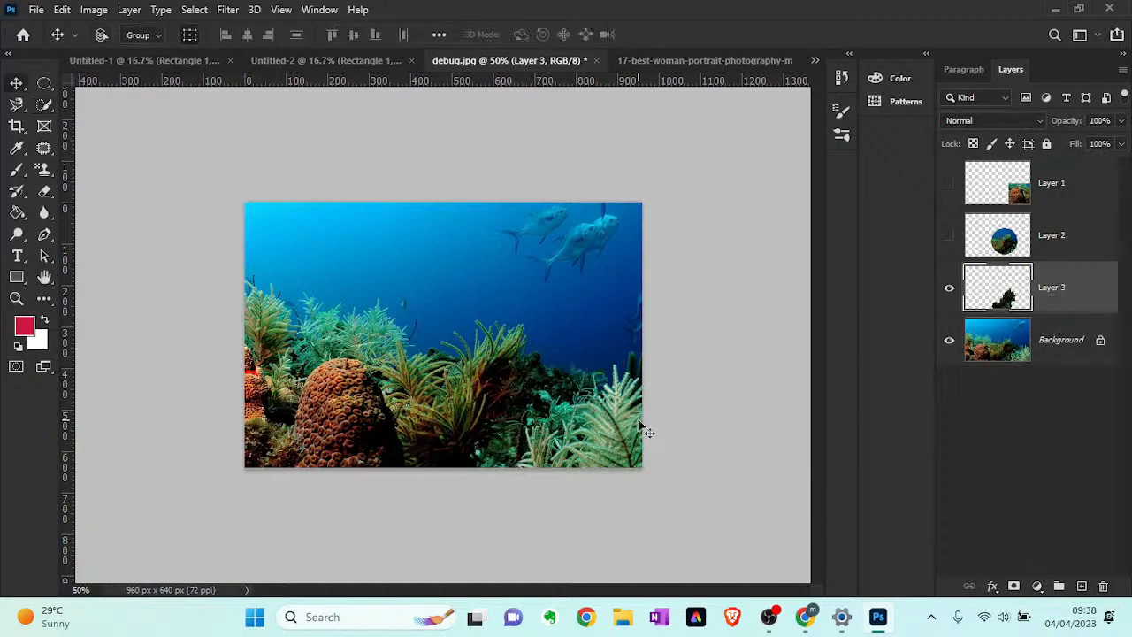
{"action": "key", "text": "ctrl+m"}
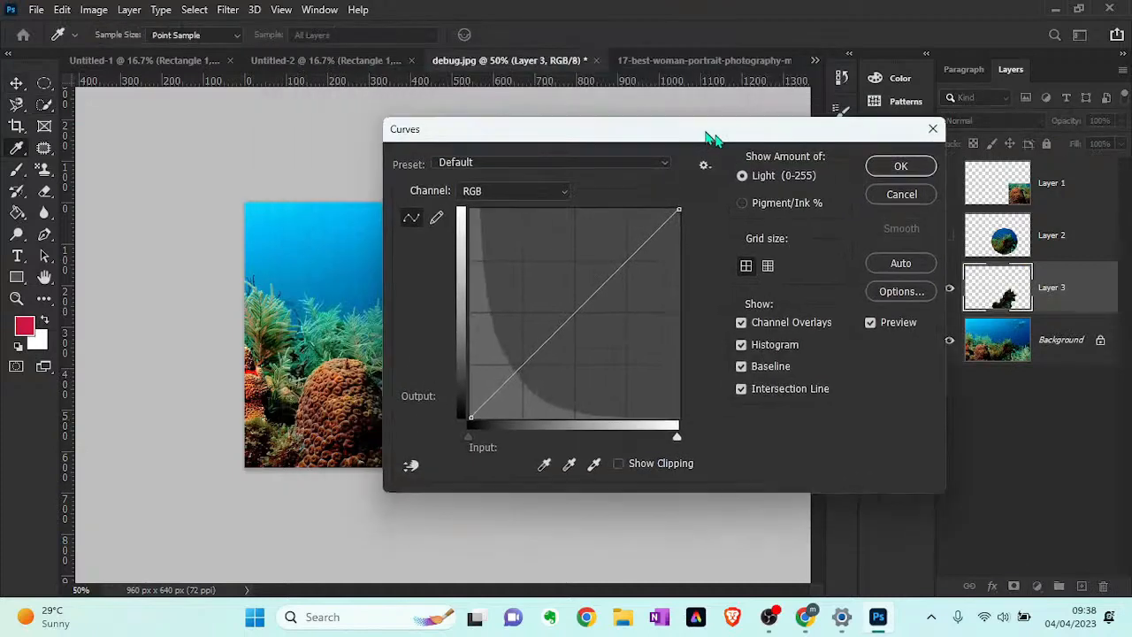
{"action": "left_click_drag", "start_coordinate": [713, 137], "coordinate": [1015, 200]}
{"action": "left_click", "coordinate": [897, 353]}
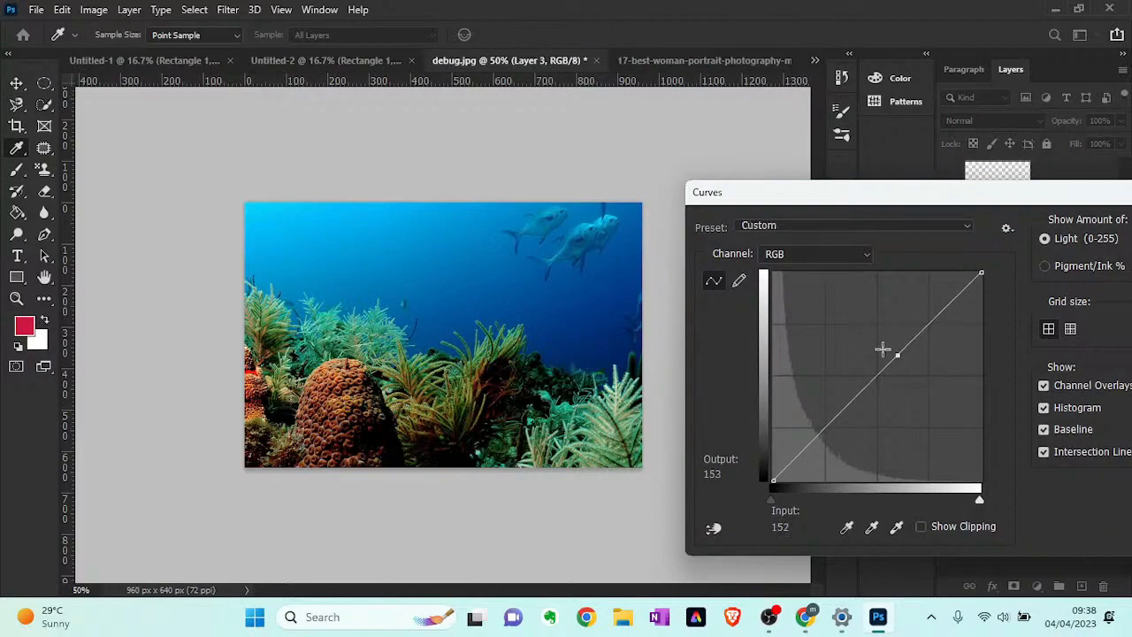
{"action": "left_click_drag", "start_coordinate": [883, 350], "coordinate": [867, 330]}
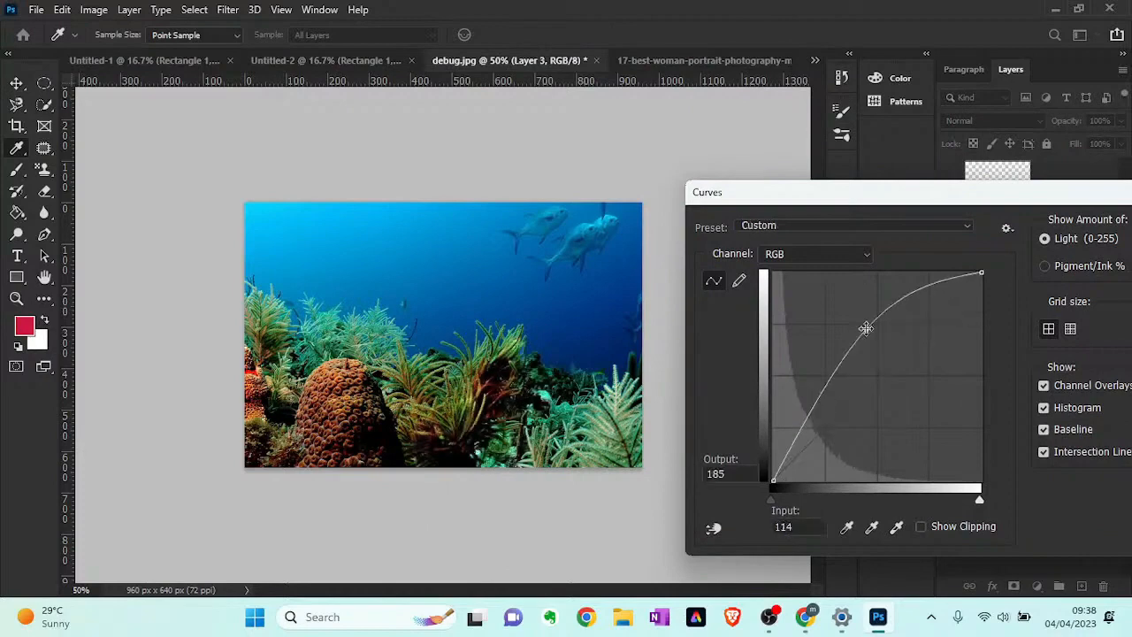
{"action": "left_click_drag", "start_coordinate": [991, 196], "coordinate": [799, 199]}
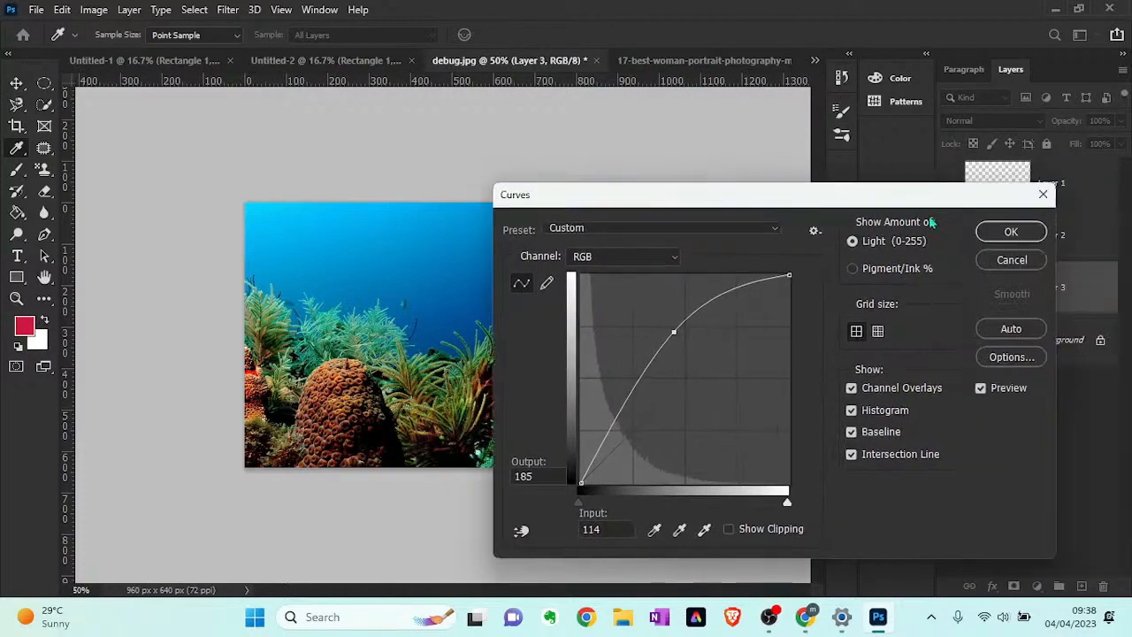
{"action": "left_click", "coordinate": [1012, 232]}
- Shift Layer 3's midtones to -98, +37, -56 with Color Balance, and compare the image with the layer hidden and shown
{"action": "key", "text": "v"}
{"action": "key", "text": "ctrl+b"}
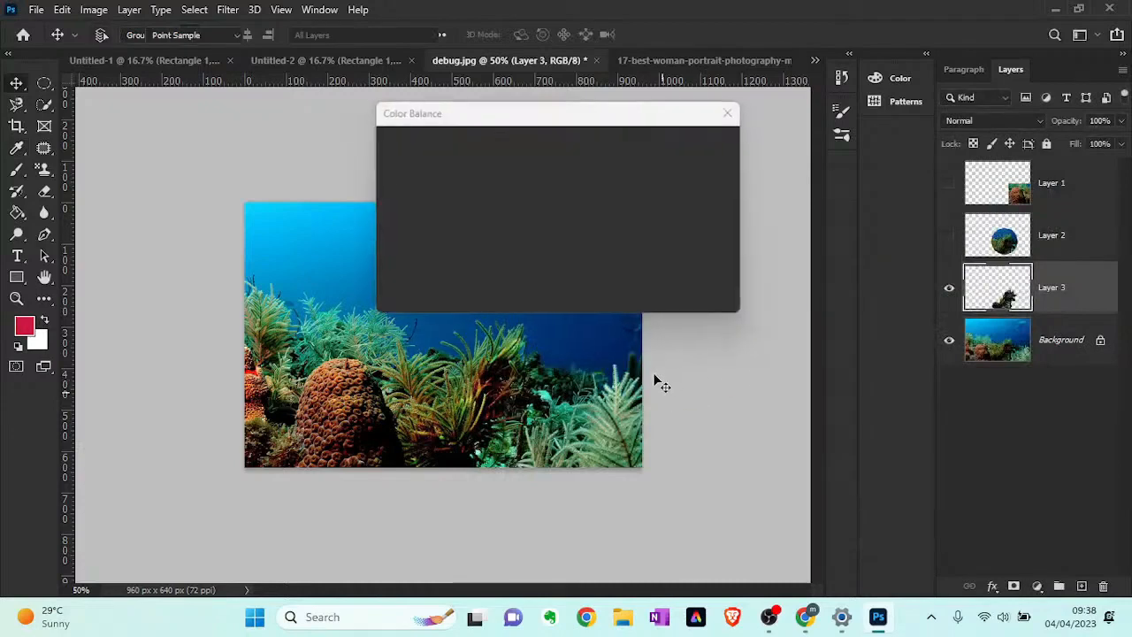
{"action": "left_click_drag", "start_coordinate": [525, 185], "coordinate": [447, 186]}
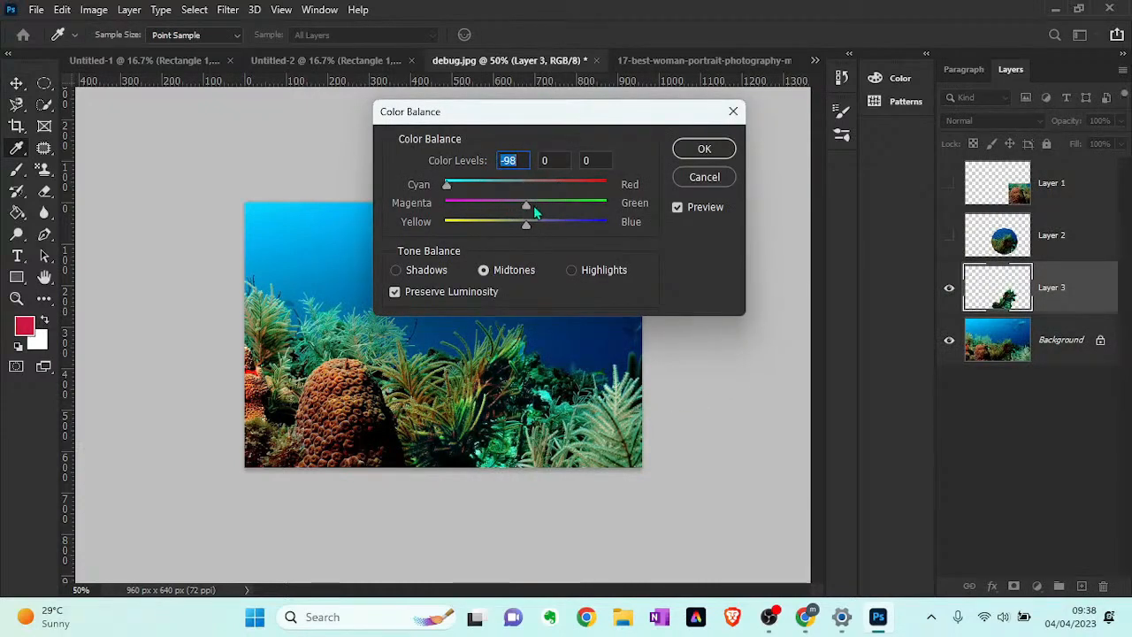
{"action": "left_click_drag", "start_coordinate": [525, 205], "coordinate": [480, 228]}
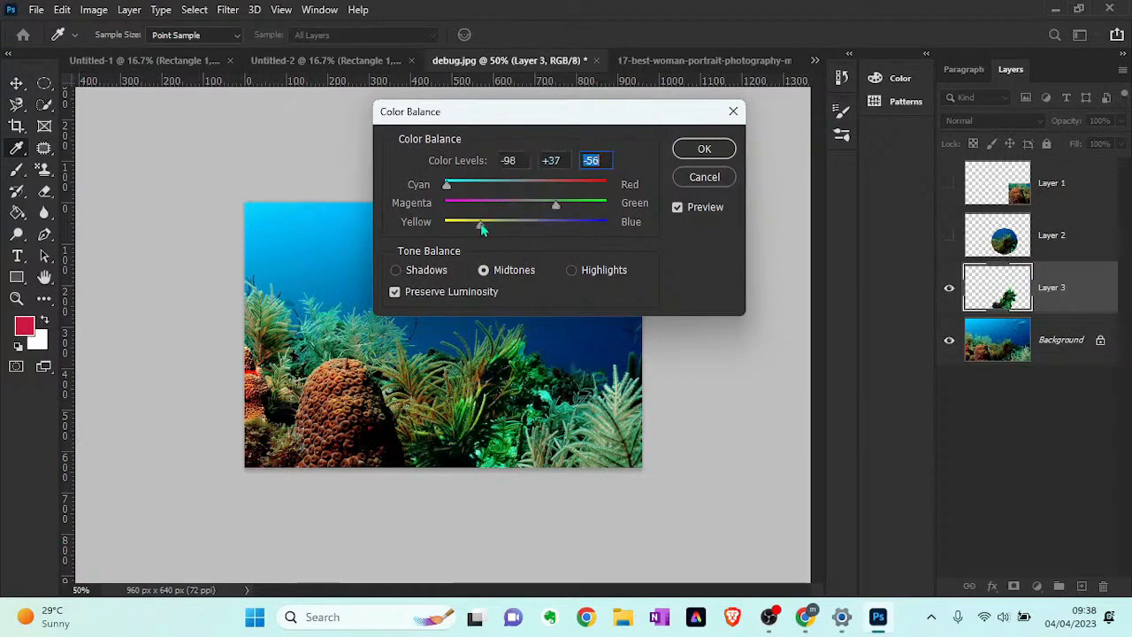
{"action": "left_click", "coordinate": [685, 156]}
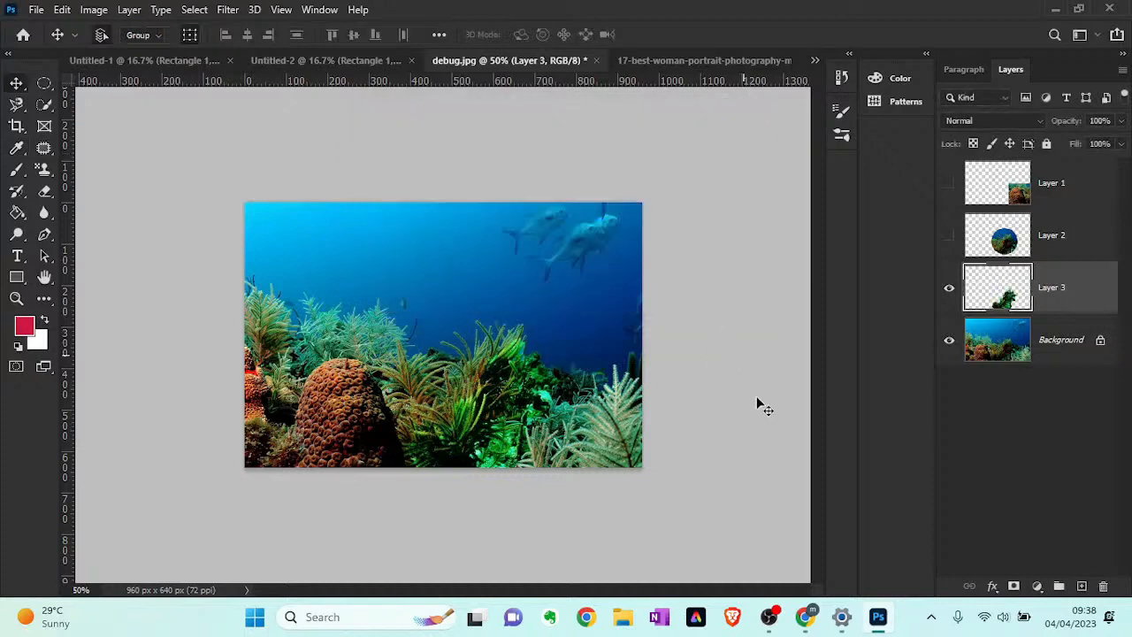
{"action": "left_click", "coordinate": [949, 288]}
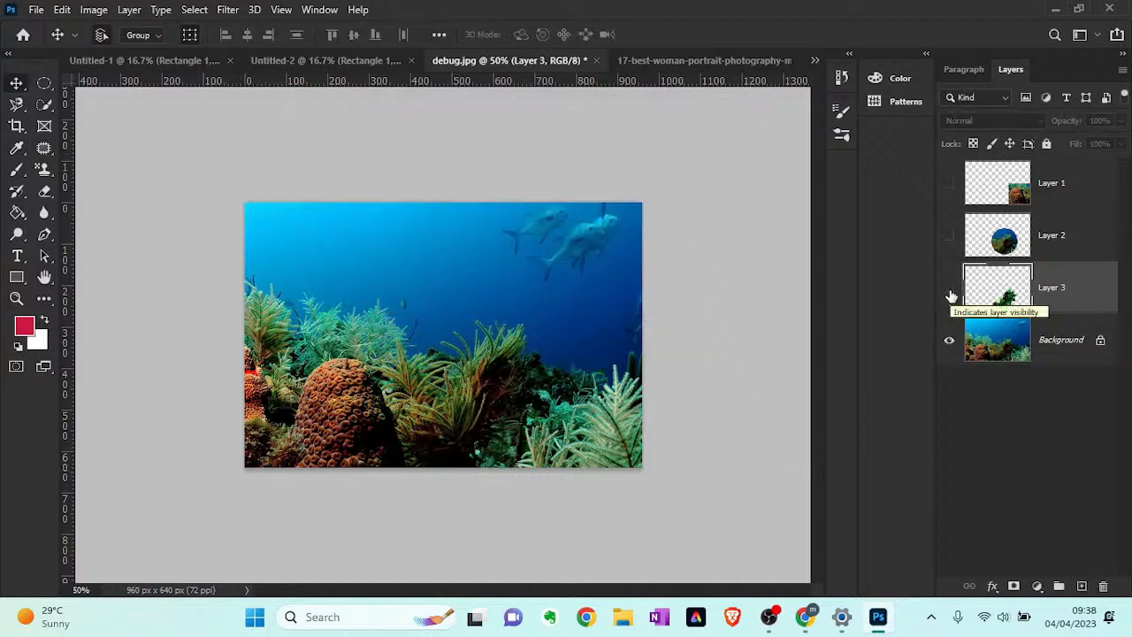
{"action": "left_click", "coordinate": [949, 292]}
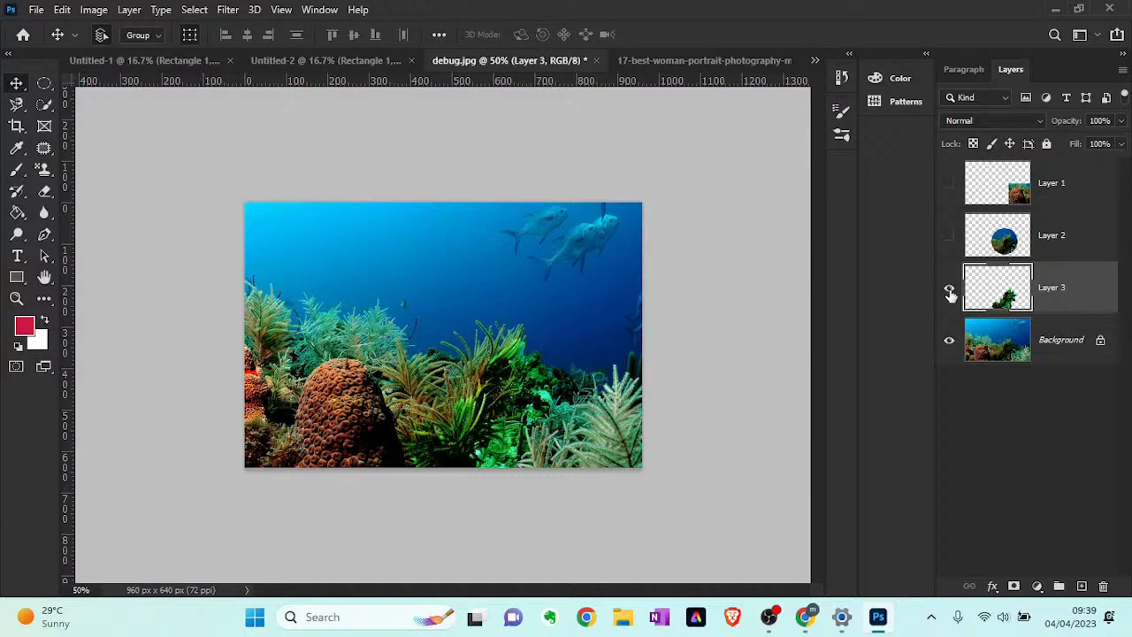
- Try to select the brown coral with the Magic Wand tool while Layer 3 is active, and deselect the result
{"action": "left_click", "coordinate": [42, 110]}
{"action": "left_click", "coordinate": [92, 138]}
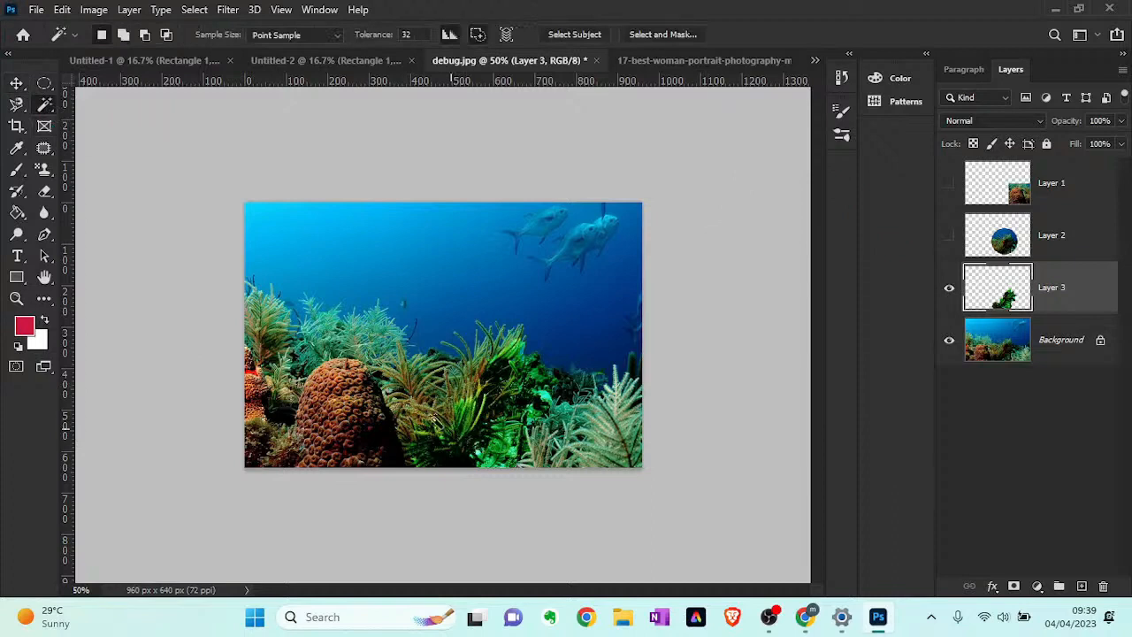
{"action": "left_click", "coordinate": [364, 423]}
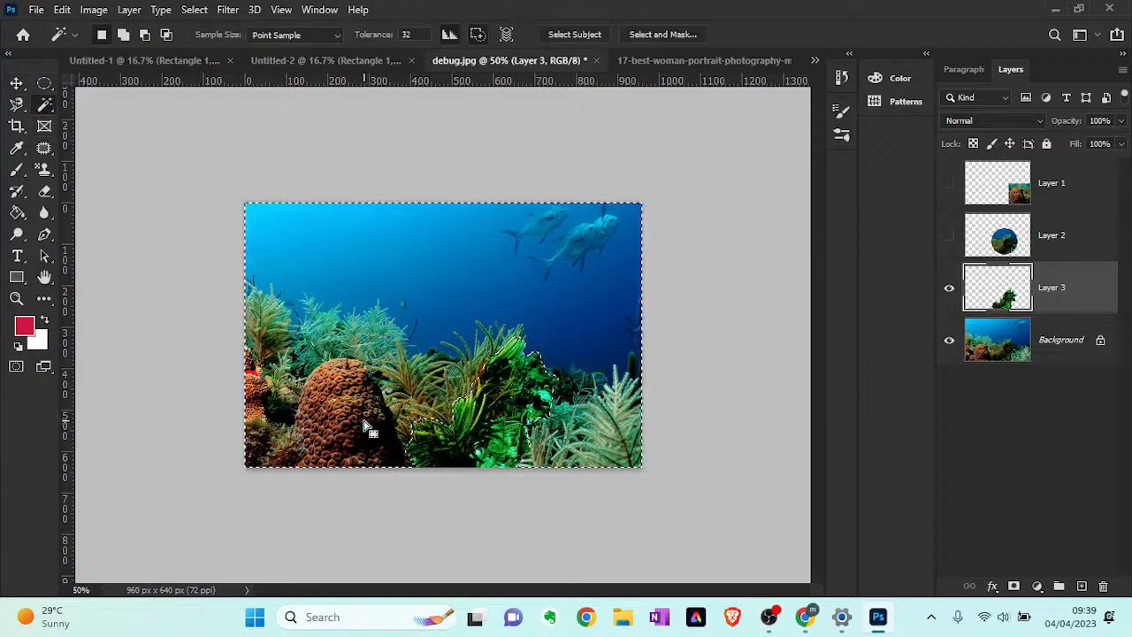
{"action": "key", "text": "ctrl+d"}
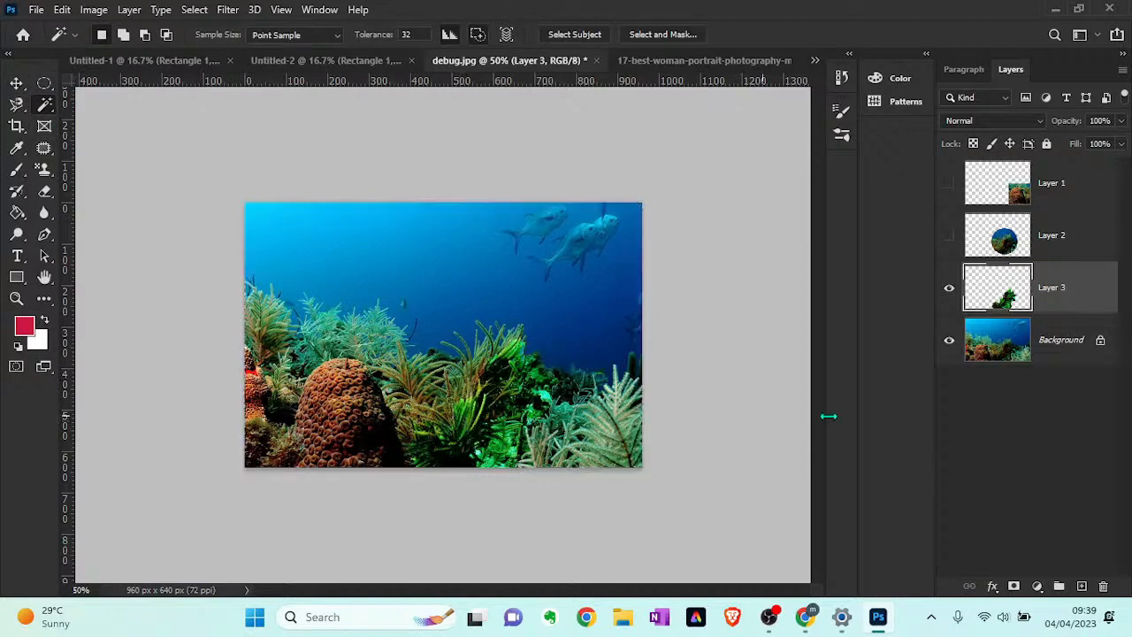
- On the Background layer, select similar dark tones around the brown coral's shaded side with the Magic Wand, and deselect them
{"action": "left_click", "coordinate": [1062, 335]}
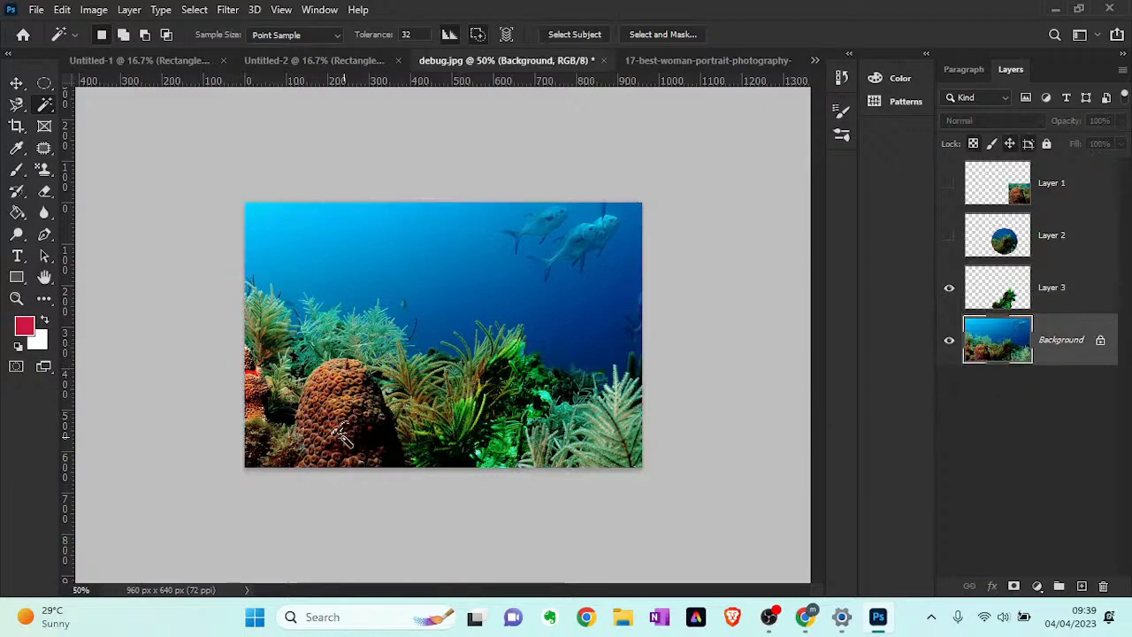
{"action": "left_click", "coordinate": [363, 451]}
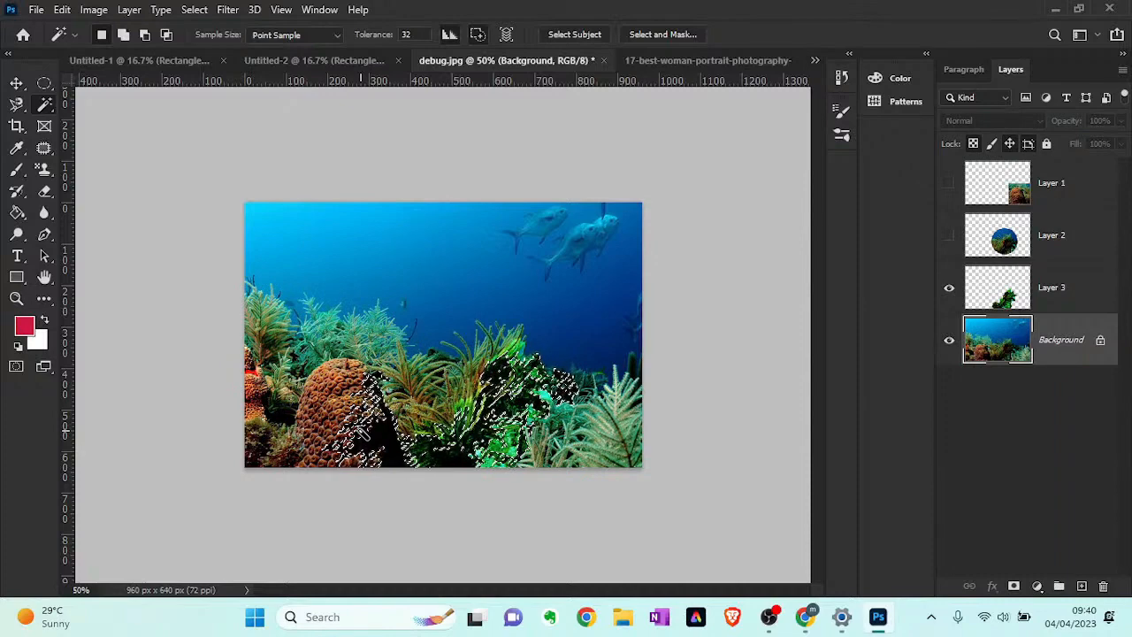
{"action": "key", "text": "ctrl+d"}
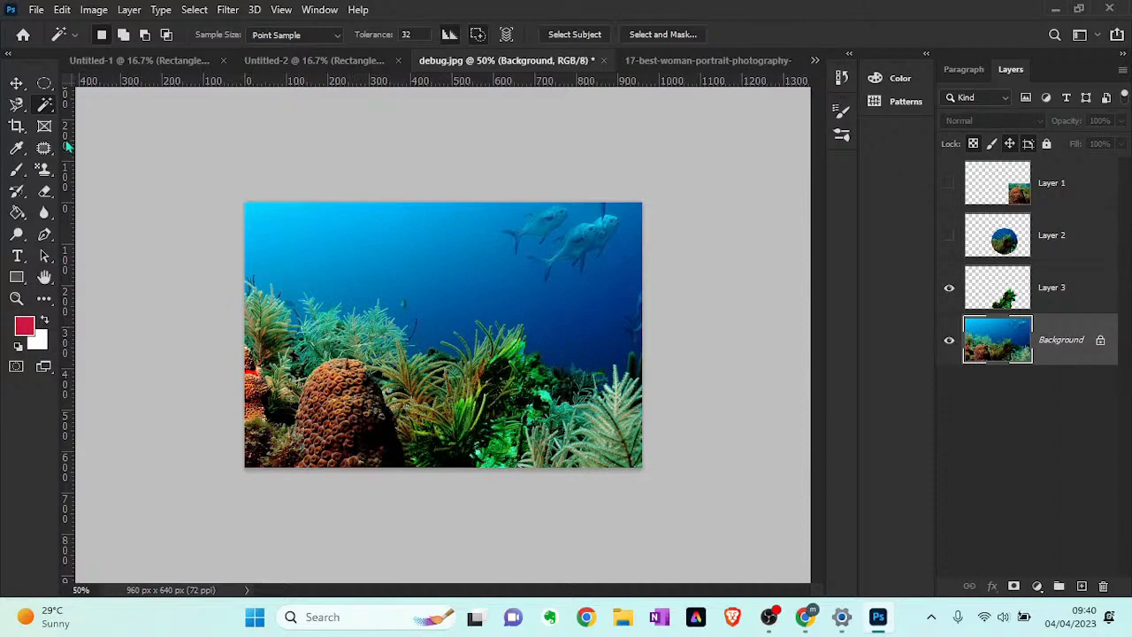
- Extend the reef image's canvas to 1908 x 1024 px with the Crop tool, adding white space right of, above and below the photo
{"action": "left_click", "coordinate": [15, 127]}
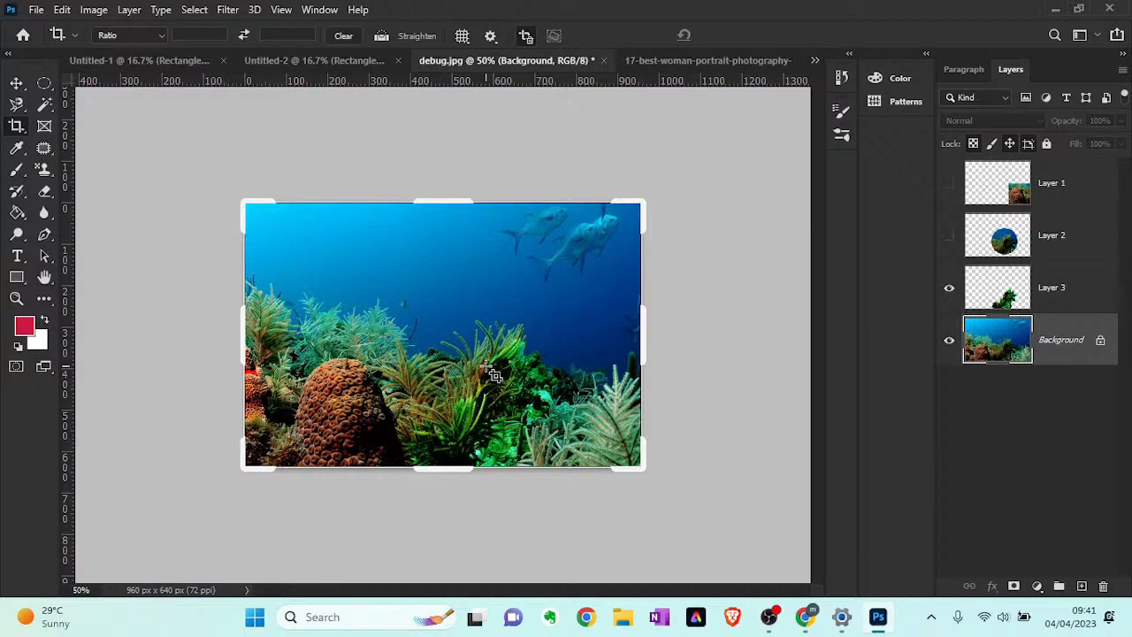
{"action": "left_click", "coordinate": [638, 206]}
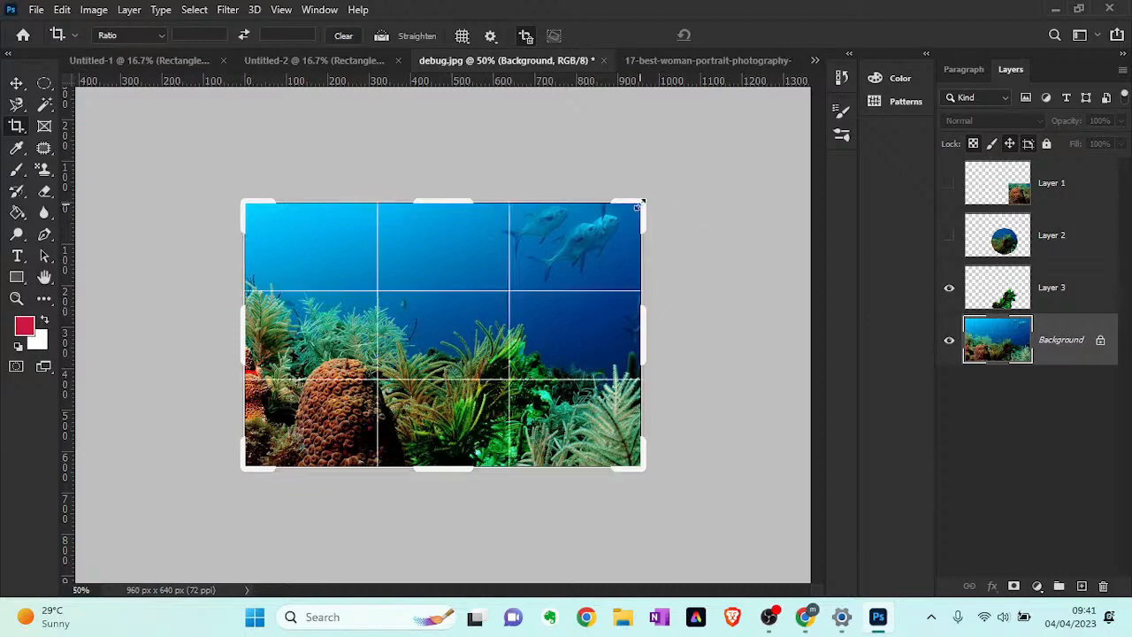
{"action": "left_click_drag", "start_coordinate": [638, 206], "coordinate": [805, 213]}
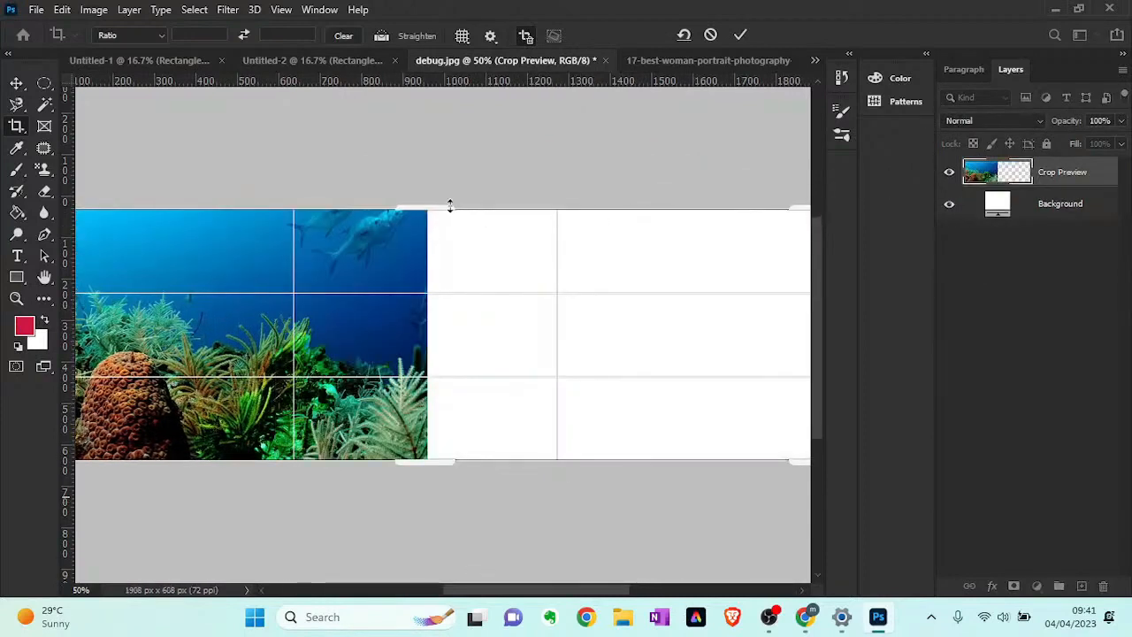
{"action": "left_click_drag", "start_coordinate": [449, 207], "coordinate": [448, 160]}
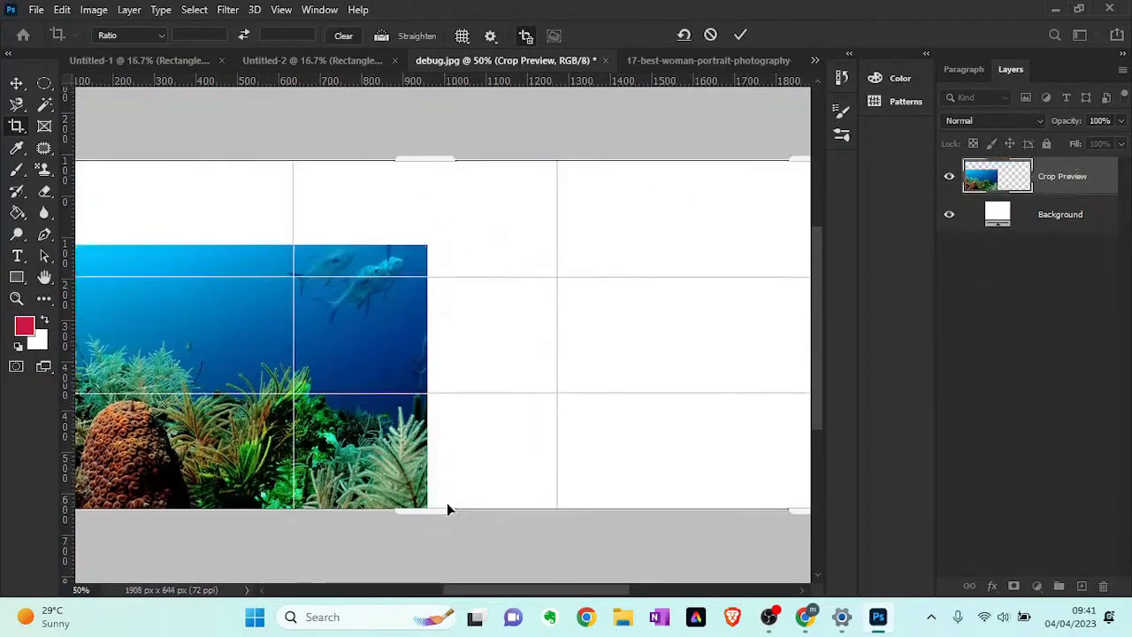
{"action": "left_click_drag", "start_coordinate": [448, 509], "coordinate": [447, 548]}
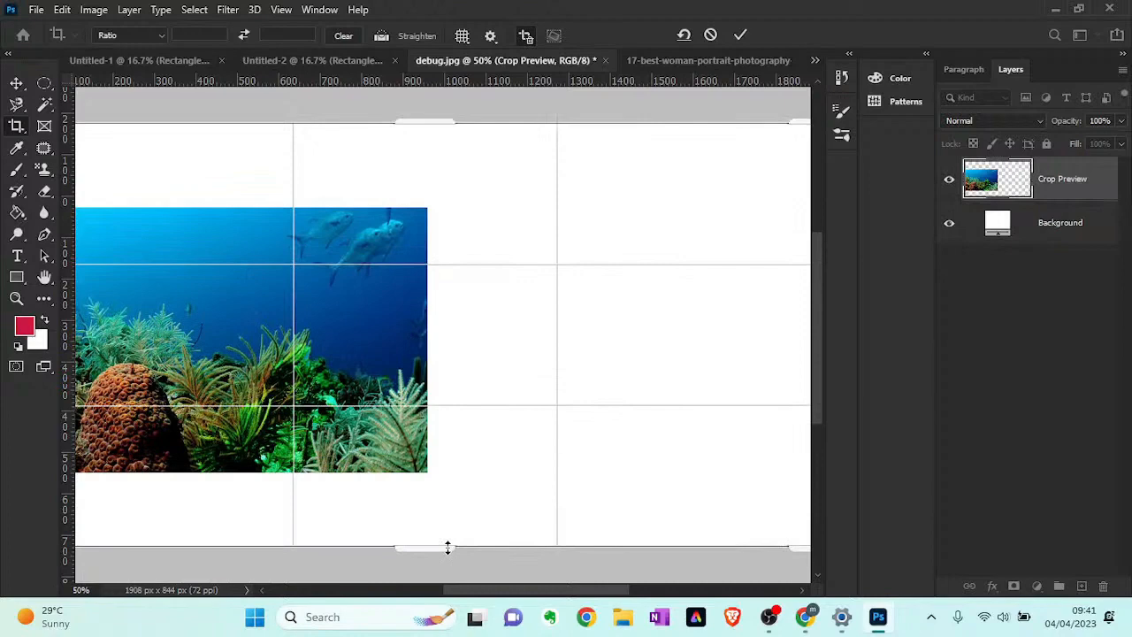
{"action": "left_click", "coordinate": [740, 35]}
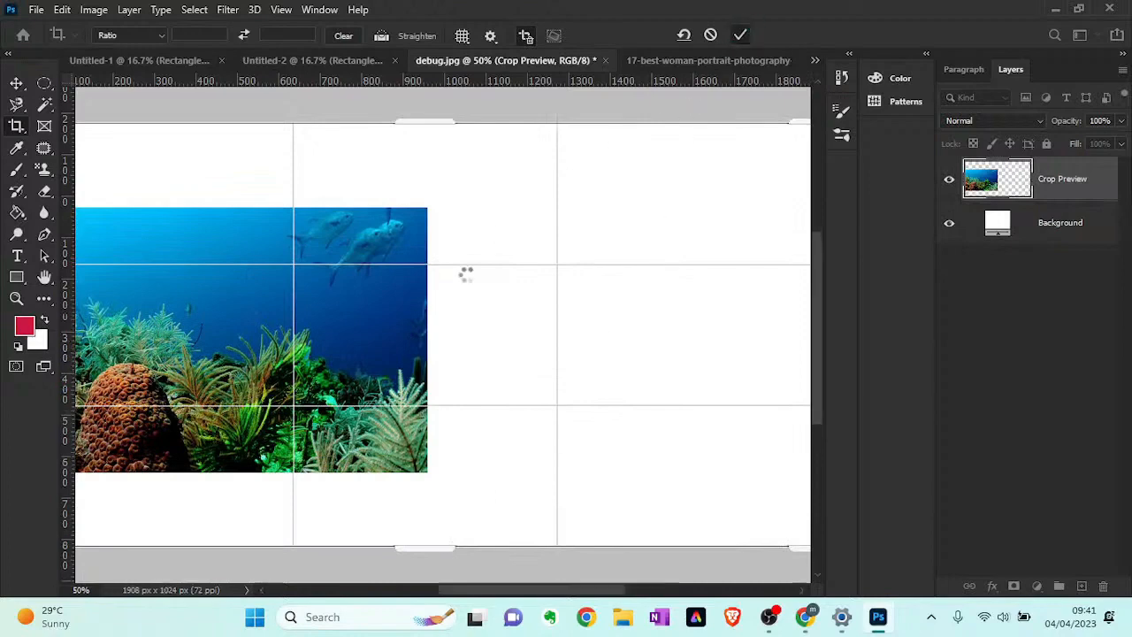
{"action": "key", "text": "z"}
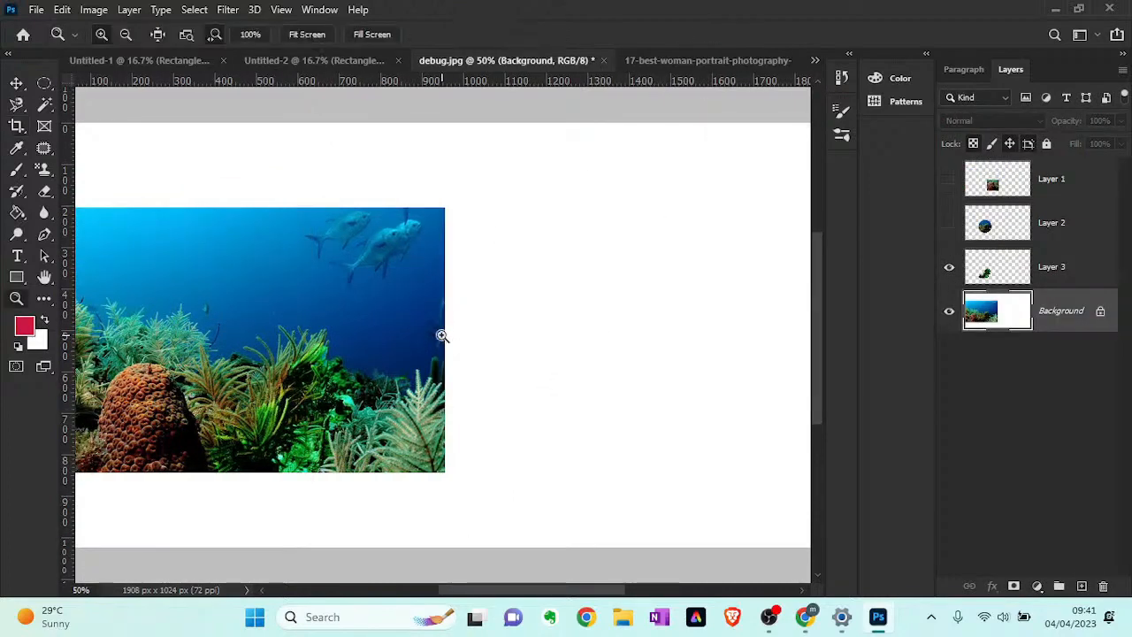
{"action": "left_click", "coordinate": [442, 336], "text": "alt"}
- Draw a rectangular, slightly upright frame with the Frame tool in the white area to the right of the reef photo
{"action": "left_click", "coordinate": [15, 86]}
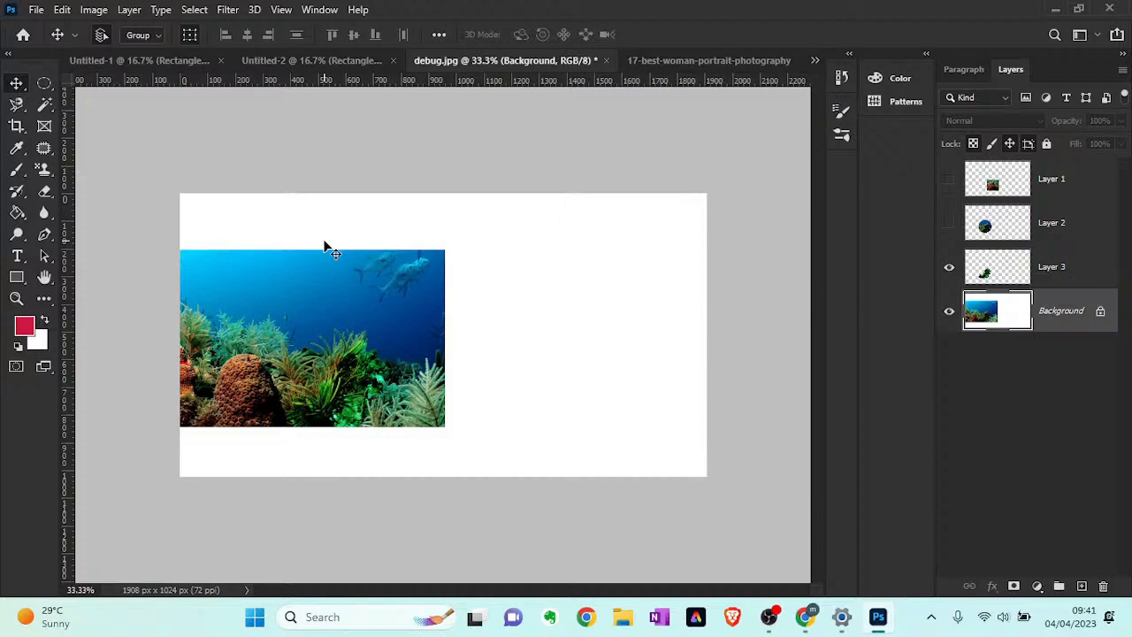
{"action": "left_click", "coordinate": [53, 127]}
{"action": "left_click_drag", "start_coordinate": [531, 272], "coordinate": [629, 383]}
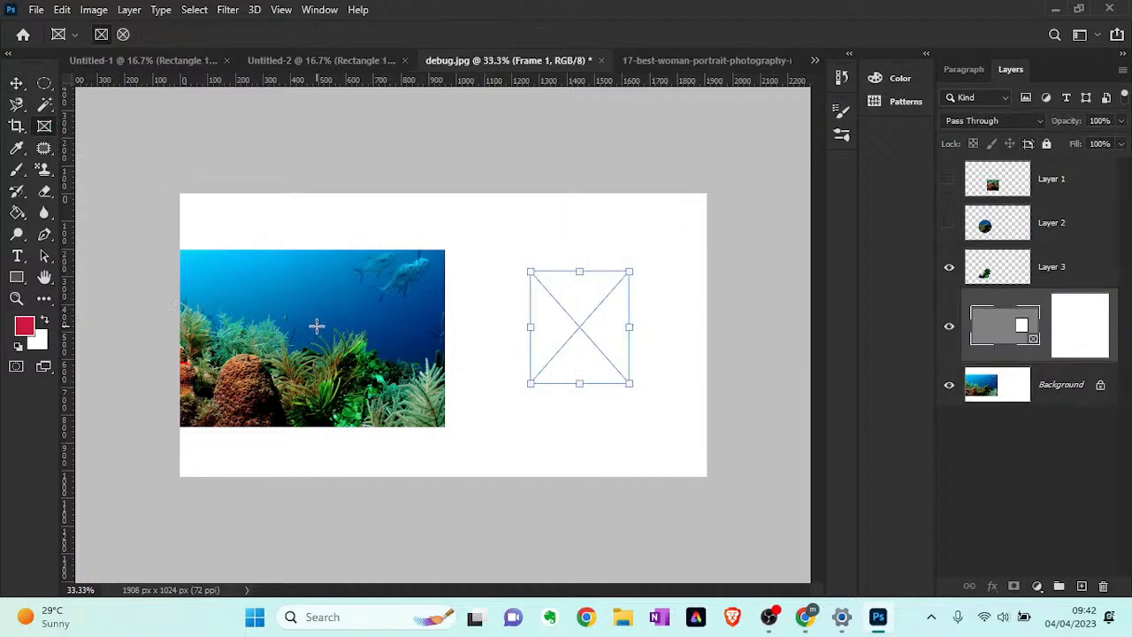
- Place Layer 3's green coral into the frame and scale it to 130% width and 128.89% height
{"action": "left_click", "coordinate": [21, 87]}
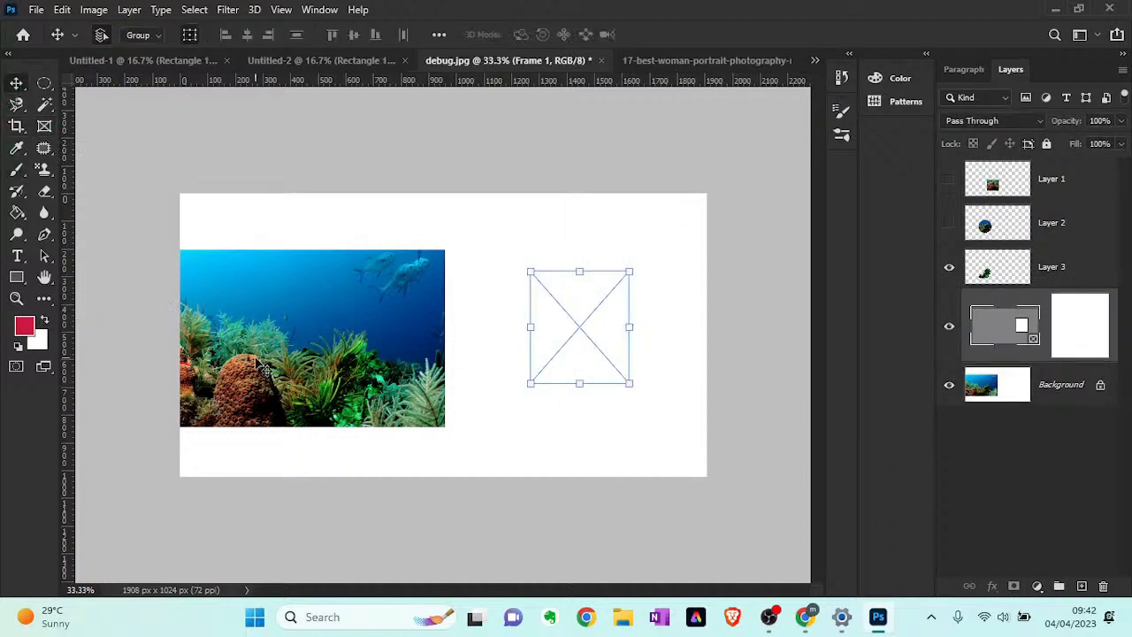
{"action": "left_click_drag", "start_coordinate": [255, 358], "coordinate": [518, 320]}
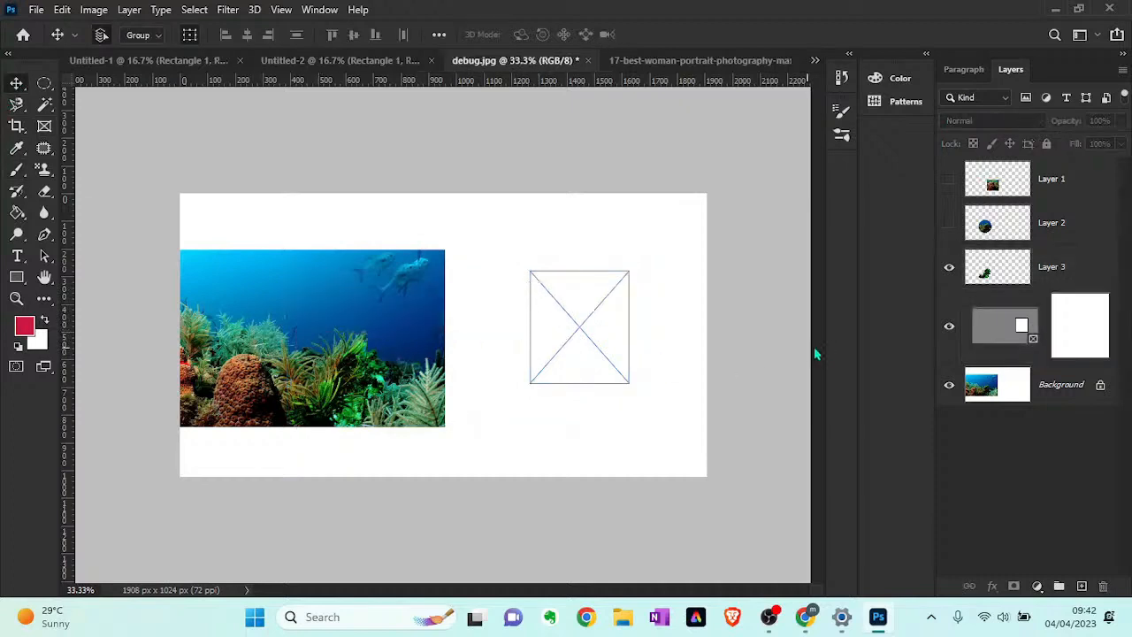
{"action": "left_click", "coordinate": [1079, 387]}
{"action": "left_click_drag", "start_coordinate": [304, 327], "coordinate": [579, 331]}
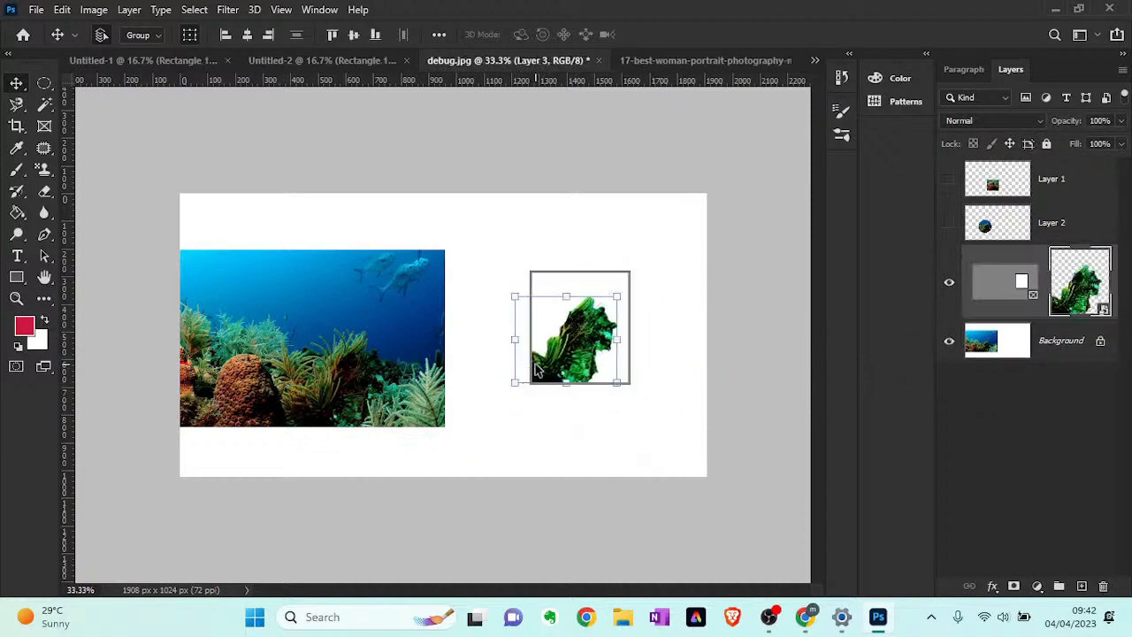
{"action": "left_click_drag", "start_coordinate": [611, 303], "coordinate": [646, 269]}
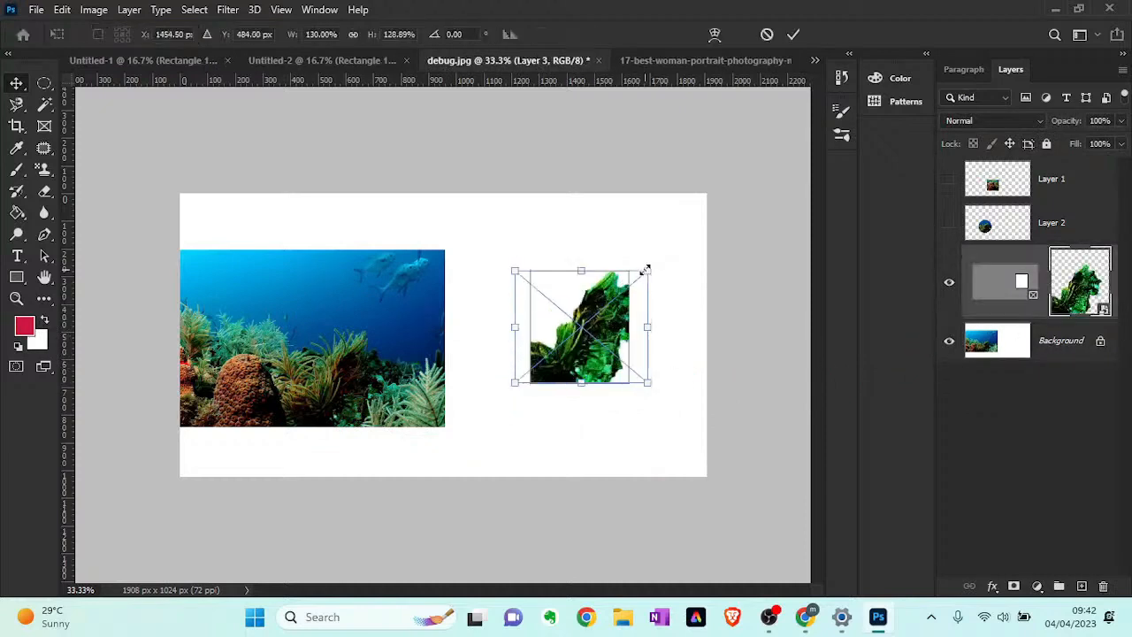
{"action": "left_click", "coordinate": [794, 33]}
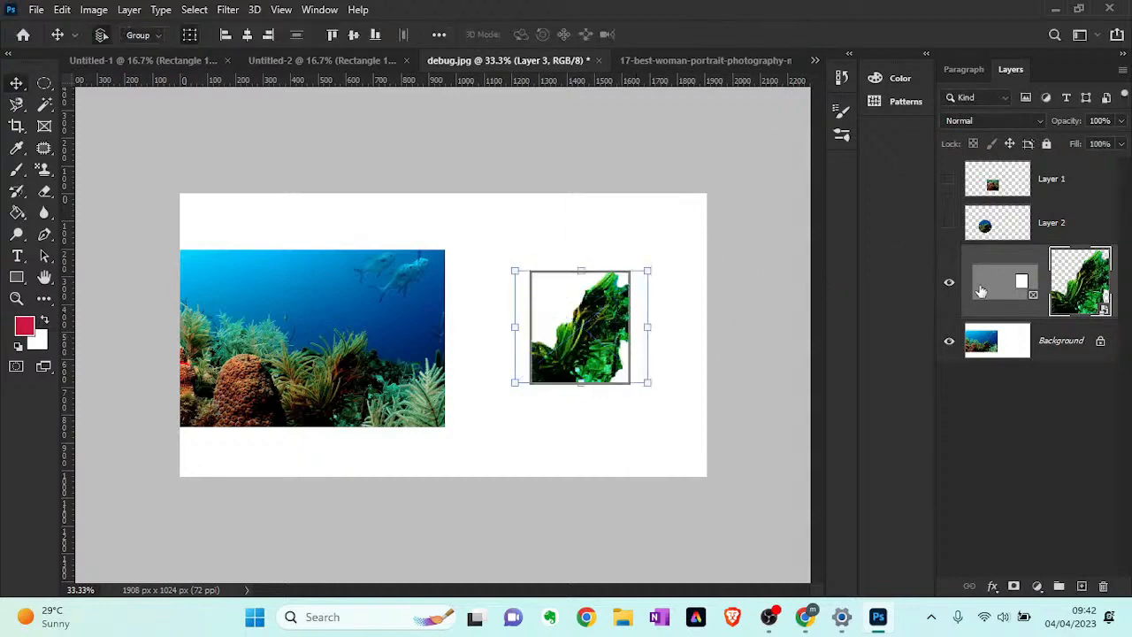
- Convert the locked Background into an editable layer named Layer 0
{"action": "left_click", "coordinate": [1036, 343]}
{"action": "left_click", "coordinate": [591, 311]}
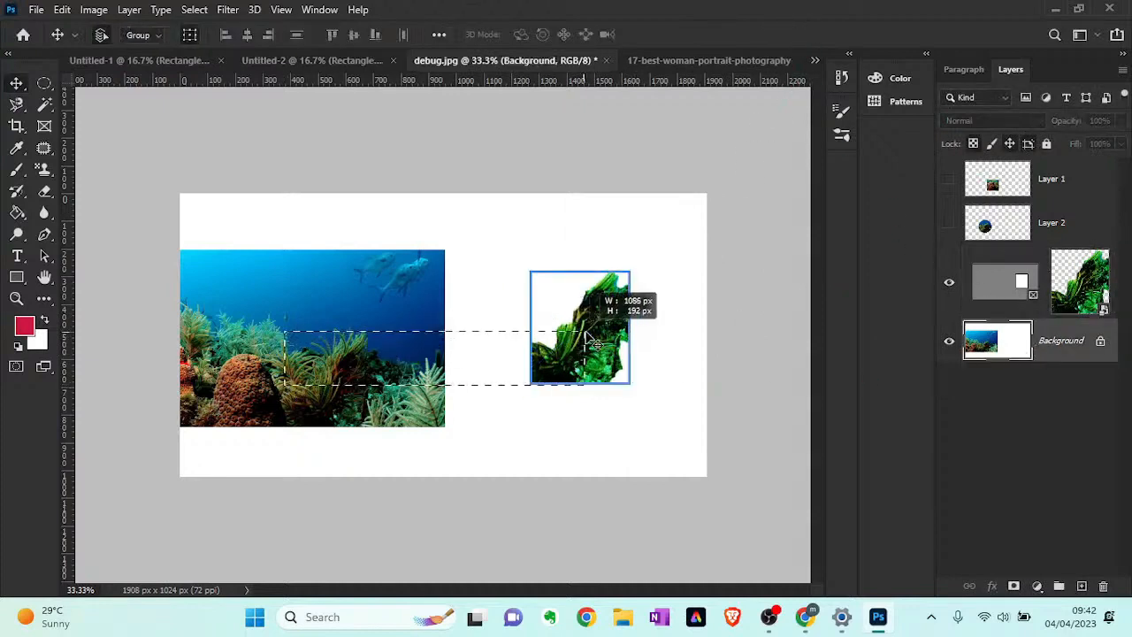
{"action": "double_click", "coordinate": [1008, 340]}
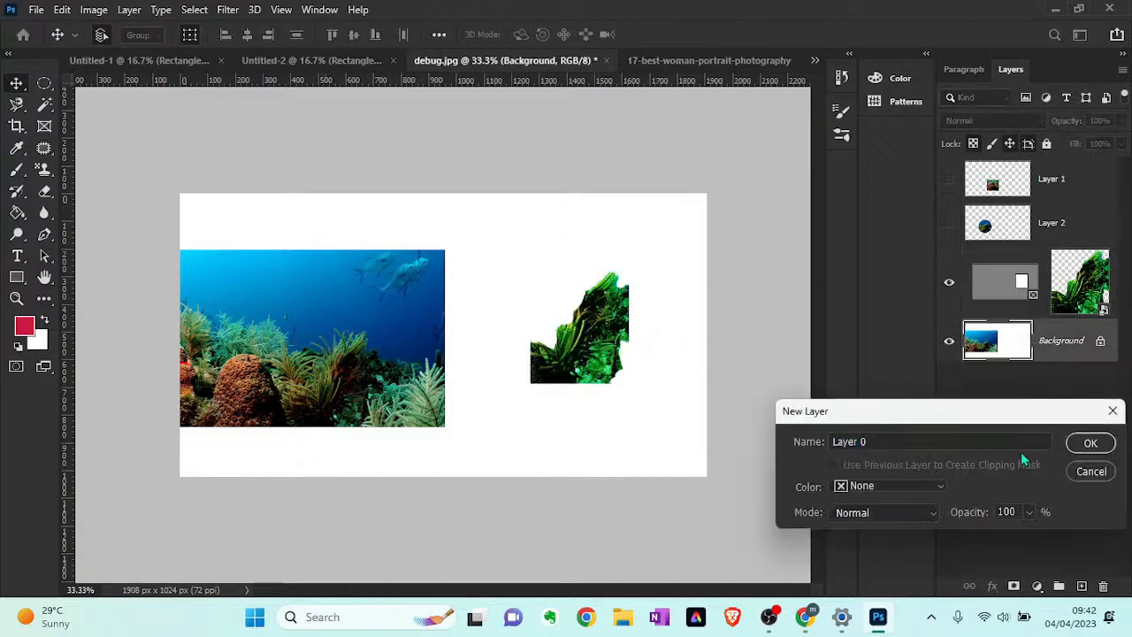
{"action": "left_click", "coordinate": [1091, 443]}
- Try moving Layer 0 toward the frame, undo that move, and shift the coral frame slightly down and to the right
{"action": "left_click_drag", "start_coordinate": [280, 389], "coordinate": [513, 313]}
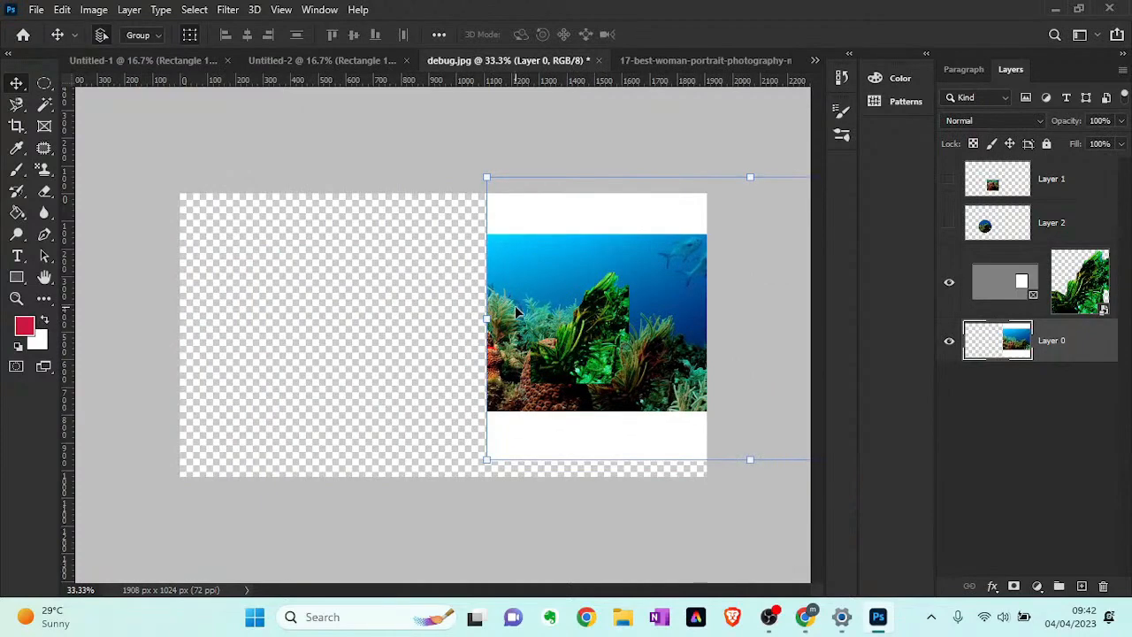
{"action": "key", "text": "ctrl+z"}
{"action": "left_click", "coordinate": [600, 342]}
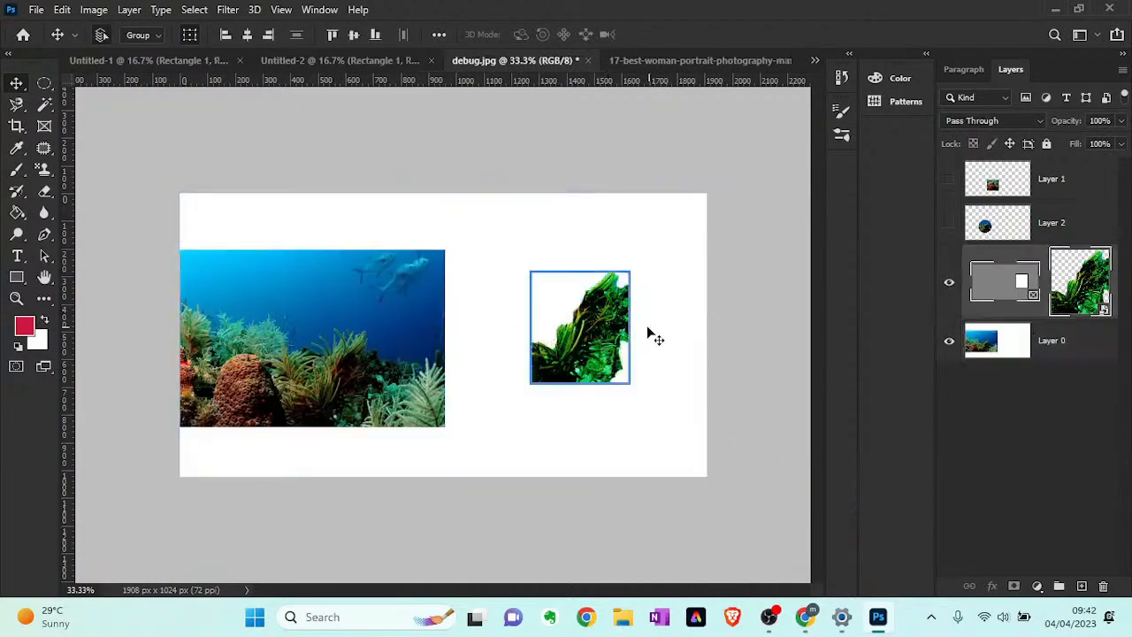
{"action": "left_click_drag", "start_coordinate": [602, 341], "coordinate": [606, 349]}
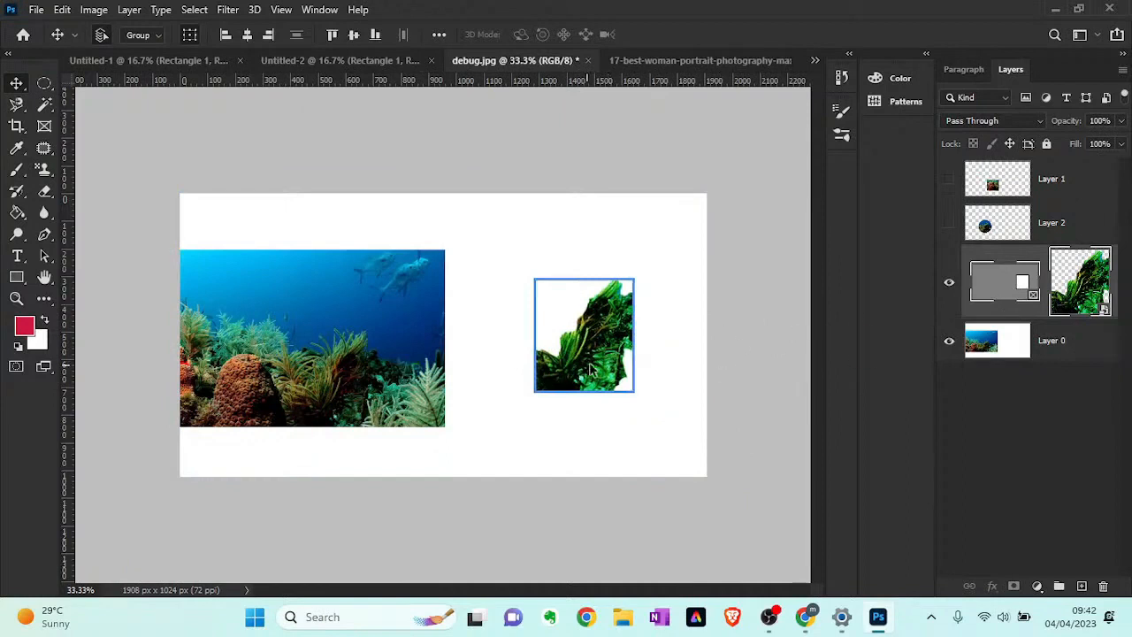
- Select a rectangular area in the middle of Layer 0's reef photo with the Rectangular Marquee tool
{"action": "left_click", "coordinate": [1058, 358]}
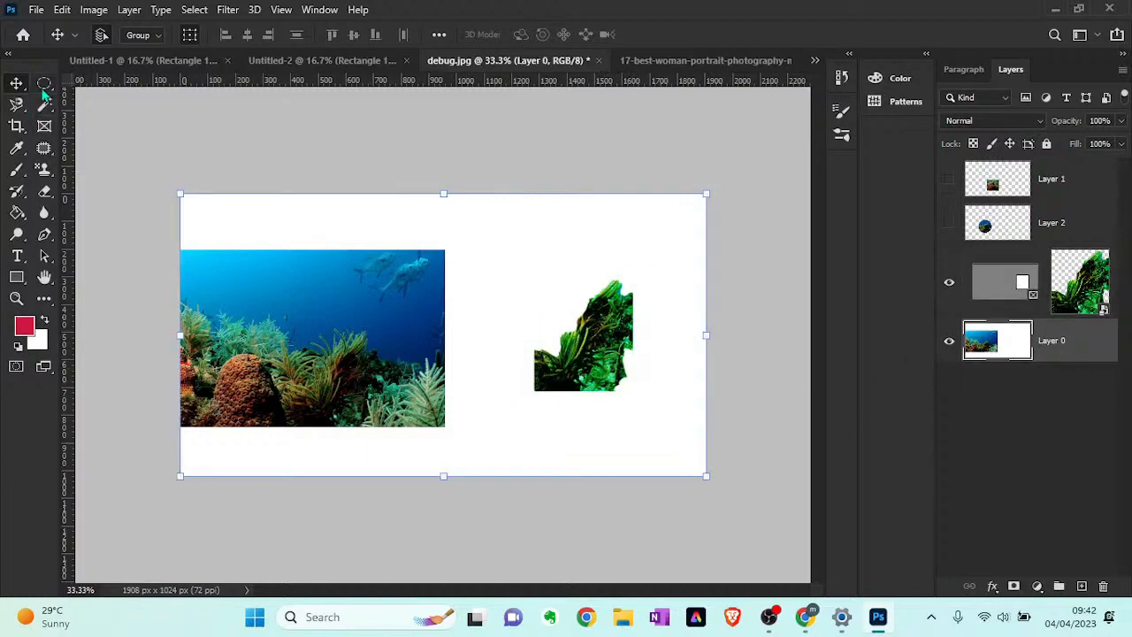
{"action": "left_click", "coordinate": [44, 84]}
{"action": "right_click", "coordinate": [45, 83]}
{"action": "left_click", "coordinate": [100, 85]}
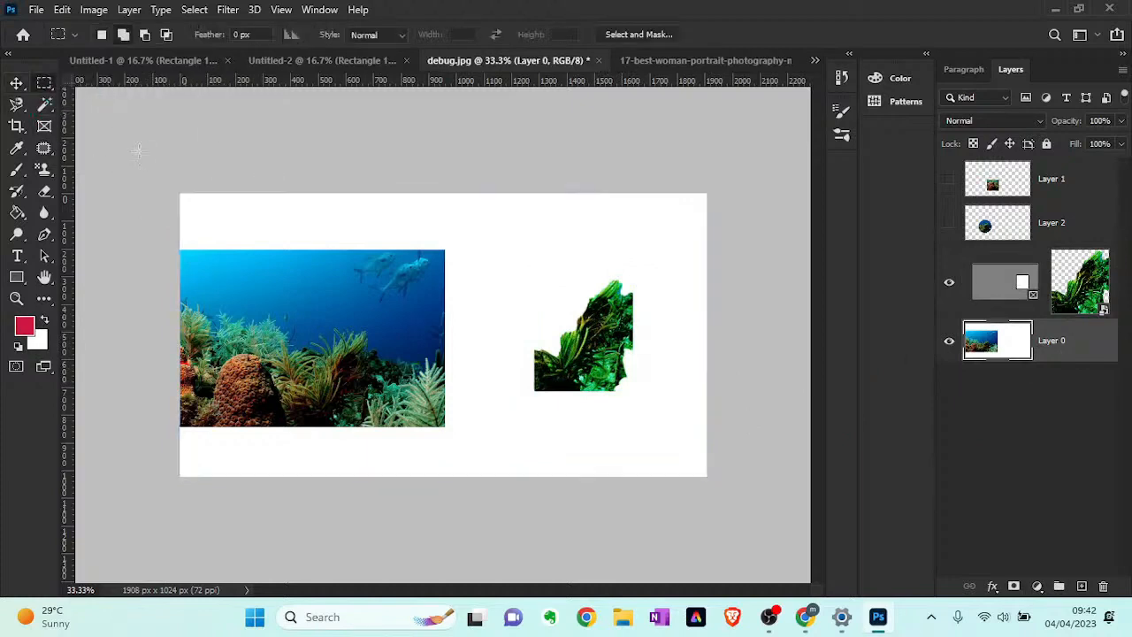
{"action": "left_click_drag", "start_coordinate": [230, 273], "coordinate": [356, 412]}
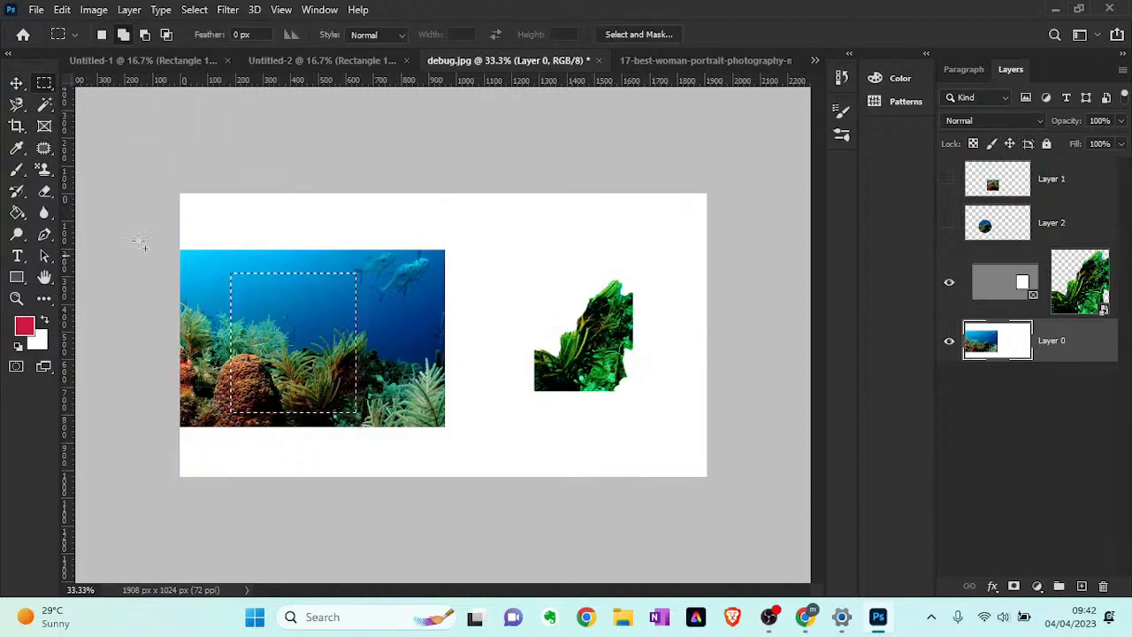
- Move the selected reef section behind the framed coral, and reposition it slightly lower and to the left
{"action": "left_click", "coordinate": [16, 83]}
{"action": "left_click_drag", "start_coordinate": [243, 326], "coordinate": [535, 315]}
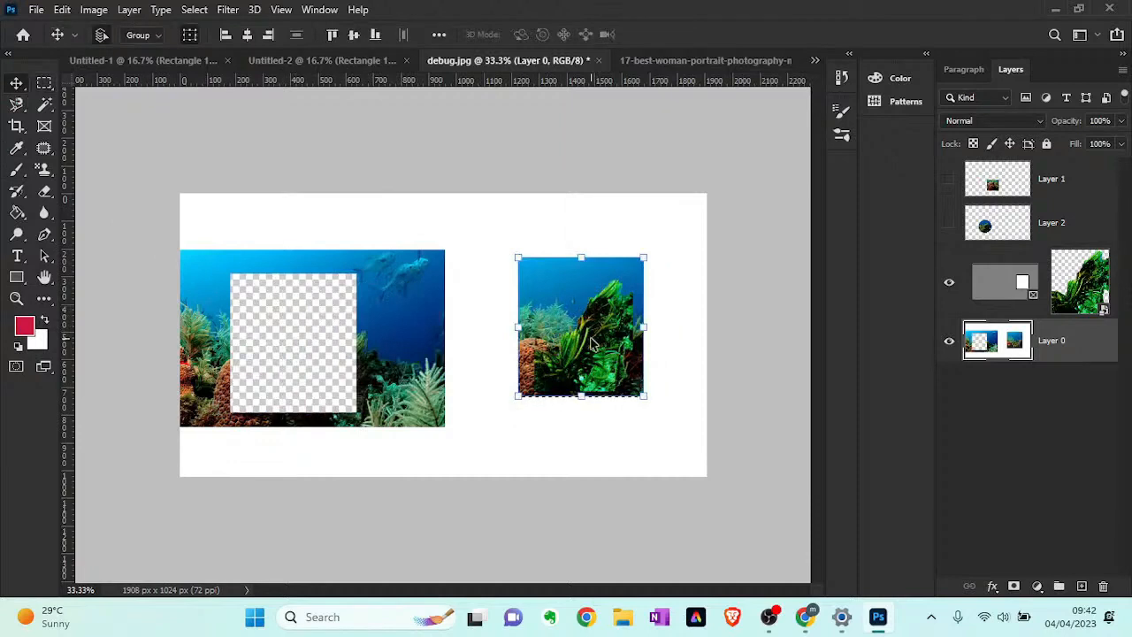
{"action": "left_click_drag", "start_coordinate": [608, 334], "coordinate": [582, 370]}
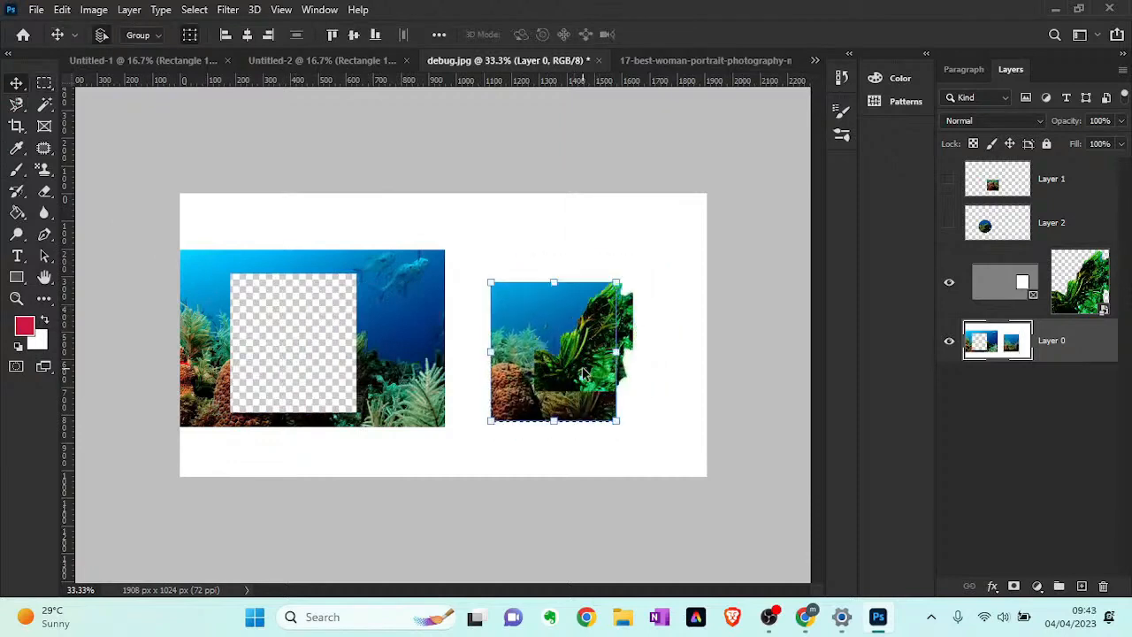
- Undo the reef section moves, the marquee selection, the frame shift and the Background layer conversion
{"action": "key", "text": "ctrl+z"}
{"action": "key", "text": "ctrl+z"}
{"action": "key", "text": "ctrl+z"}
{"action": "key", "text": "ctrl+z"}
{"action": "key", "text": "ctrl+z"}
{"action": "key", "text": "ctrl+z"}
{"action": "key", "text": "ctrl+z"}
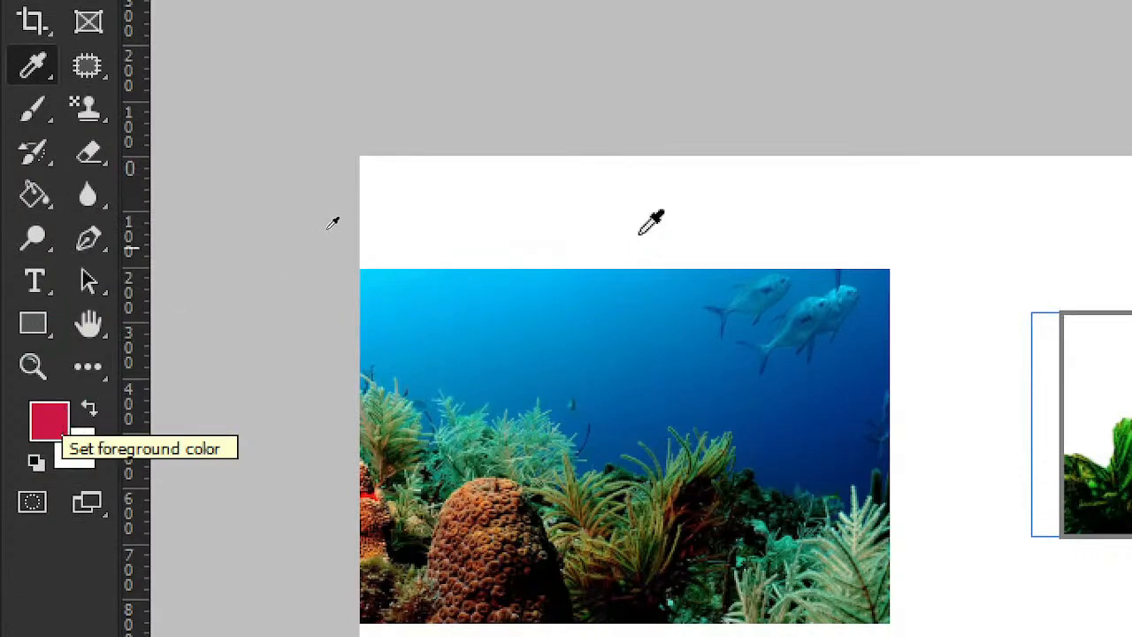
- Sample foreground colours with the Eyedropper from the blue water, brown coral, white canvas and framed green coral
{"action": "left_click", "coordinate": [487, 284]}
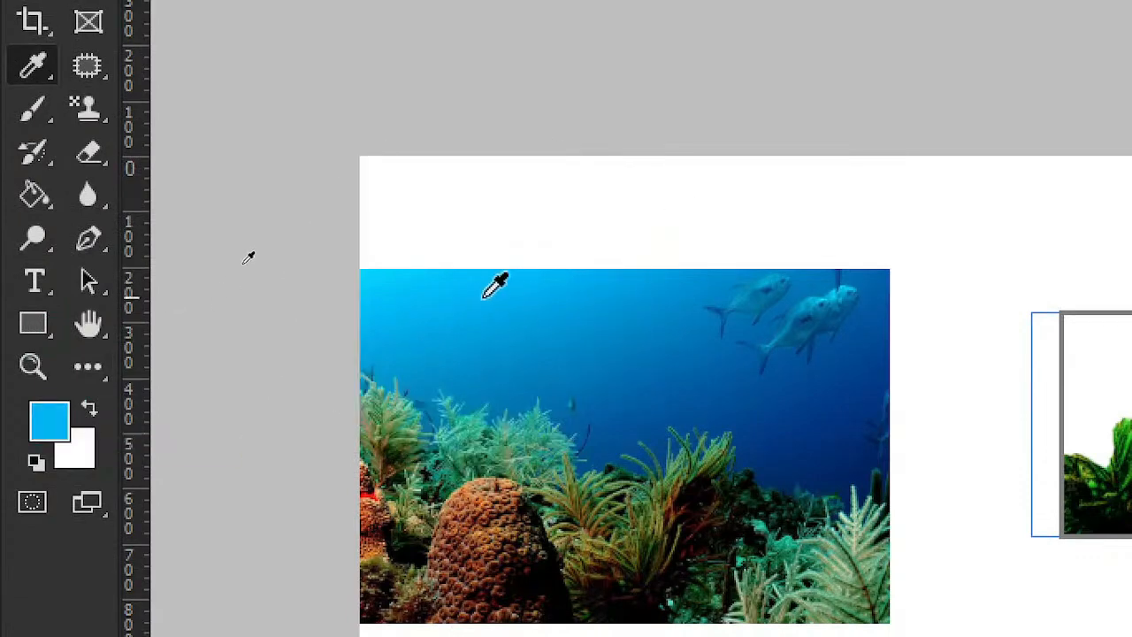
{"action": "left_click", "coordinate": [499, 506]}
{"action": "left_click", "coordinate": [896, 387]}
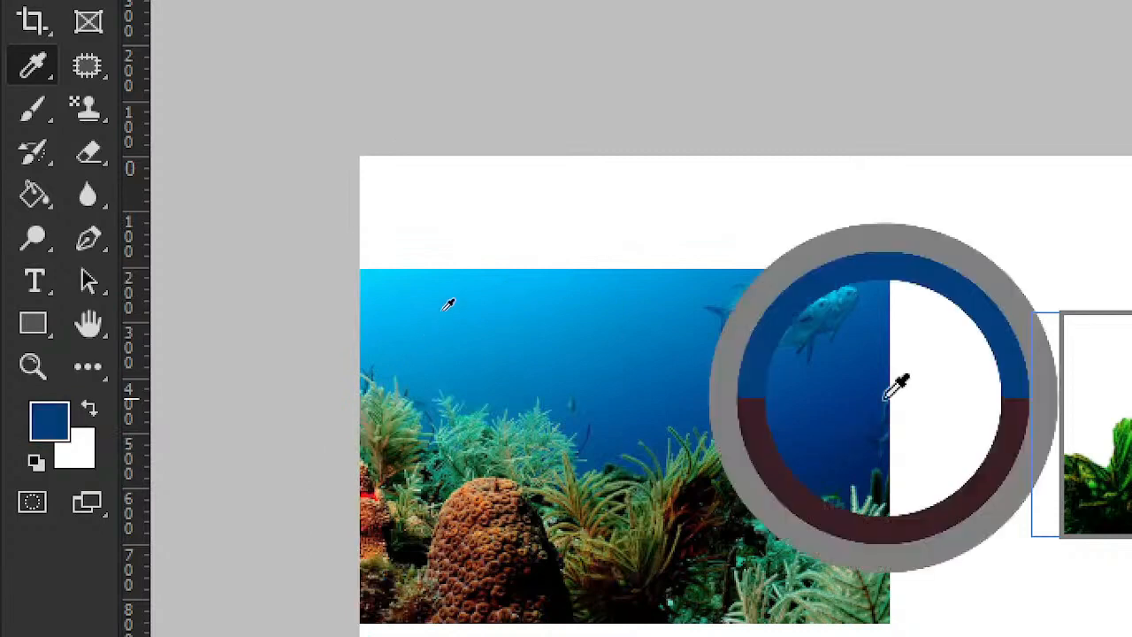
{"action": "left_click", "coordinate": [883, 280]}
{"action": "left_click", "coordinate": [823, 302]}
{"action": "left_click", "coordinate": [707, 286]}
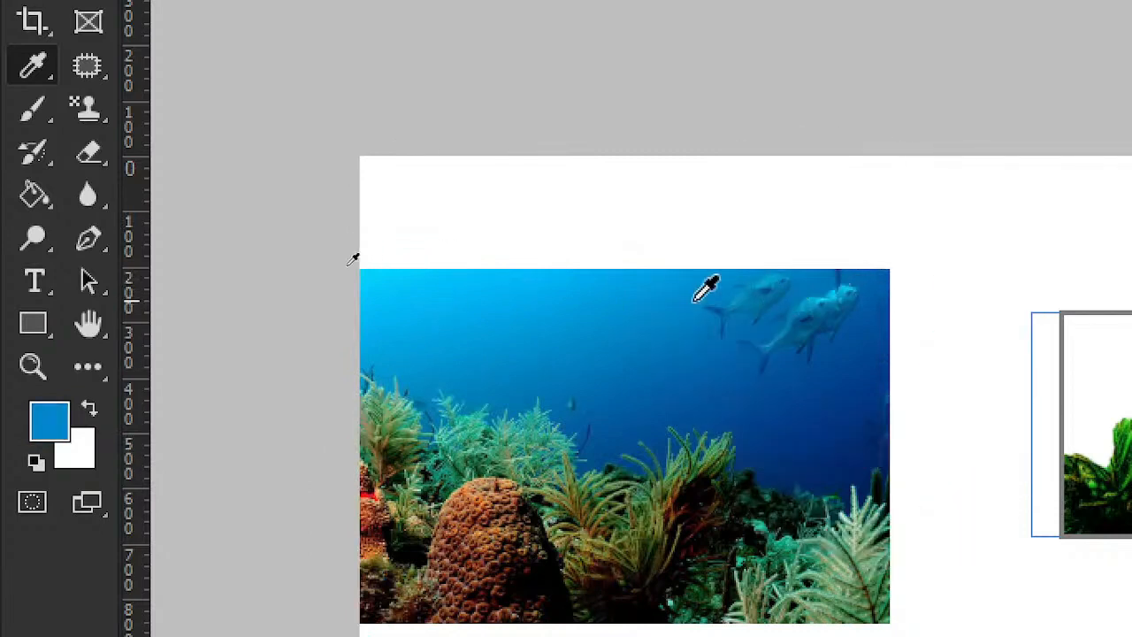
{"action": "left_click", "coordinate": [918, 176]}
{"action": "left_click", "coordinate": [989, 439]}
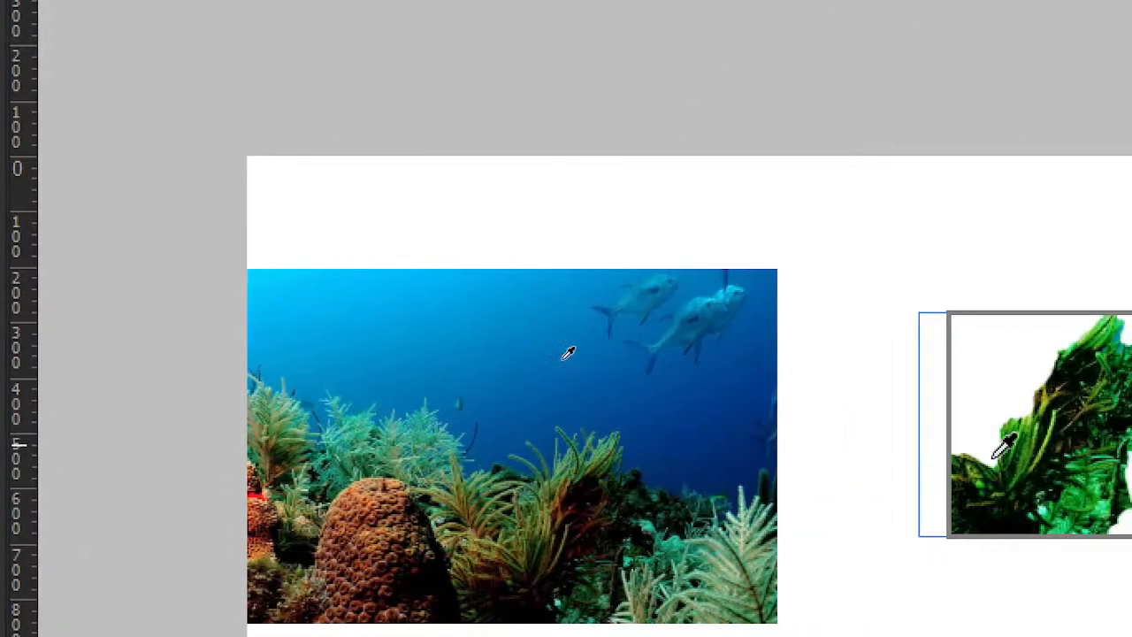
{"action": "left_click", "coordinate": [1043, 487]}
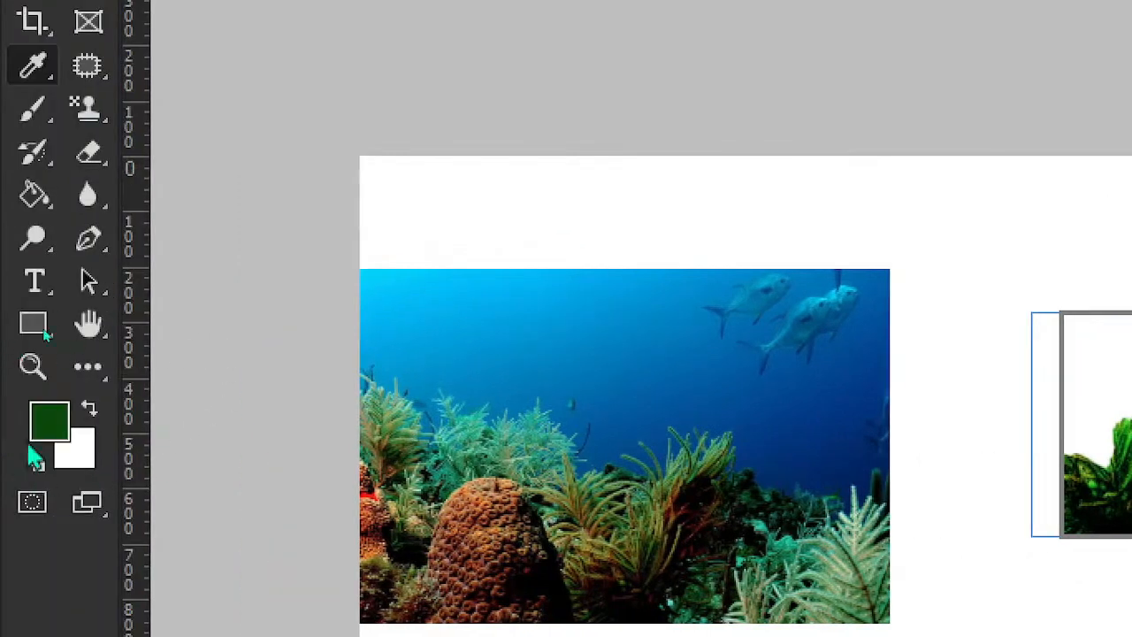
- Sample several blues from the photo's water, finishing with the light blue near its left edge as the foreground colour
{"action": "left_click", "coordinate": [541, 332]}
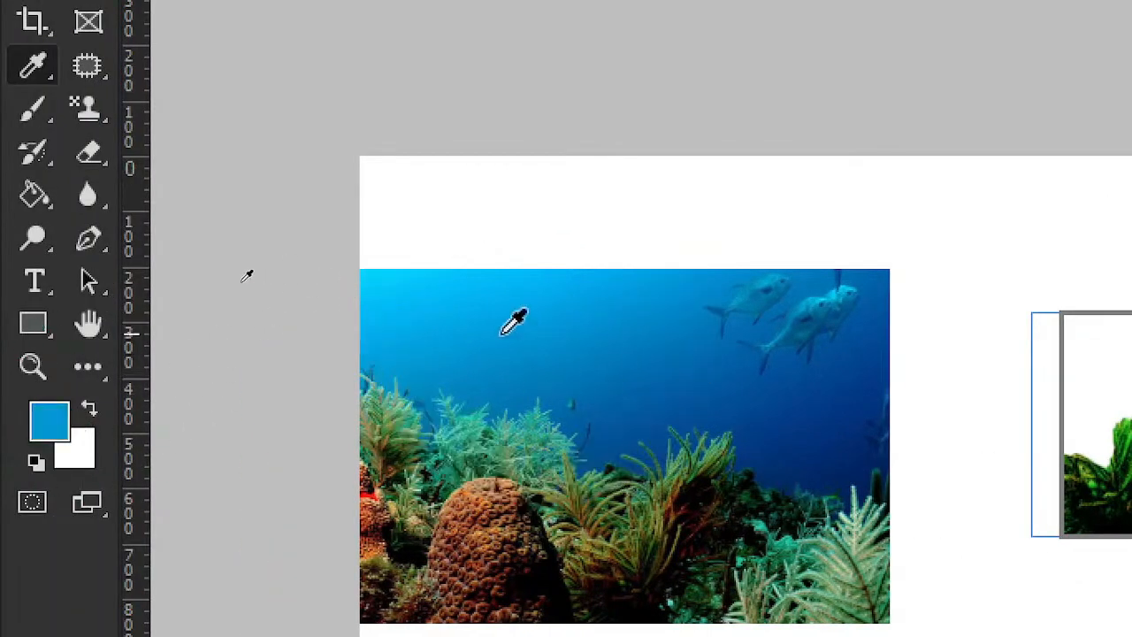
{"action": "left_click", "coordinate": [433, 328]}
{"action": "left_click", "coordinate": [796, 248]}
{"action": "left_click", "coordinate": [799, 350]}
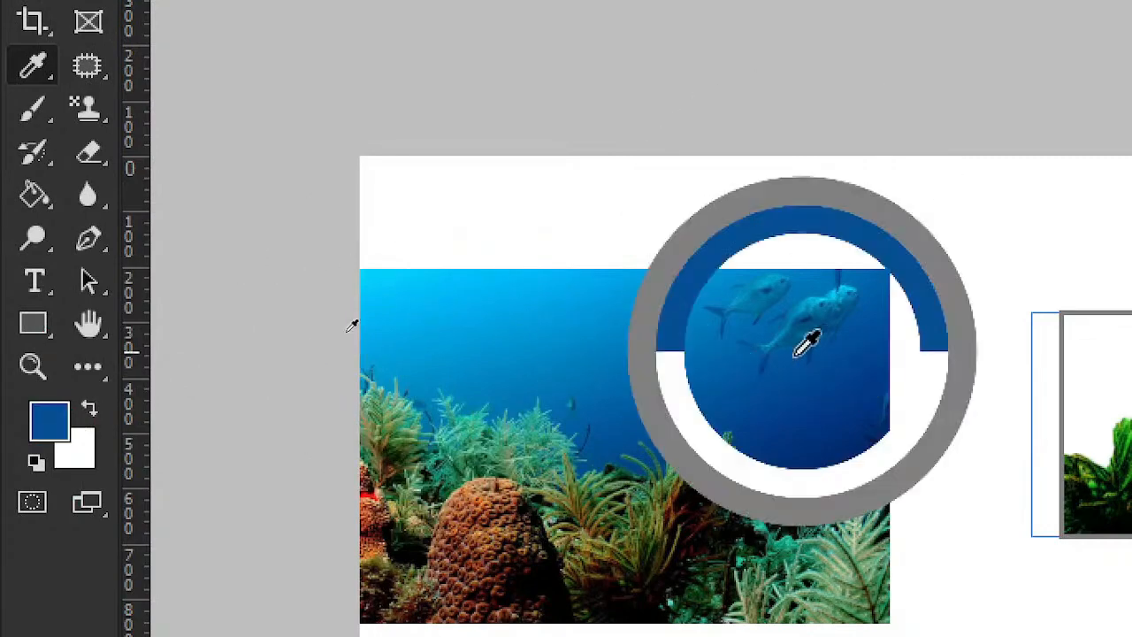
{"action": "left_click", "coordinate": [382, 352]}
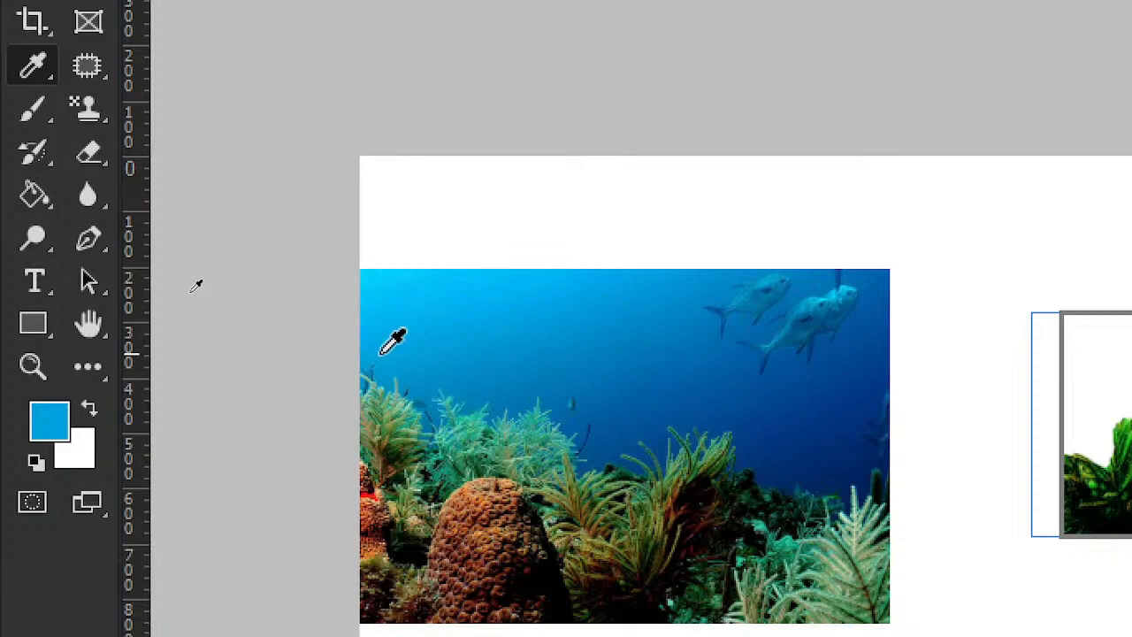
- Show the healing and patch tool variants, and return to the Move tool
{"action": "right_click", "coordinate": [74, 69]}
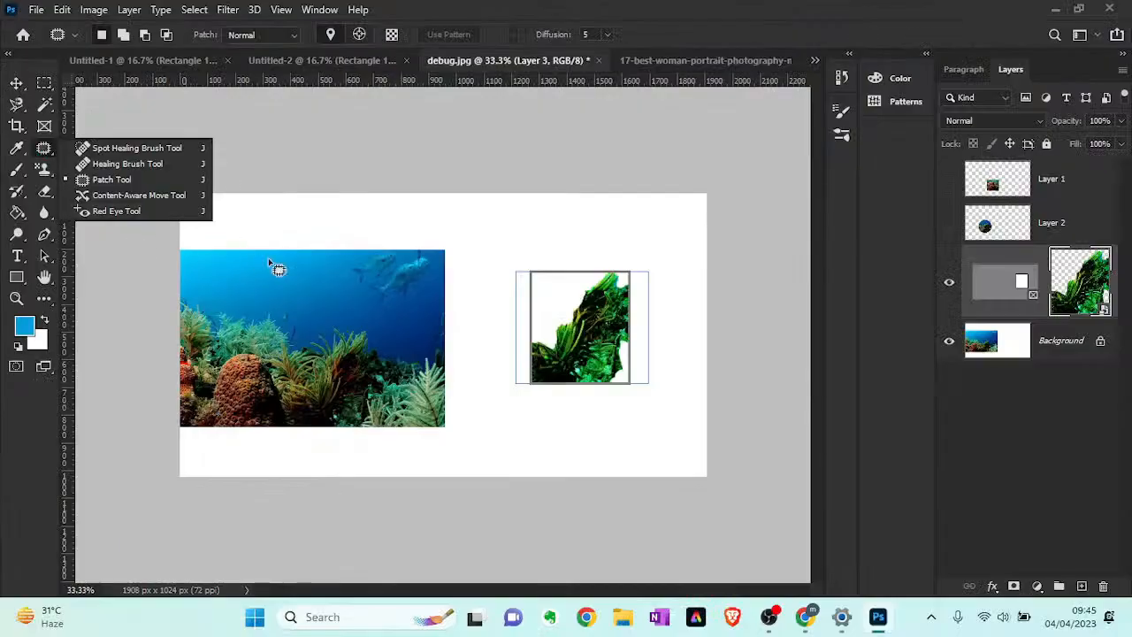
{"action": "left_click", "coordinate": [16, 83]}
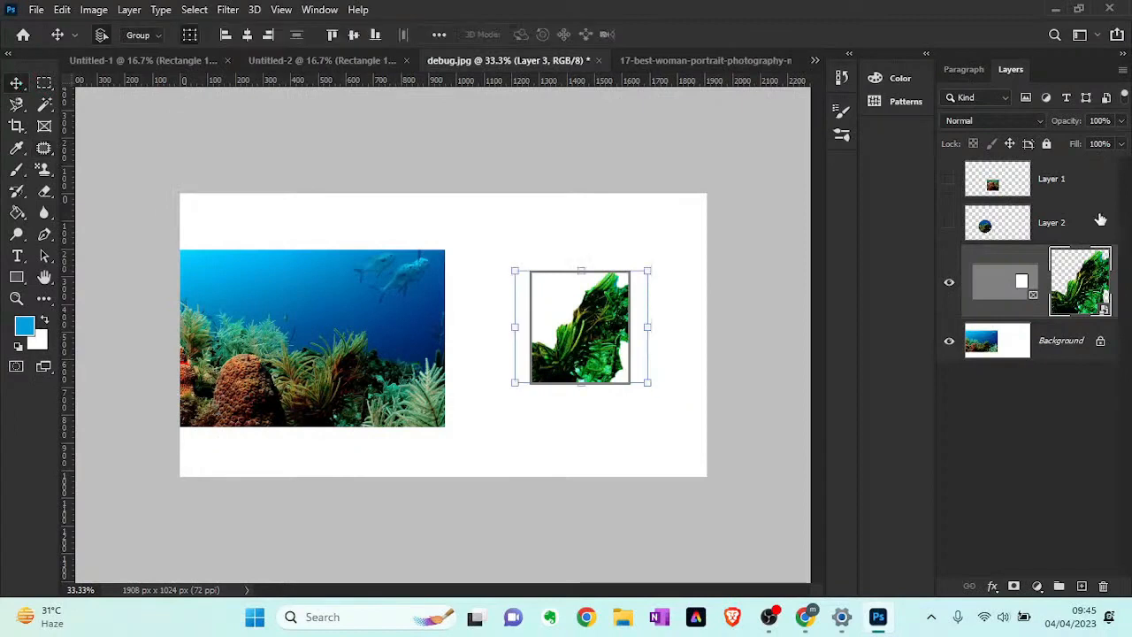
- Hide the framed green coral layer in debug.jpg and clear the layer selection
{"action": "left_click", "coordinate": [949, 283]}
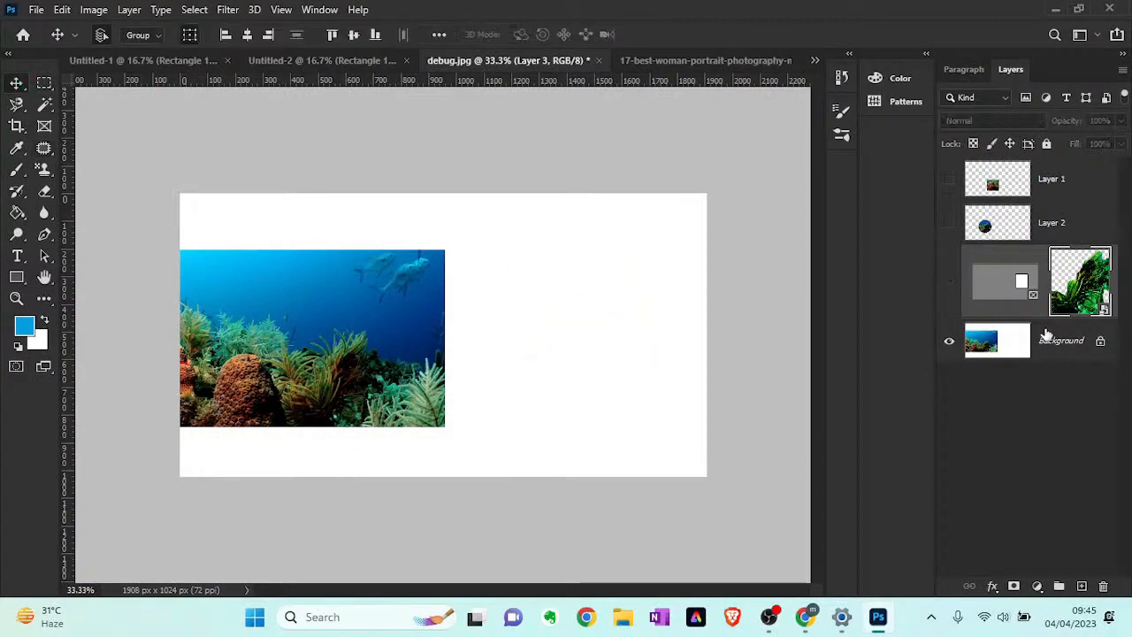
{"action": "left_click", "coordinate": [973, 351]}
{"action": "left_click_drag", "start_coordinate": [394, 367], "coordinate": [448, 370]}
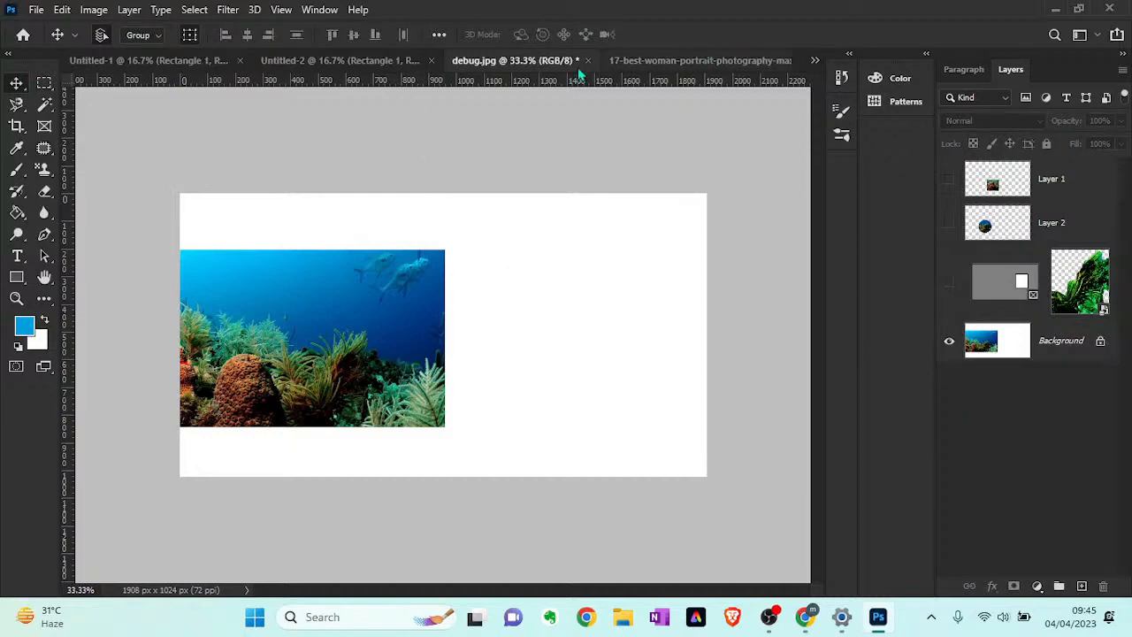
- Close the woman portrait document without saving its changes
{"action": "left_click", "coordinate": [651, 62]}
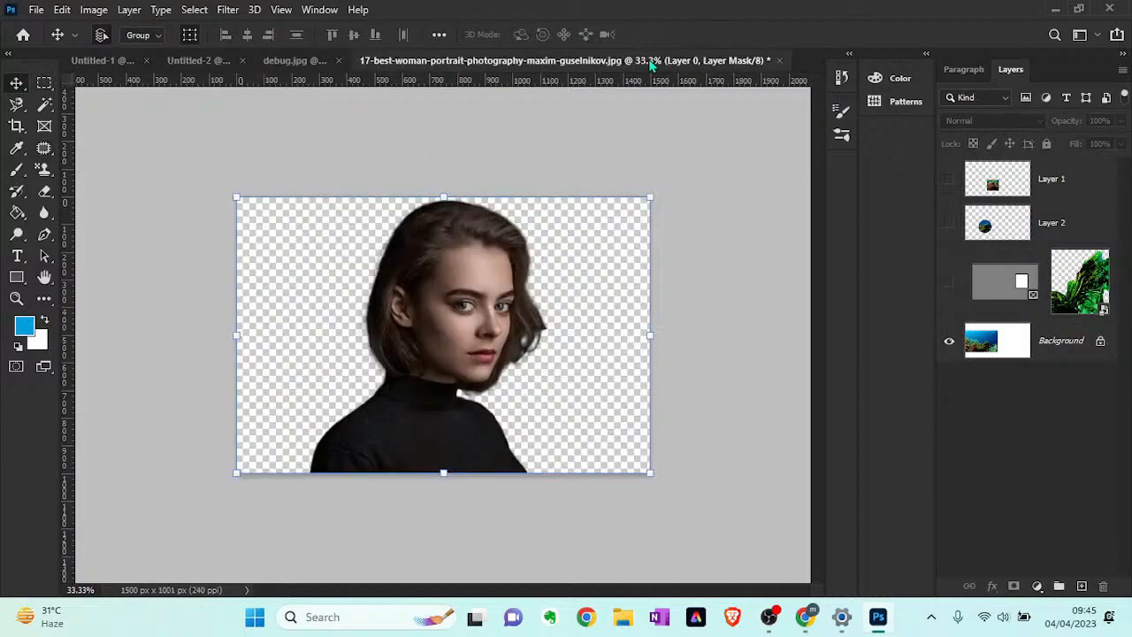
{"action": "left_click", "coordinate": [184, 62]}
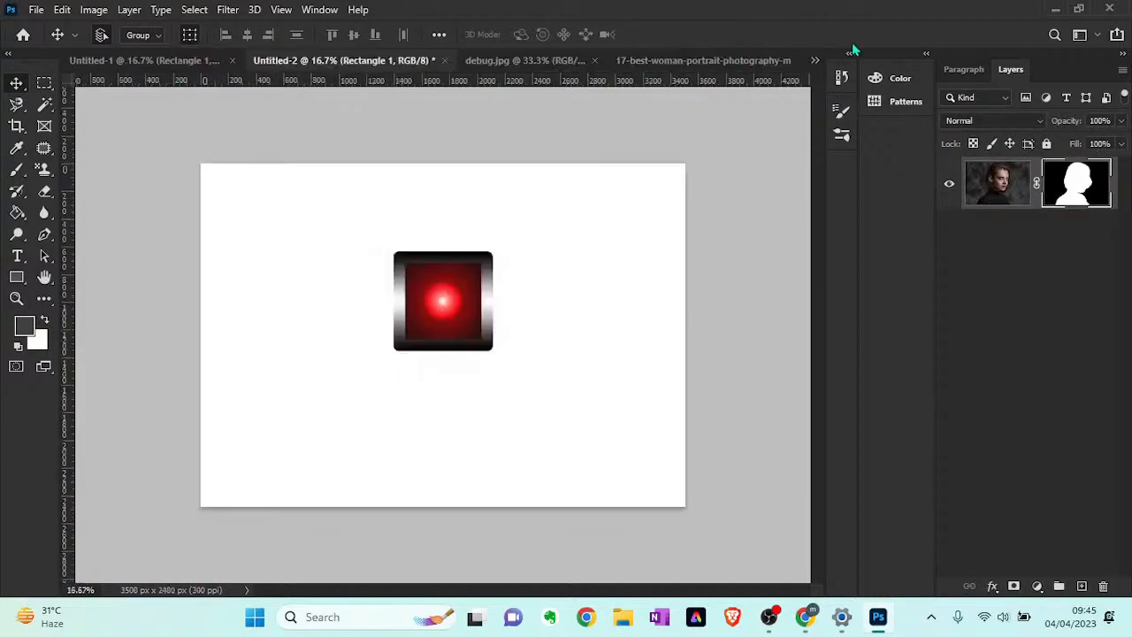
{"action": "left_click", "coordinate": [769, 62]}
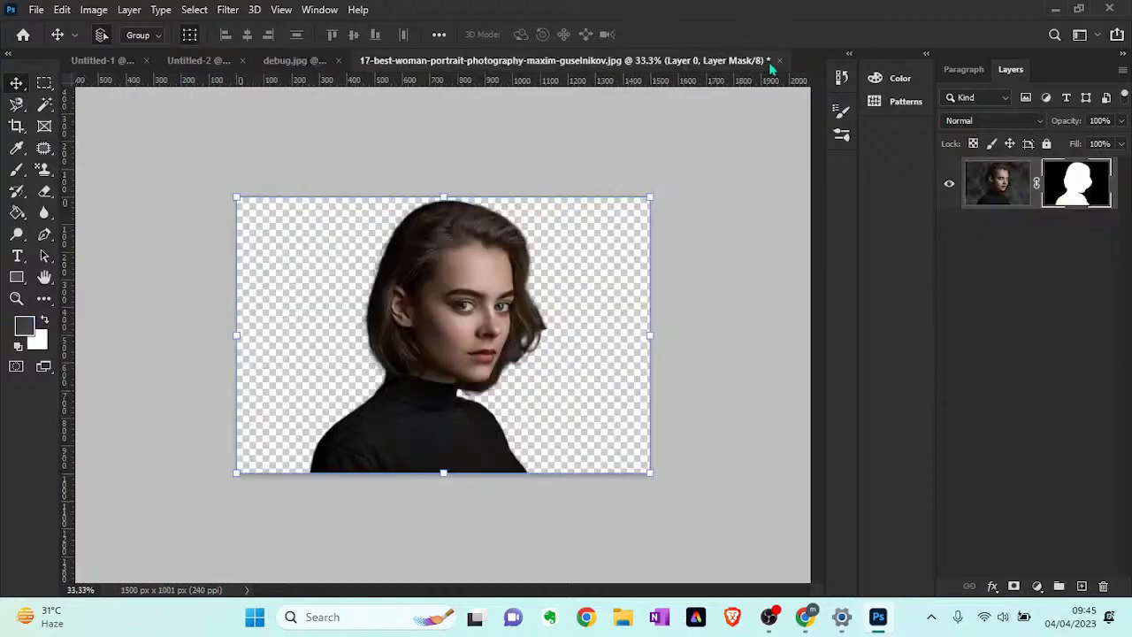
{"action": "left_click", "coordinate": [779, 60]}
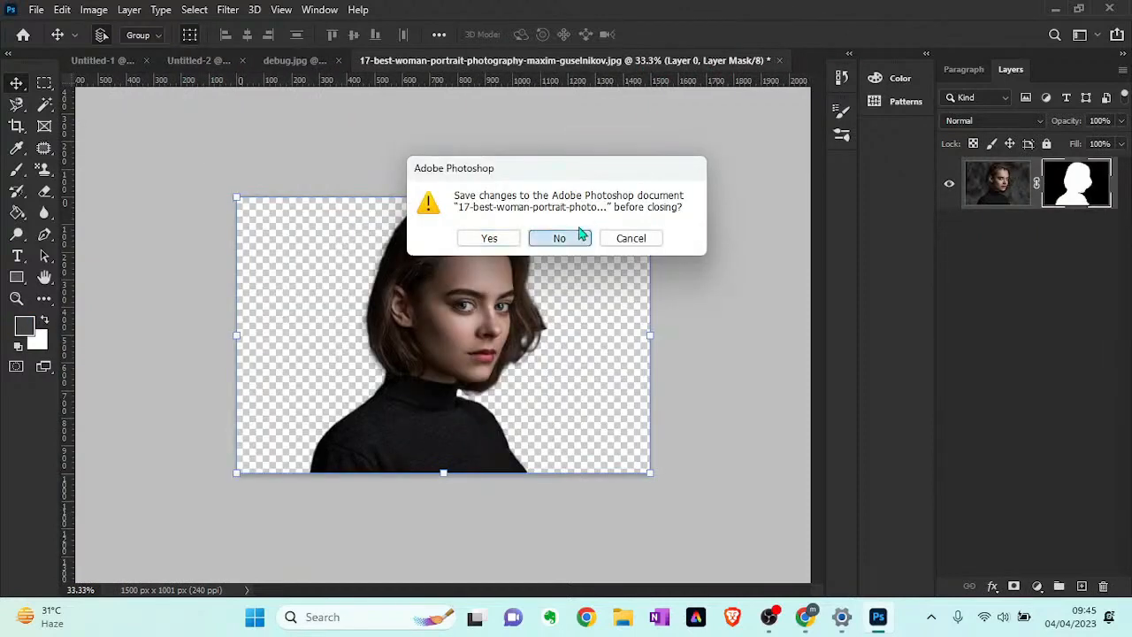
{"action": "left_click", "coordinate": [576, 235]}
- Open the landscape image u9AVLry.jpg from the Pictures folder
{"action": "left_click", "coordinate": [36, 10]}
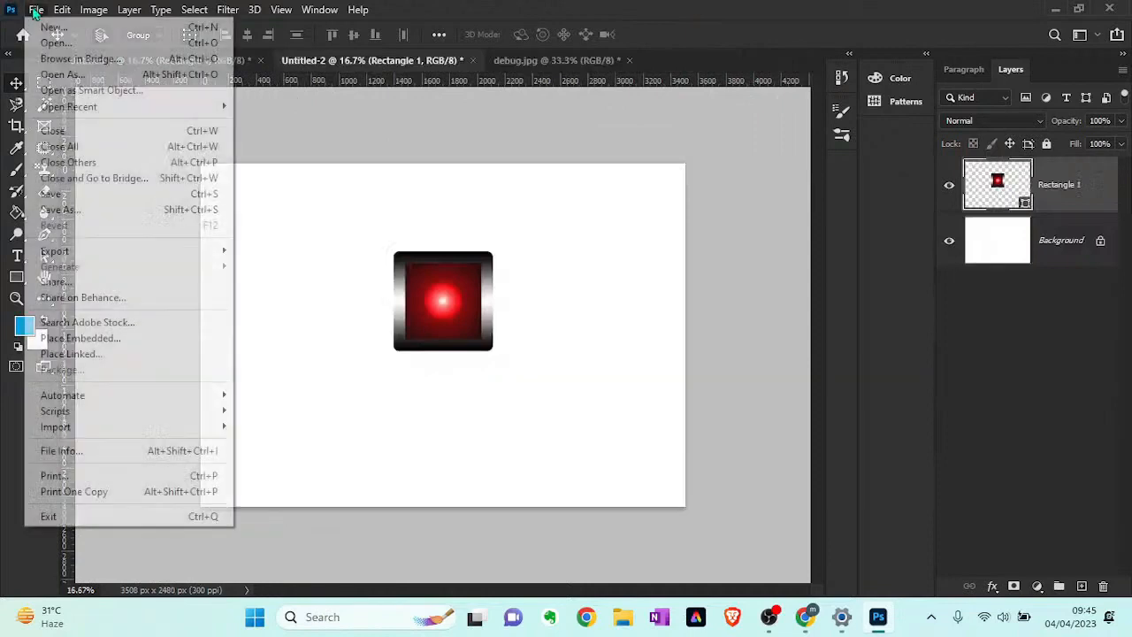
{"action": "left_click", "coordinate": [89, 61]}
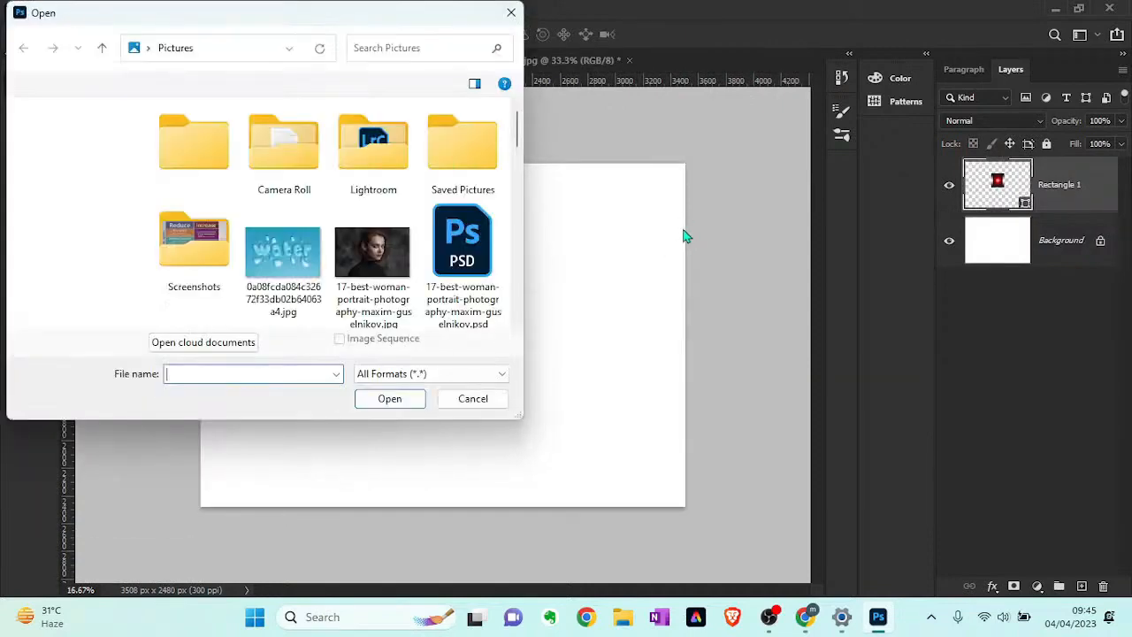
{"action": "scroll", "coordinate": [460, 280], "scroll_direction": "down", "scroll_amount": 3}
{"action": "scroll", "coordinate": [460, 280], "scroll_direction": "down", "scroll_amount": 4}
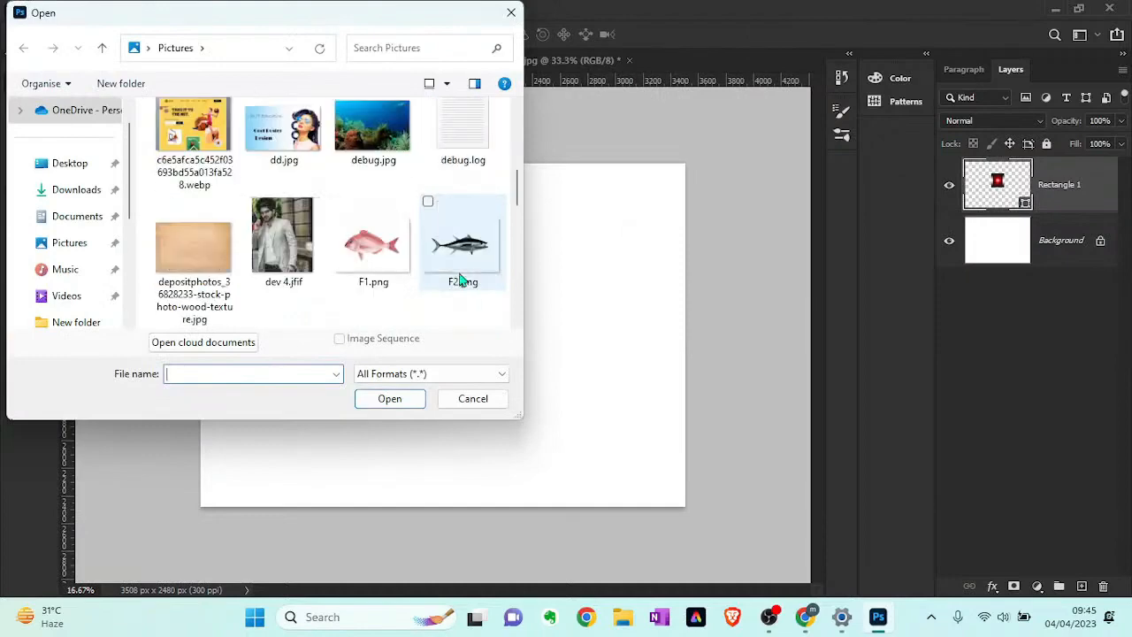
{"action": "scroll", "coordinate": [460, 280], "scroll_direction": "down", "scroll_amount": 2}
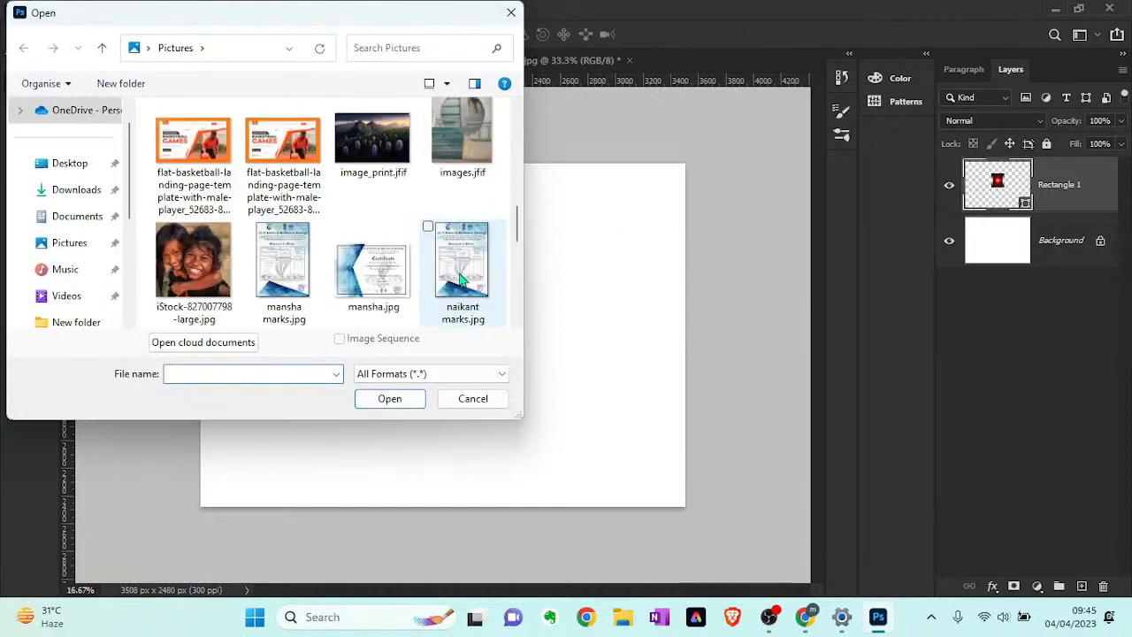
{"action": "scroll", "coordinate": [460, 279], "scroll_direction": "down", "scroll_amount": 2}
{"action": "scroll", "coordinate": [460, 280], "scroll_direction": "down", "scroll_amount": 2}
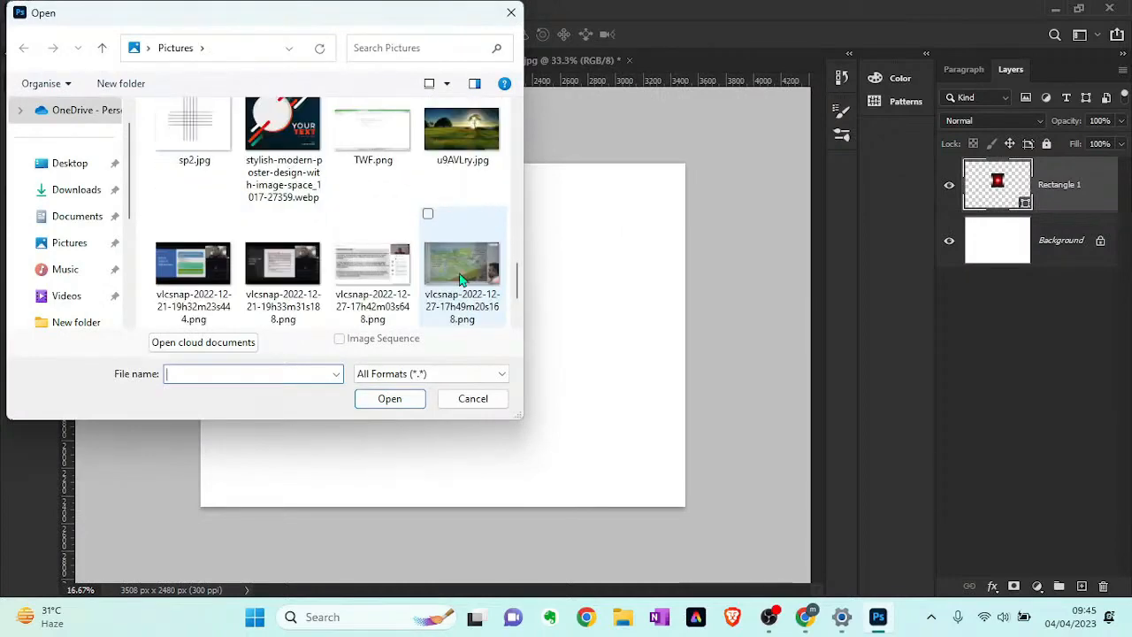
{"action": "scroll", "coordinate": [478, 177], "scroll_direction": "down", "scroll_amount": 2}
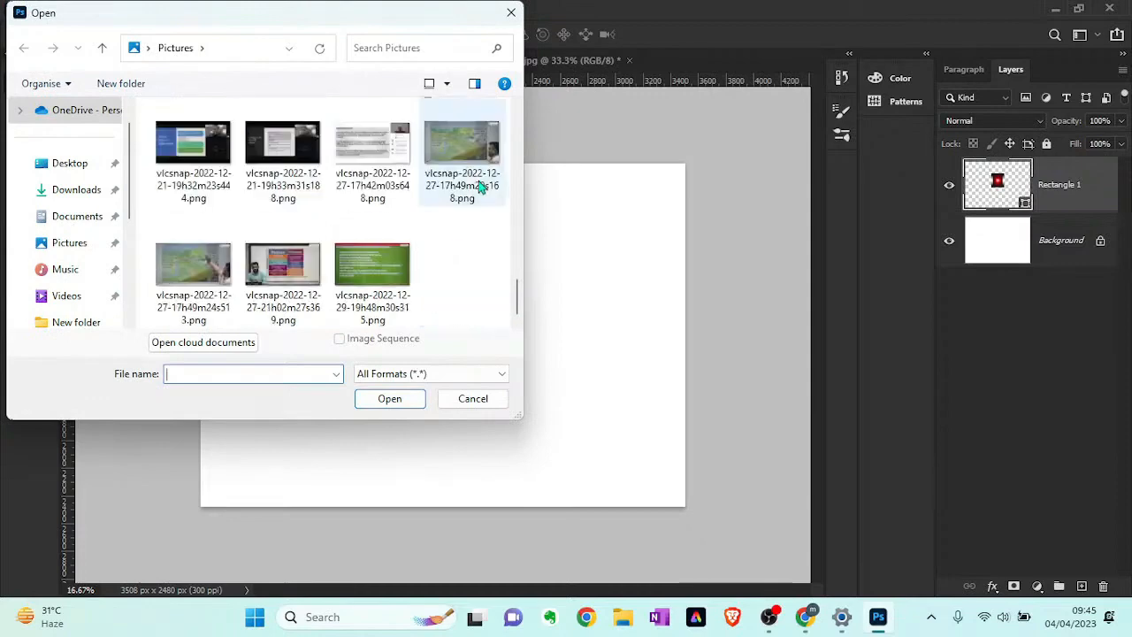
{"action": "scroll", "coordinate": [481, 188], "scroll_direction": "up", "scroll_amount": 4}
{"action": "left_click", "coordinate": [468, 265]}
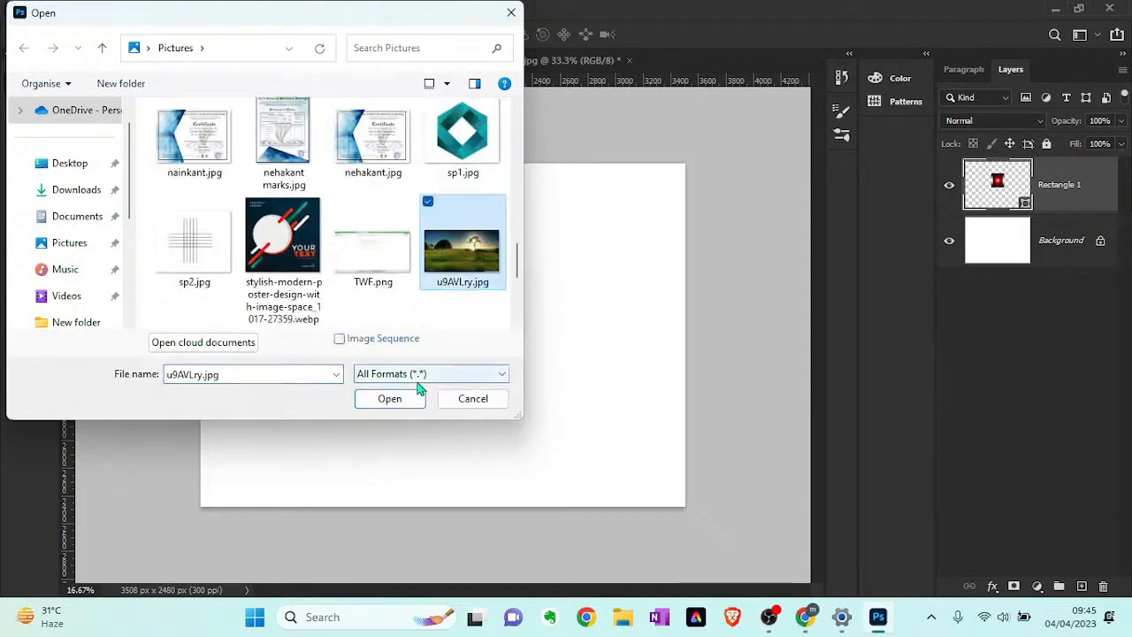
{"action": "left_click", "coordinate": [390, 399]}
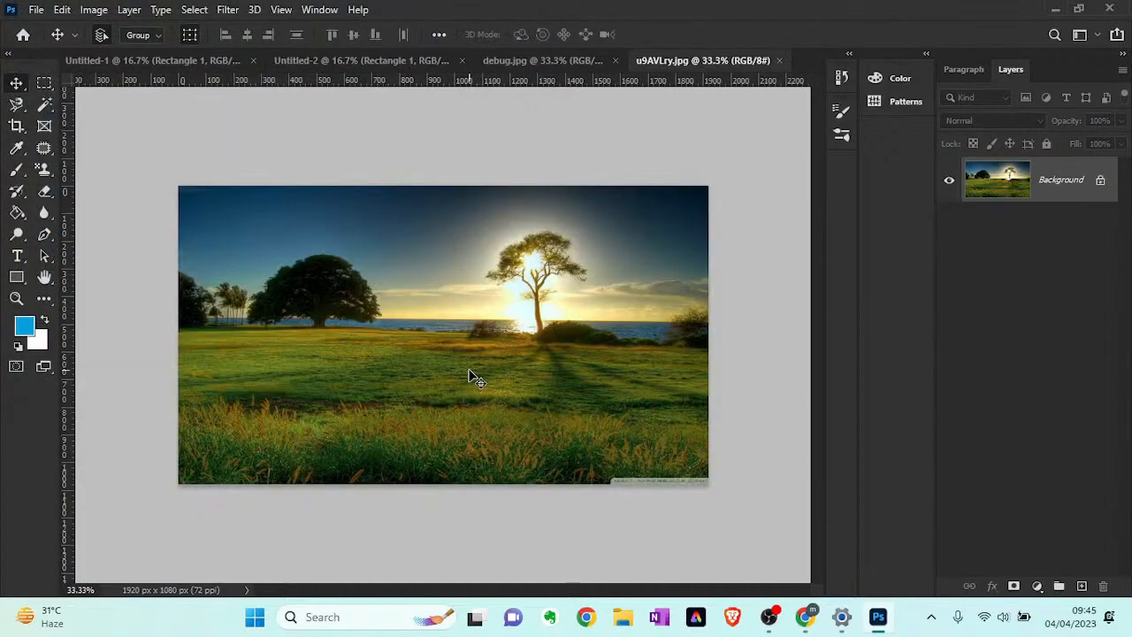
- Draw a freehand Lasso selection around an oval patch of grass in the middle of the field
{"action": "key", "text": "z"}
{"action": "left_click", "coordinate": [470, 373]}
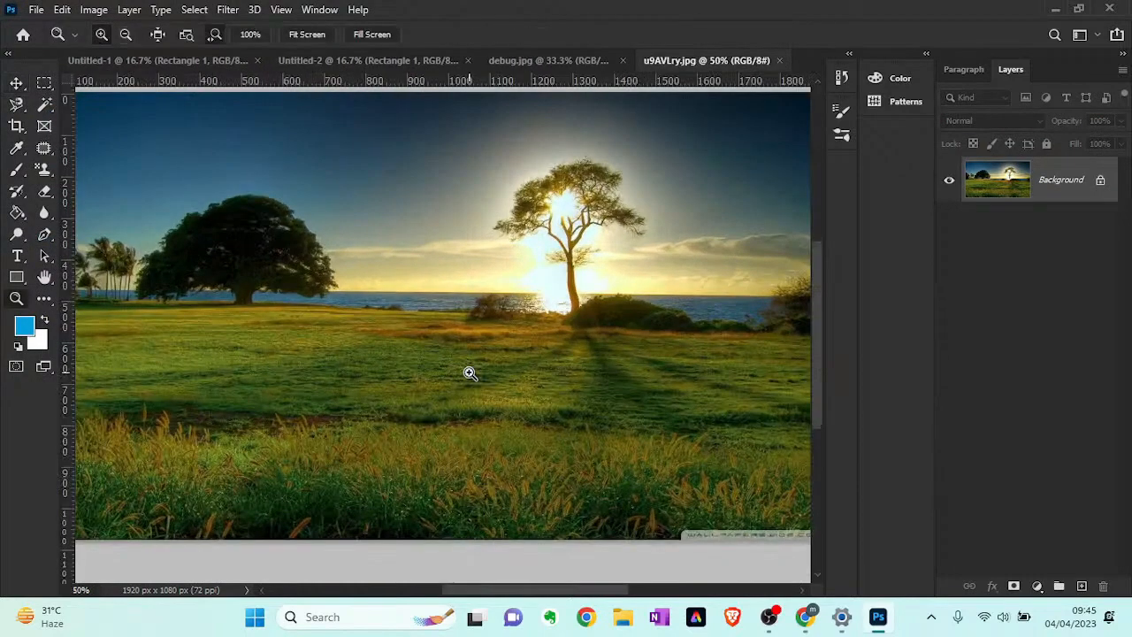
{"action": "left_click", "coordinate": [12, 104]}
{"action": "left_click", "coordinate": [71, 104]}
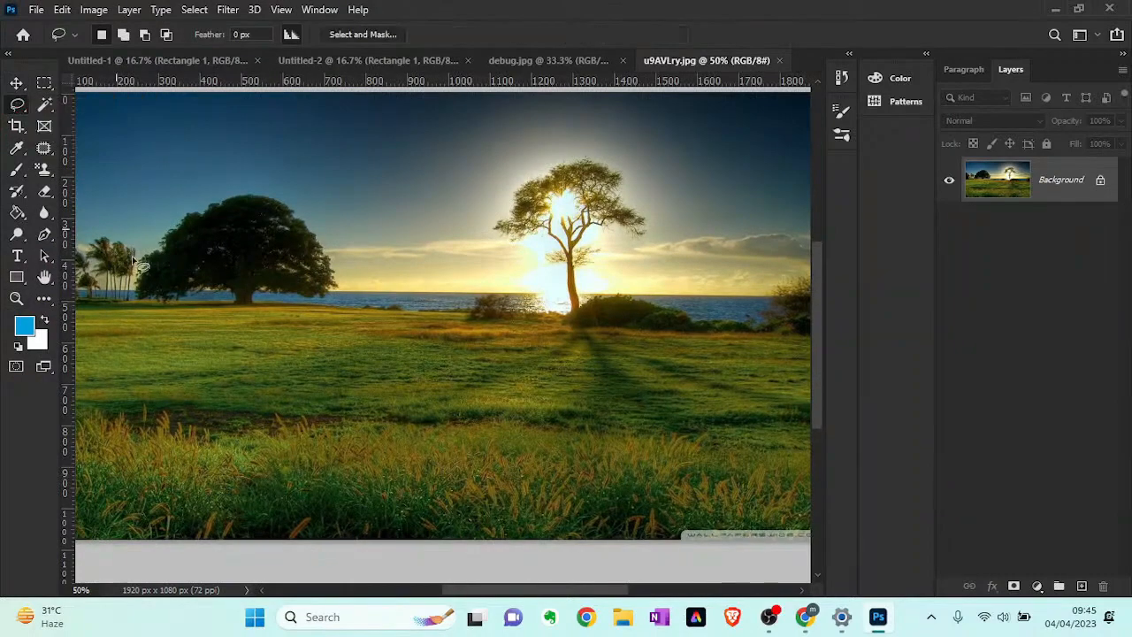
{"action": "mouse_move", "coordinate": [315, 363]}
{"action": "left_mouse_down"}
{"action": "mouse_move", "coordinate": [324, 406]}
{"action": "mouse_move", "coordinate": [454, 481]}
{"action": "mouse_move", "coordinate": [524, 430]}
{"action": "mouse_move", "coordinate": [490, 382]}
{"action": "mouse_move", "coordinate": [403, 347]}
{"action": "mouse_move", "coordinate": [345, 346]}
{"action": "mouse_move", "coordinate": [297, 373]}
{"action": "left_mouse_up"}
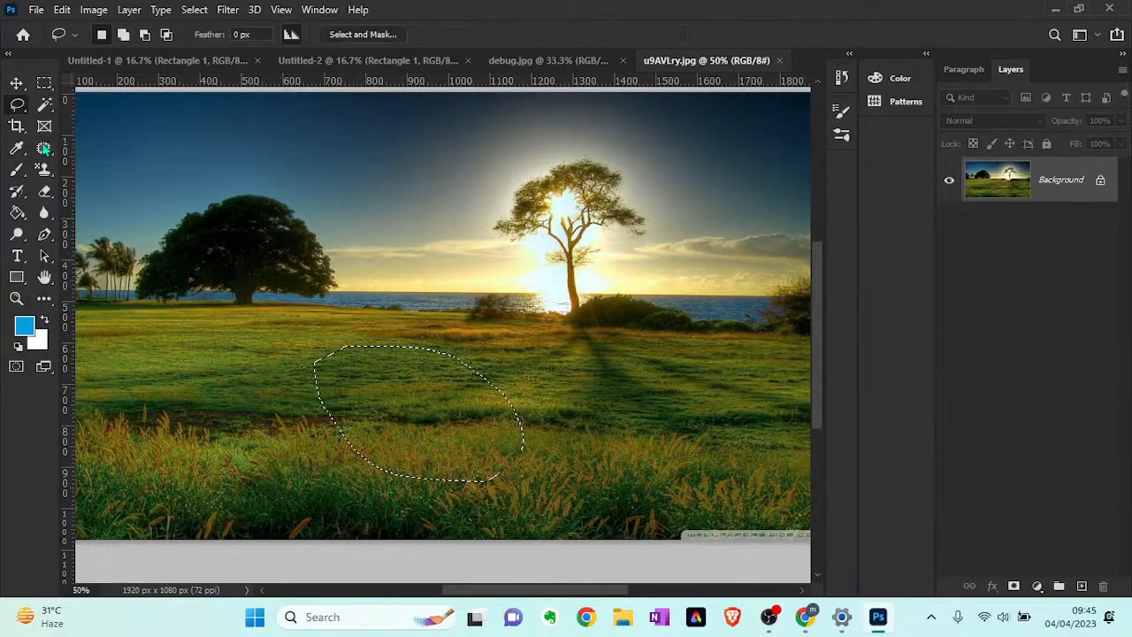
- Nudge the selected grass patch slightly to leave a thin curved white gap, and deselect it
{"action": "left_click", "coordinate": [16, 83]}
{"action": "left_click_drag", "start_coordinate": [358, 400], "coordinate": [364, 398]}
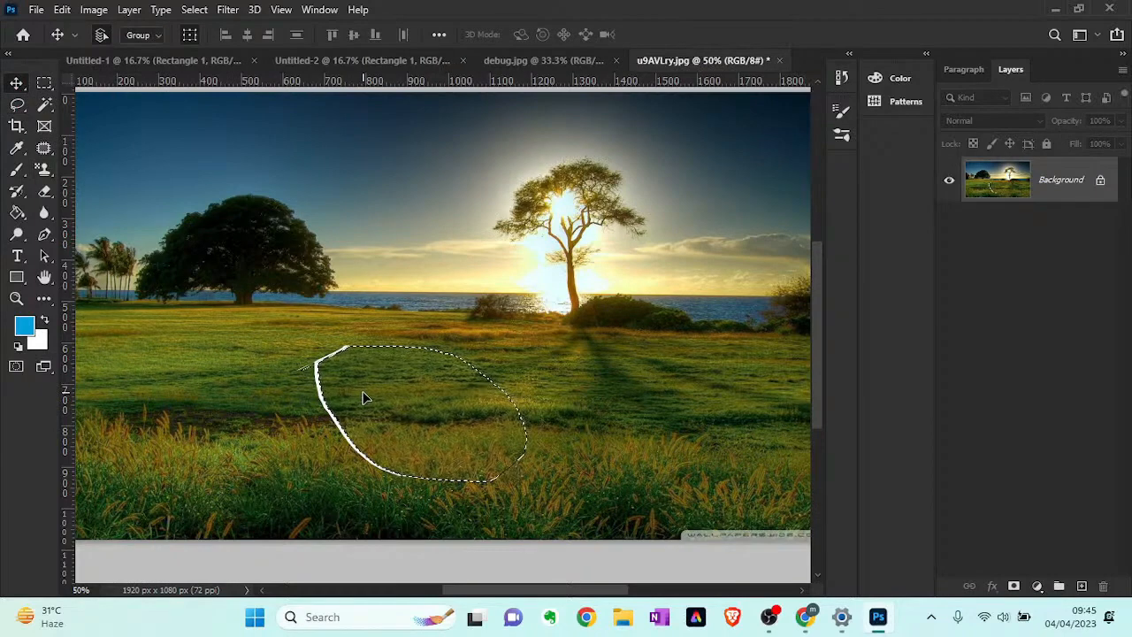
{"action": "key", "text": "ctrl+z"}
{"action": "key", "text": "ctrl+d"}
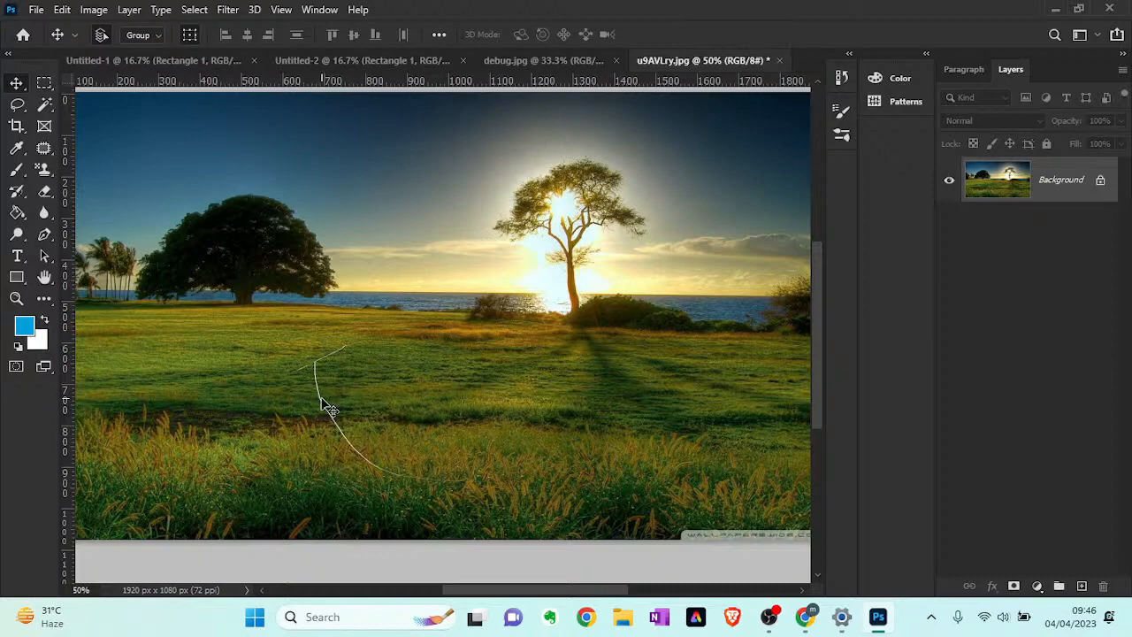
- Paint over the curved white line in the grass with the Spot Healing Brush at size 25
{"action": "left_click", "coordinate": [46, 149]}
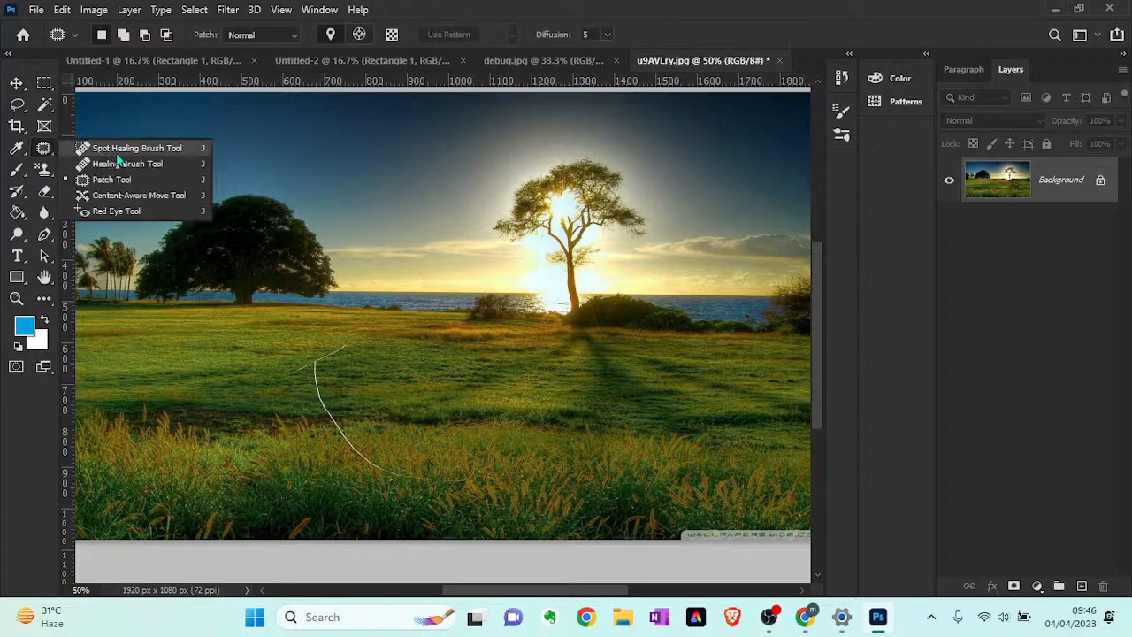
{"action": "left_click", "coordinate": [118, 154]}
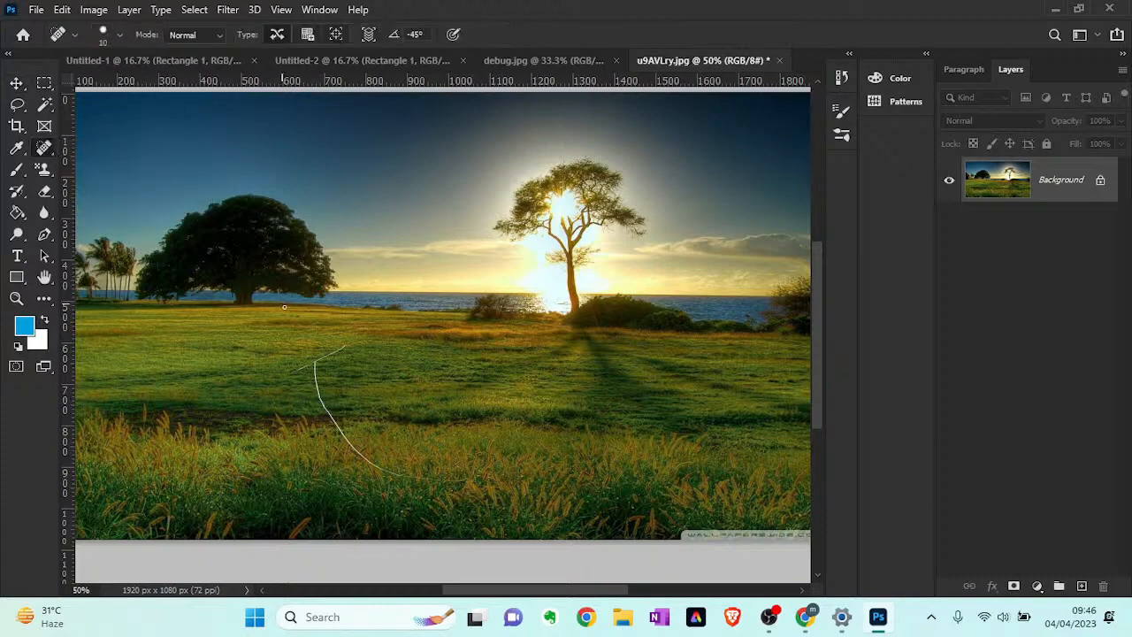
{"action": "key", "text": "bracketright"}
{"action": "key", "text": "bracketright"}
{"action": "key", "text": "bracketright"}
{"action": "mouse_move", "coordinate": [350, 346]}
{"action": "left_mouse_down"}
{"action": "mouse_move", "coordinate": [316, 356]}
{"action": "mouse_move", "coordinate": [344, 348]}
{"action": "left_mouse_up"}
{"action": "mouse_move", "coordinate": [344, 346]}
{"action": "left_mouse_down"}
{"action": "mouse_move", "coordinate": [292, 368]}
{"action": "mouse_move", "coordinate": [321, 361]}
{"action": "left_mouse_up"}
{"action": "mouse_move", "coordinate": [323, 358]}
{"action": "left_mouse_down"}
{"action": "mouse_move", "coordinate": [294, 374]}
{"action": "mouse_move", "coordinate": [307, 372]}
{"action": "mouse_move", "coordinate": [315, 405]}
{"action": "mouse_move", "coordinate": [330, 423]}
{"action": "mouse_move", "coordinate": [326, 401]}
{"action": "mouse_move", "coordinate": [365, 457]}
{"action": "mouse_move", "coordinate": [335, 427]}
{"action": "left_mouse_up"}
{"action": "mouse_move", "coordinate": [376, 462]}
{"action": "left_mouse_down"}
{"action": "mouse_move", "coordinate": [418, 472]}
{"action": "mouse_move", "coordinate": [384, 465]}
{"action": "left_mouse_up"}
{"action": "left_click_drag", "start_coordinate": [363, 458], "coordinate": [416, 475]}
{"action": "left_click_drag", "start_coordinate": [400, 473], "coordinate": [469, 482]}
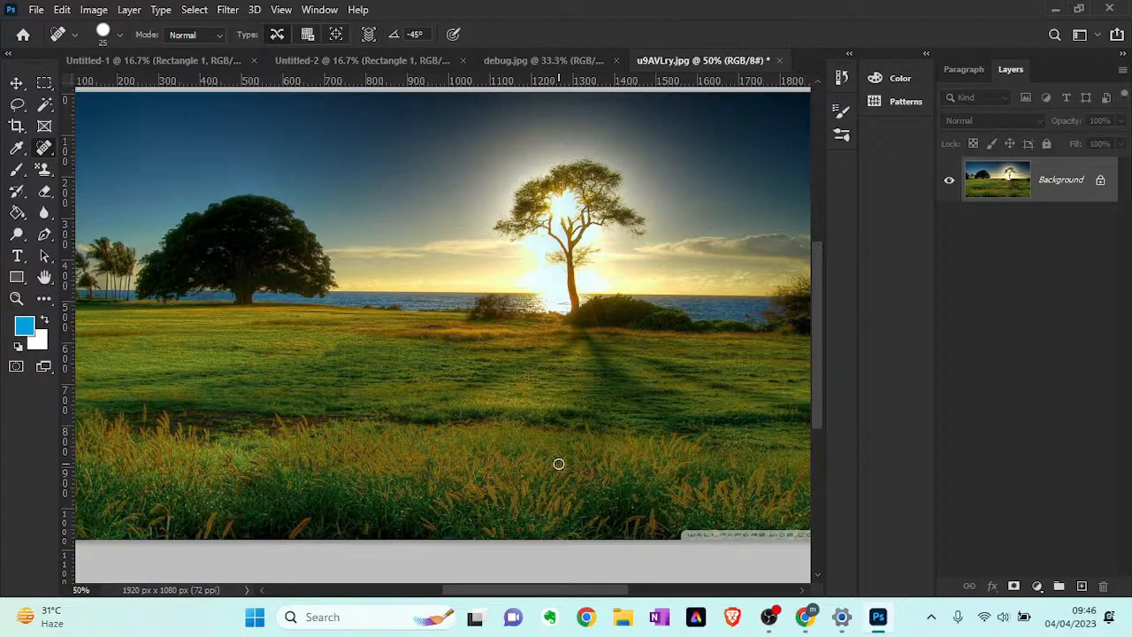
- Sample the sunlit tree with the Healing Brush and add a new empty layer above the Background
{"action": "right_click", "coordinate": [48, 151]}
{"action": "left_click", "coordinate": [91, 163]}
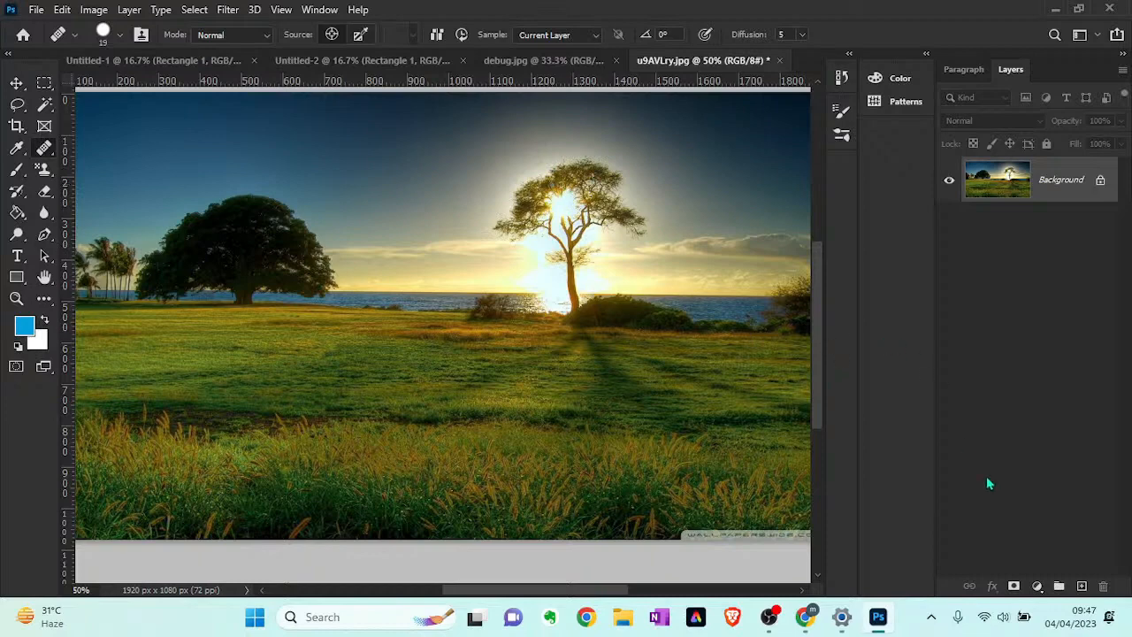
{"action": "left_click", "coordinate": [1082, 586]}
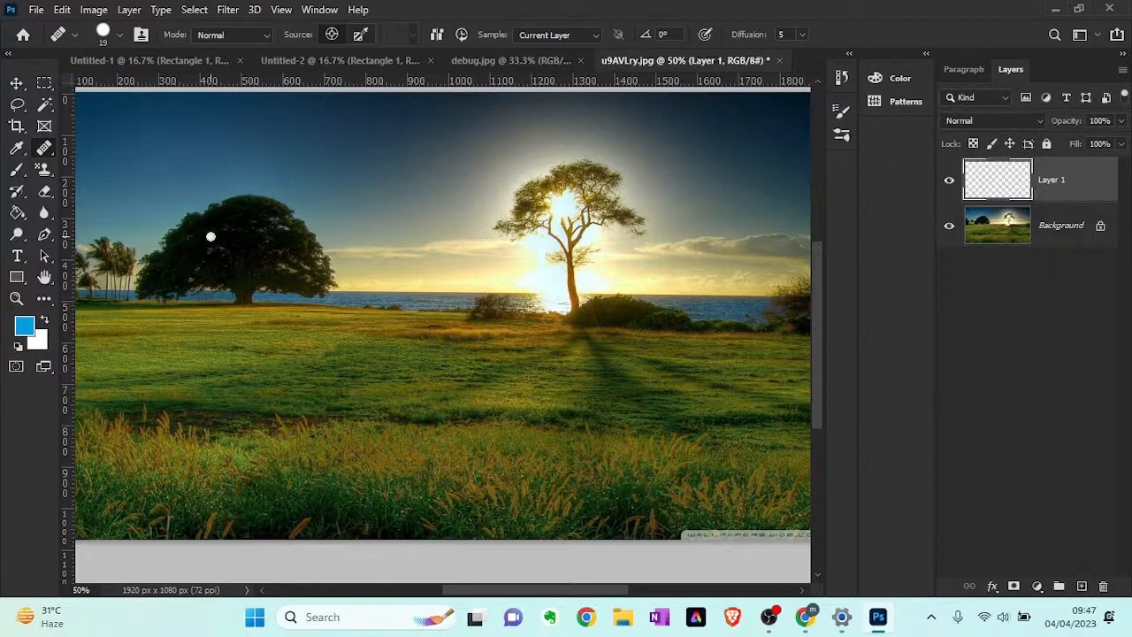
- Enlarge the Healing Brush to 200 and paint the sampled sunlit tree and sky over the dark tree and its surroundings
{"action": "key", "text": "bracketright"}
{"action": "key", "text": "bracketright"}
{"action": "key", "text": "bracketright"}
{"action": "key", "text": "bracketright"}
{"action": "key", "text": "bracketright"}
{"action": "key", "text": "bracketright"}
{"action": "key", "text": "bracketright"}
{"action": "key", "text": "bracketright"}
{"action": "key", "text": "bracketright"}
{"action": "key", "text": "bracketright"}
{"action": "key", "text": "bracketright"}
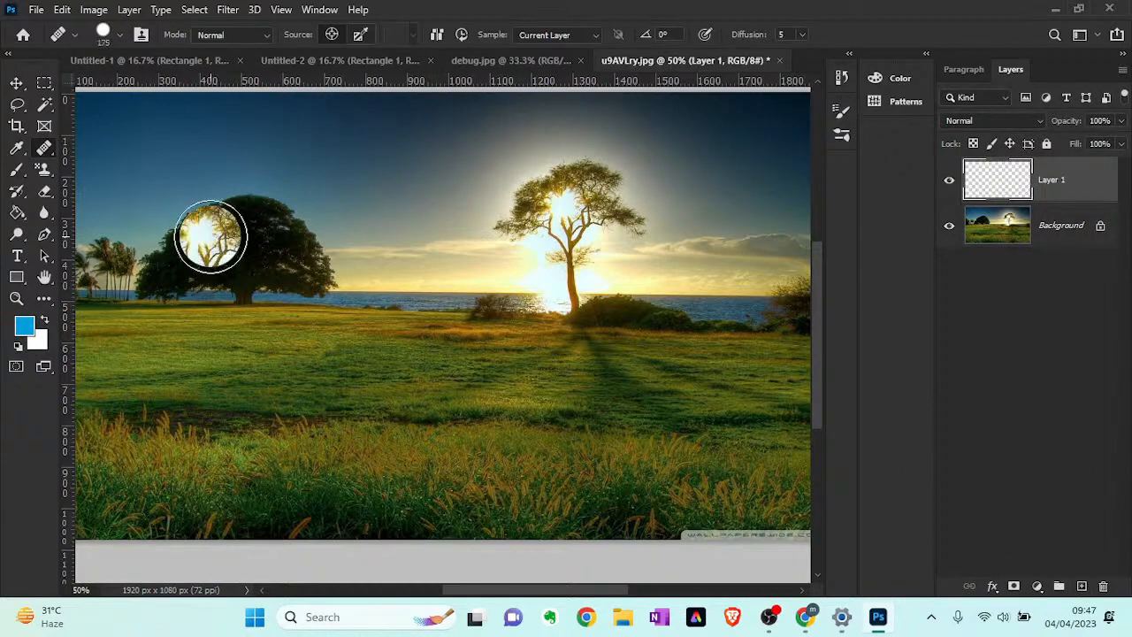
{"action": "key", "text": "bracketright"}
{"action": "mouse_move", "coordinate": [211, 214]}
{"action": "left_mouse_down"}
{"action": "mouse_move", "coordinate": [215, 253]}
{"action": "mouse_move", "coordinate": [223, 216]}
{"action": "mouse_move", "coordinate": [223, 250]}
{"action": "mouse_move", "coordinate": [203, 228]}
{"action": "mouse_move", "coordinate": [214, 205]}
{"action": "mouse_move", "coordinate": [179, 219]}
{"action": "mouse_move", "coordinate": [184, 197]}
{"action": "mouse_move", "coordinate": [167, 201]}
{"action": "mouse_move", "coordinate": [187, 161]}
{"action": "mouse_move", "coordinate": [137, 178]}
{"action": "mouse_move", "coordinate": [221, 187]}
{"action": "mouse_move", "coordinate": [201, 202]}
{"action": "mouse_move", "coordinate": [277, 207]}
{"action": "mouse_move", "coordinate": [228, 177]}
{"action": "mouse_move", "coordinate": [203, 129]}
{"action": "mouse_move", "coordinate": [187, 147]}
{"action": "mouse_move", "coordinate": [266, 150]}
{"action": "mouse_move", "coordinate": [264, 205]}
{"action": "mouse_move", "coordinate": [168, 235]}
{"action": "mouse_move", "coordinate": [168, 226]}
{"action": "mouse_move", "coordinate": [77, 231]}
{"action": "mouse_move", "coordinate": [104, 237]}
{"action": "mouse_move", "coordinate": [103, 255]}
{"action": "mouse_move", "coordinate": [211, 272]}
{"action": "mouse_move", "coordinate": [236, 291]}
{"action": "mouse_move", "coordinate": [298, 261]}
{"action": "mouse_move", "coordinate": [314, 288]}
{"action": "mouse_move", "coordinate": [260, 304]}
{"action": "mouse_move", "coordinate": [324, 297]}
{"action": "mouse_move", "coordinate": [332, 283]}
{"action": "mouse_move", "coordinate": [291, 192]}
{"action": "mouse_move", "coordinate": [252, 194]}
{"action": "mouse_move", "coordinate": [196, 153]}
{"action": "mouse_move", "coordinate": [120, 158]}
{"action": "mouse_move", "coordinate": [107, 173]}
{"action": "mouse_move", "coordinate": [124, 133]}
{"action": "left_mouse_up"}
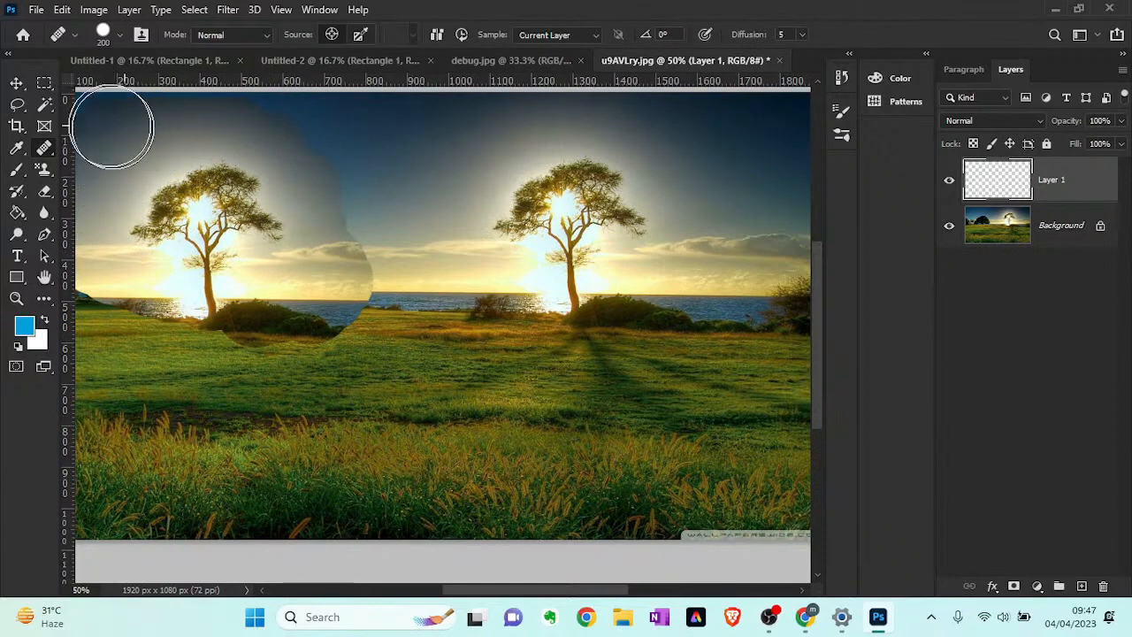
{"action": "mouse_move", "coordinate": [285, 126]}
{"action": "left_mouse_down"}
{"action": "mouse_move", "coordinate": [321, 153]}
{"action": "mouse_move", "coordinate": [335, 149]}
{"action": "mouse_move", "coordinate": [330, 189]}
{"action": "mouse_move", "coordinate": [335, 229]}
{"action": "mouse_move", "coordinate": [354, 234]}
{"action": "mouse_move", "coordinate": [340, 251]}
{"action": "mouse_move", "coordinate": [350, 267]}
{"action": "mouse_move", "coordinate": [369, 175]}
{"action": "mouse_move", "coordinate": [370, 126]}
{"action": "left_mouse_up"}
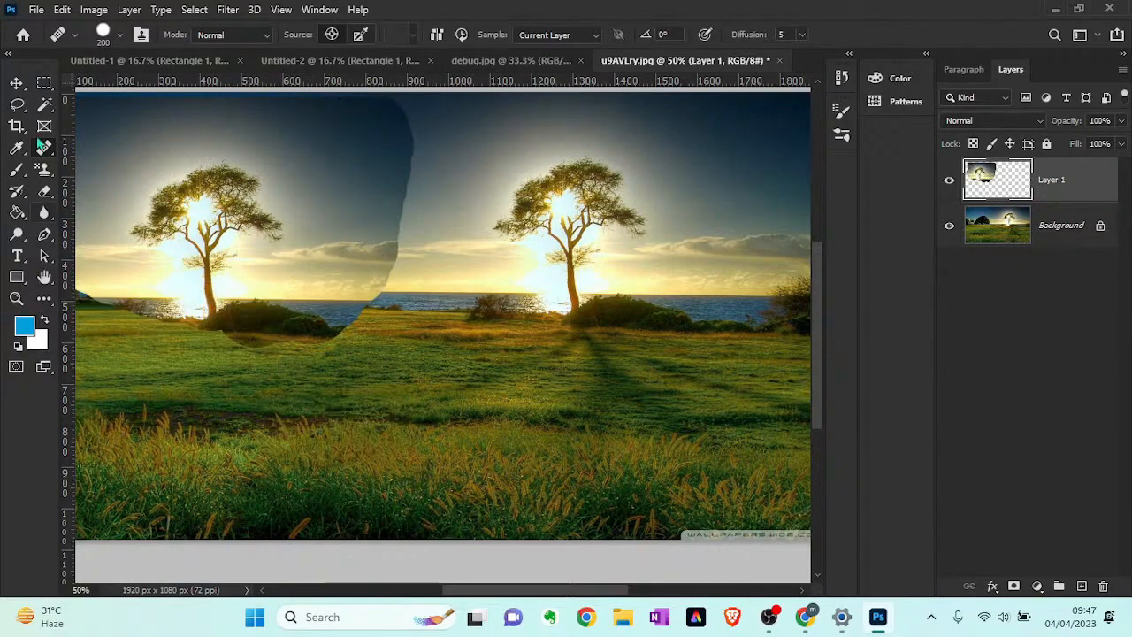
- Show the list of healing tool variants once more, and return to the Move tool
{"action": "left_click", "coordinate": [16, 82]}
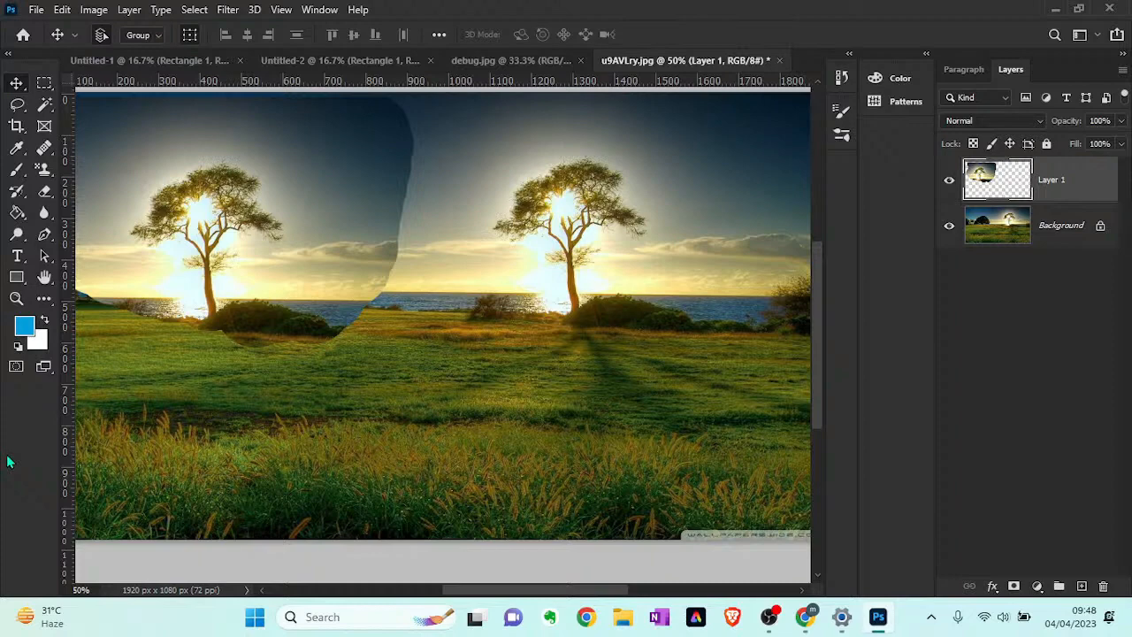
{"action": "left_click", "coordinate": [41, 156]}
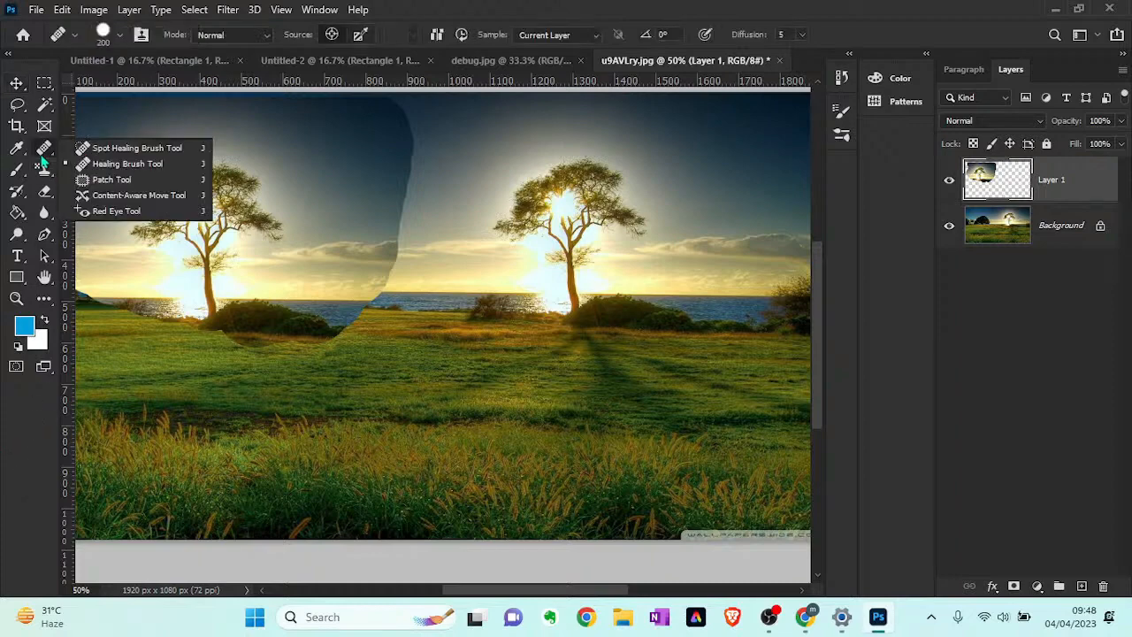
{"action": "left_click", "coordinate": [17, 84]}
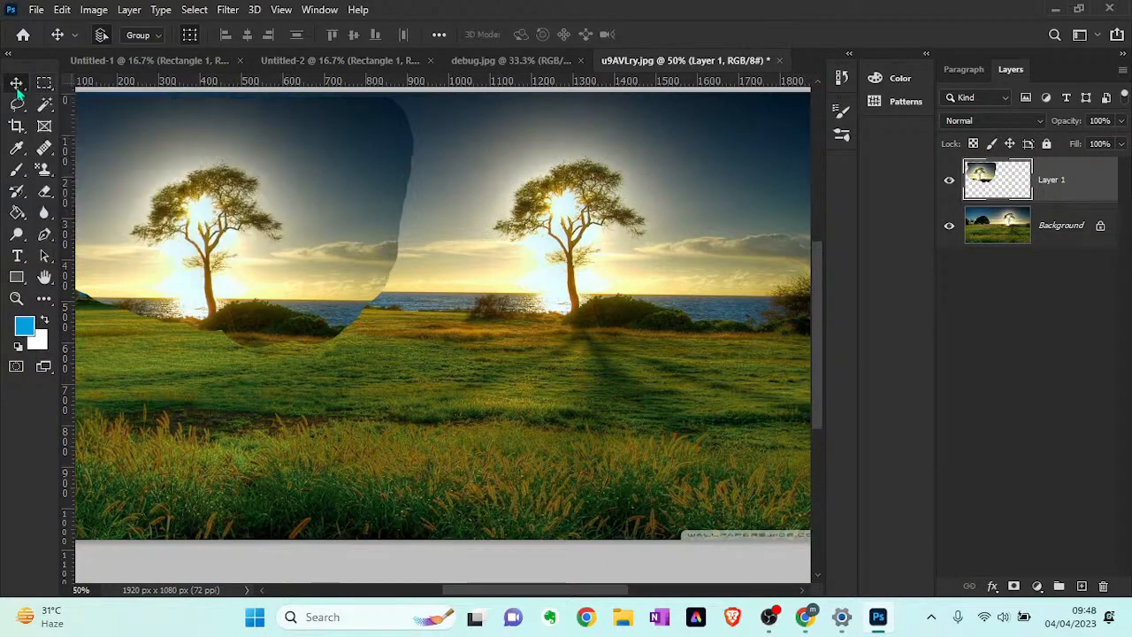
- Browse the Pictures folder for a photo suited to demonstrating skin retouching, and leave without opening a file
{"action": "left_click", "coordinate": [40, 10]}
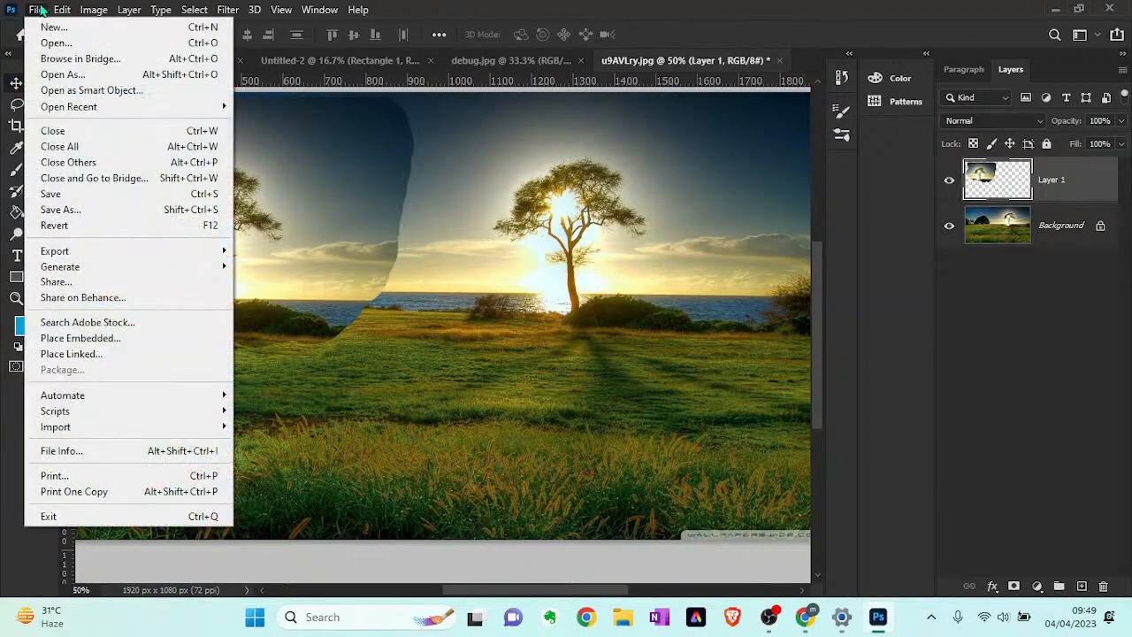
{"action": "left_click", "coordinate": [105, 48]}
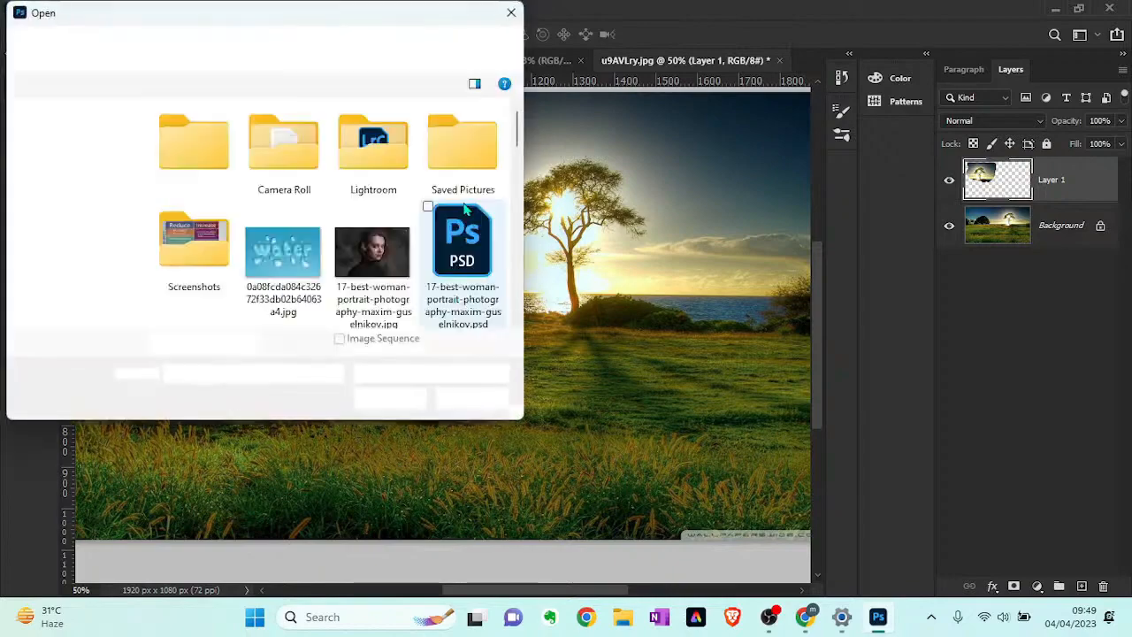
{"action": "scroll", "coordinate": [427, 314], "scroll_direction": "down", "scroll_amount": 3}
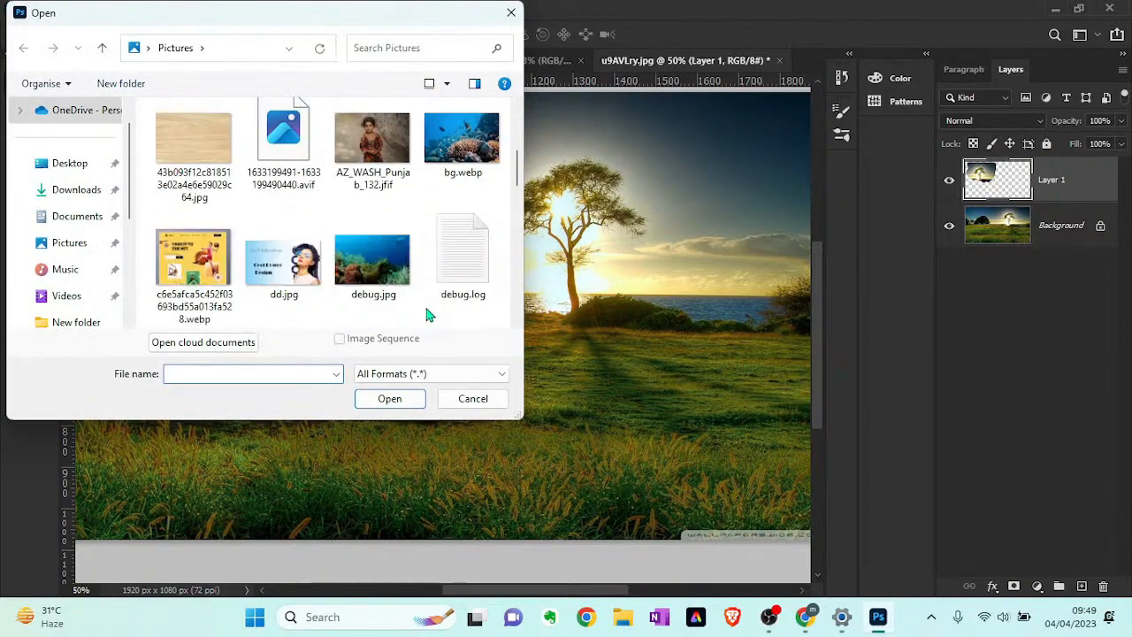
{"action": "scroll", "coordinate": [426, 314], "scroll_direction": "down", "scroll_amount": 1}
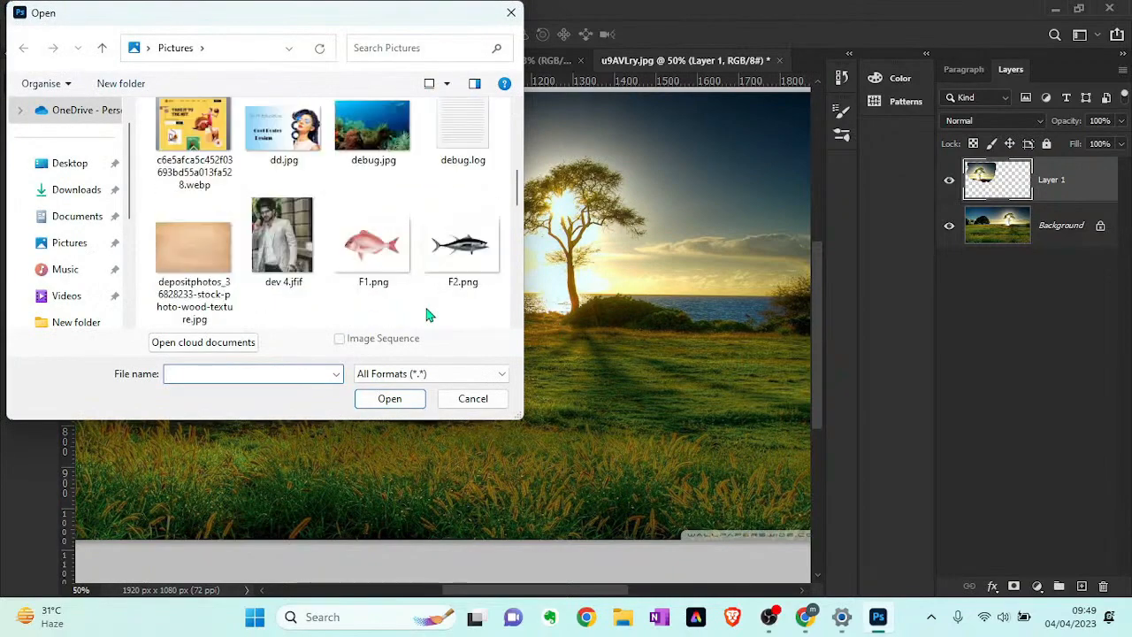
{"action": "scroll", "coordinate": [397, 239], "scroll_direction": "down", "scroll_amount": 2}
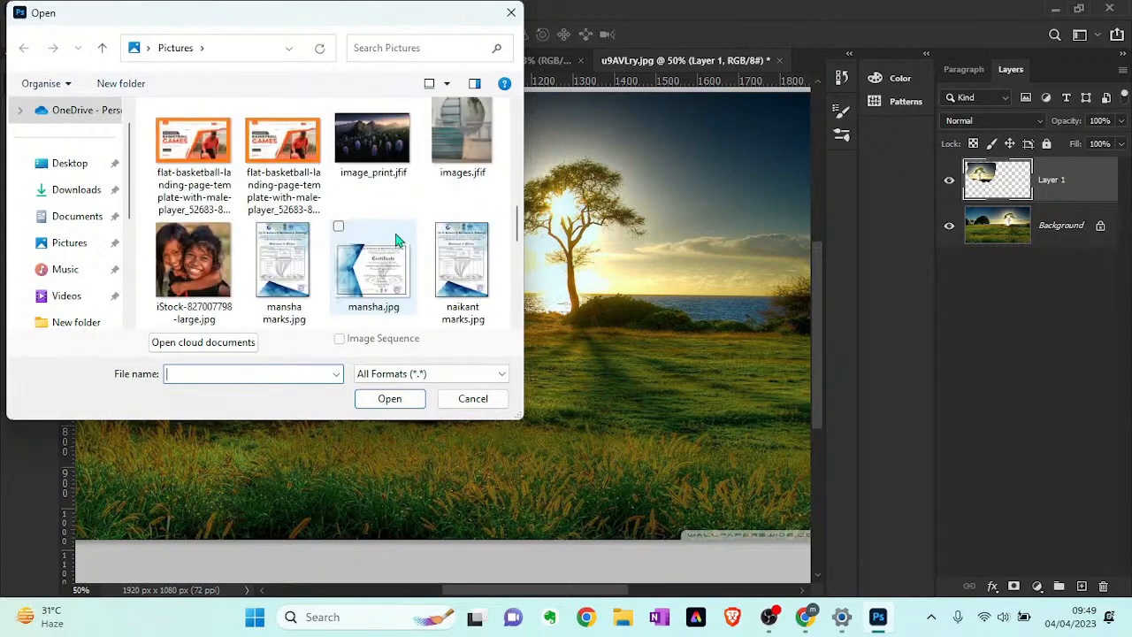
{"action": "scroll", "coordinate": [397, 239], "scroll_direction": "down", "scroll_amount": 3}
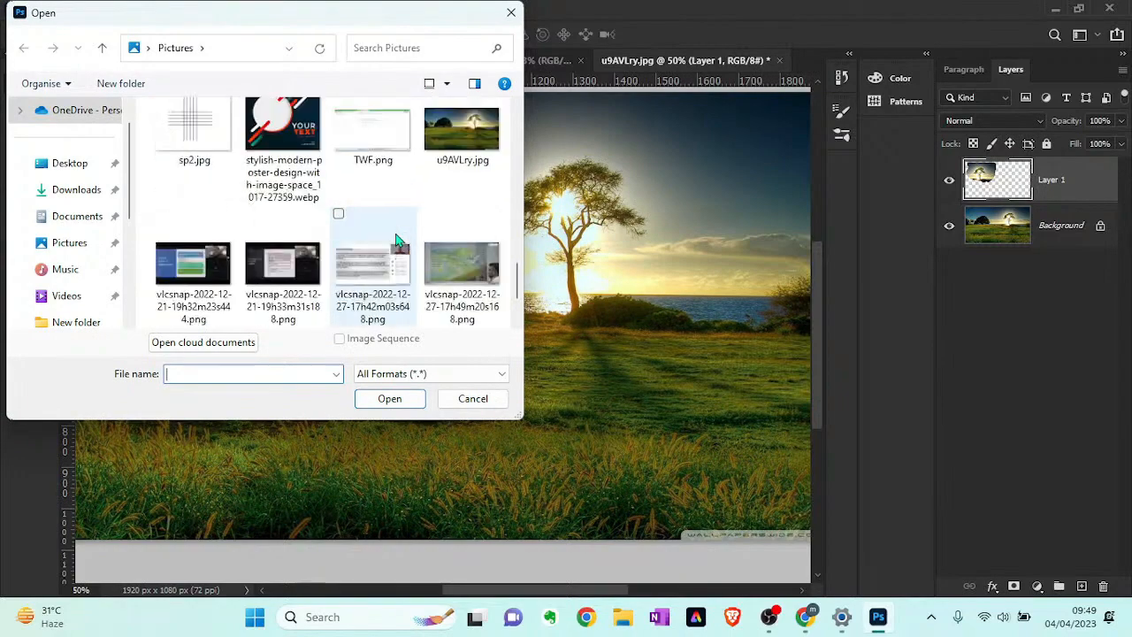
{"action": "scroll", "coordinate": [396, 239], "scroll_direction": "down", "scroll_amount": 1}
{"action": "scroll", "coordinate": [397, 239], "scroll_direction": "up", "scroll_amount": 10}
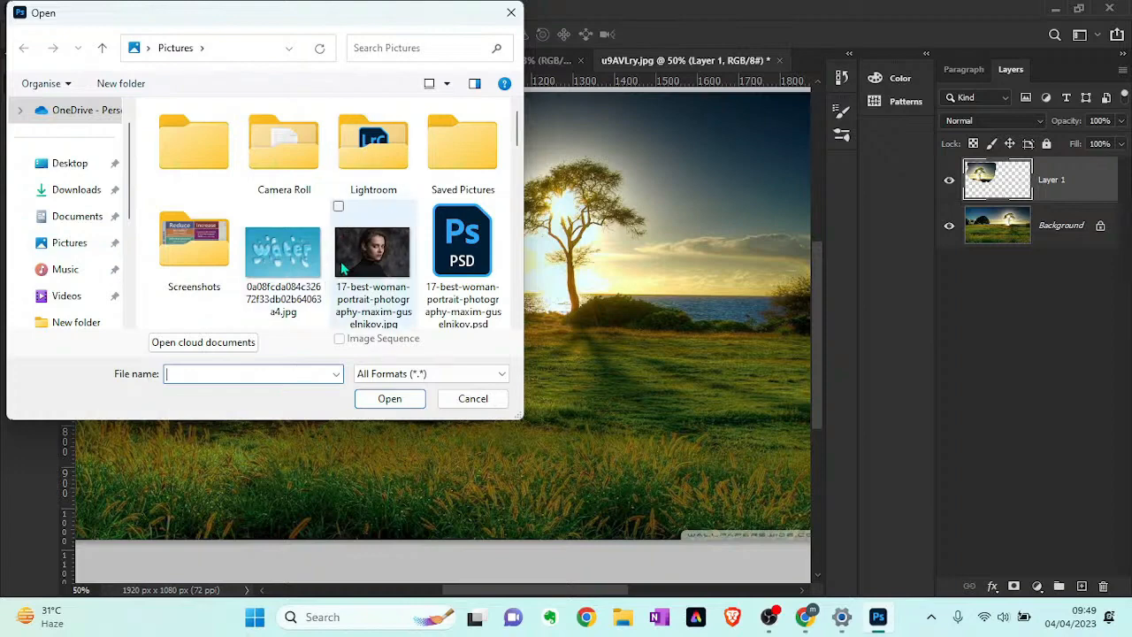
{"action": "left_click", "coordinate": [307, 267]}
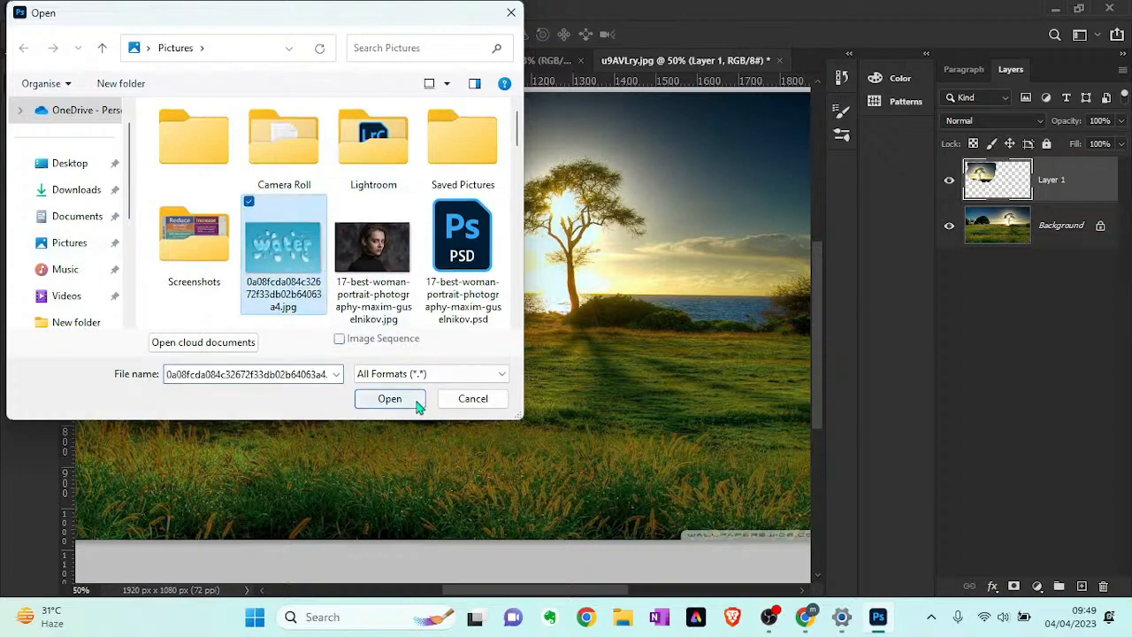
{"action": "scroll", "coordinate": [345, 296], "scroll_direction": "down", "scroll_amount": 3}
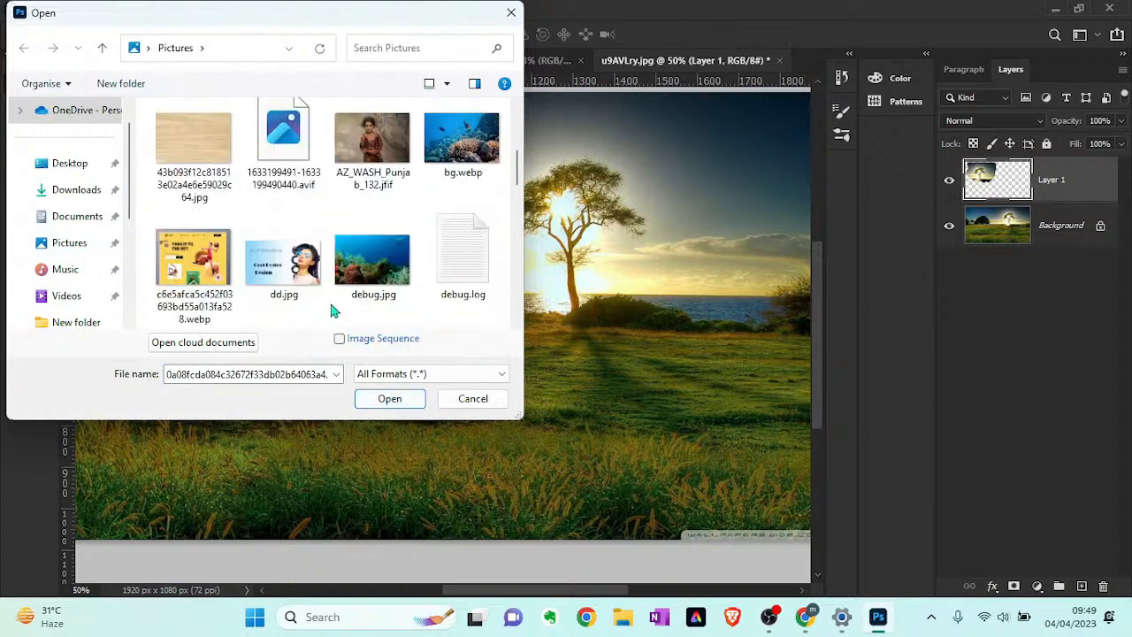
{"action": "left_click", "coordinate": [471, 399]}
- Switch to Chrome and run a Google image search for "acne face" in a new tab
{"action": "left_click", "coordinate": [803, 619]}
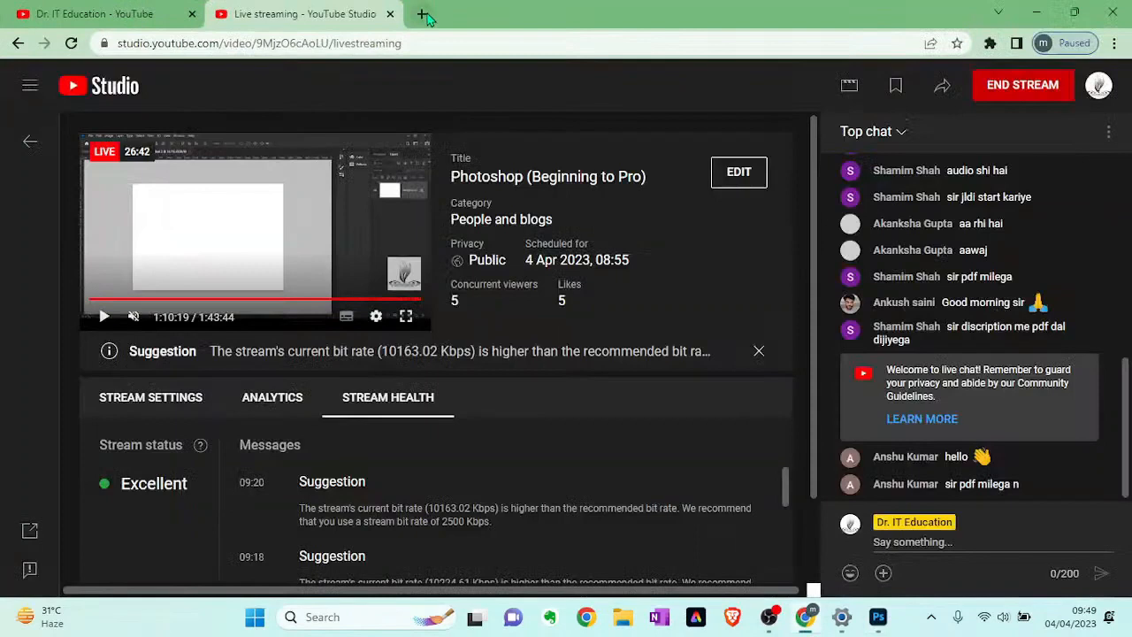
{"action": "left_click", "coordinate": [423, 14]}
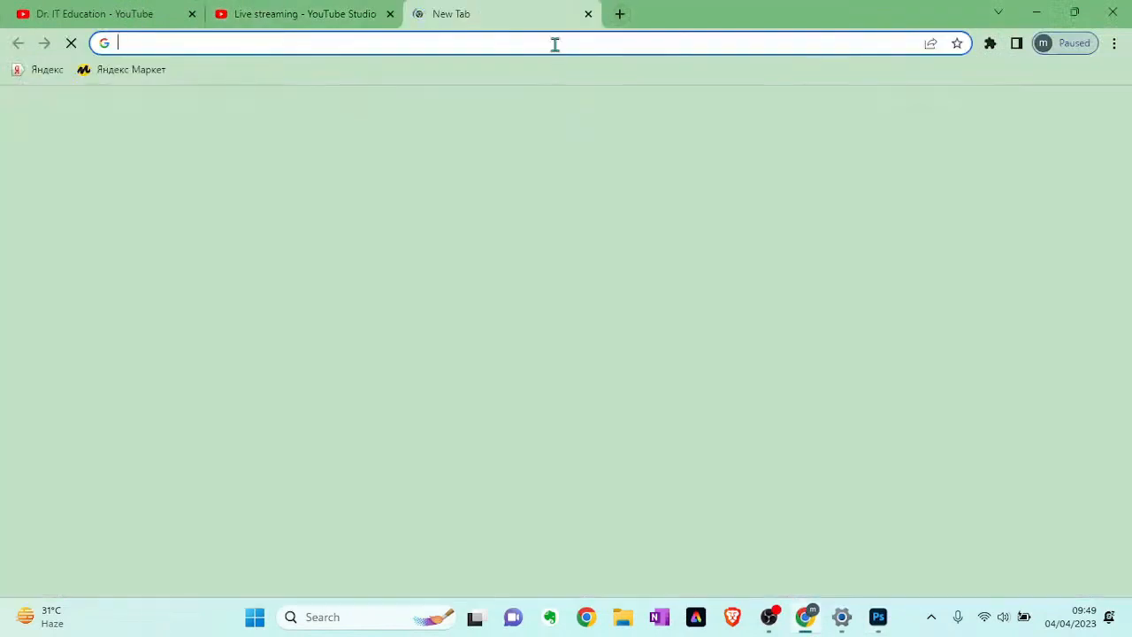
{"action": "left_click", "coordinate": [554, 44]}
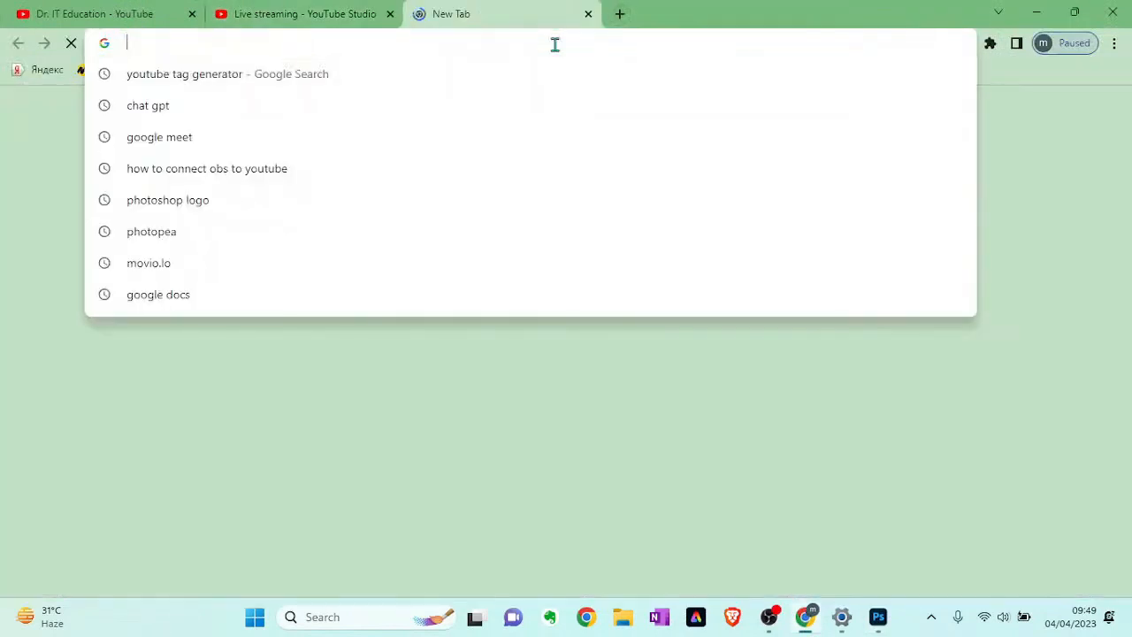
{"action": "type", "text": "acne "}
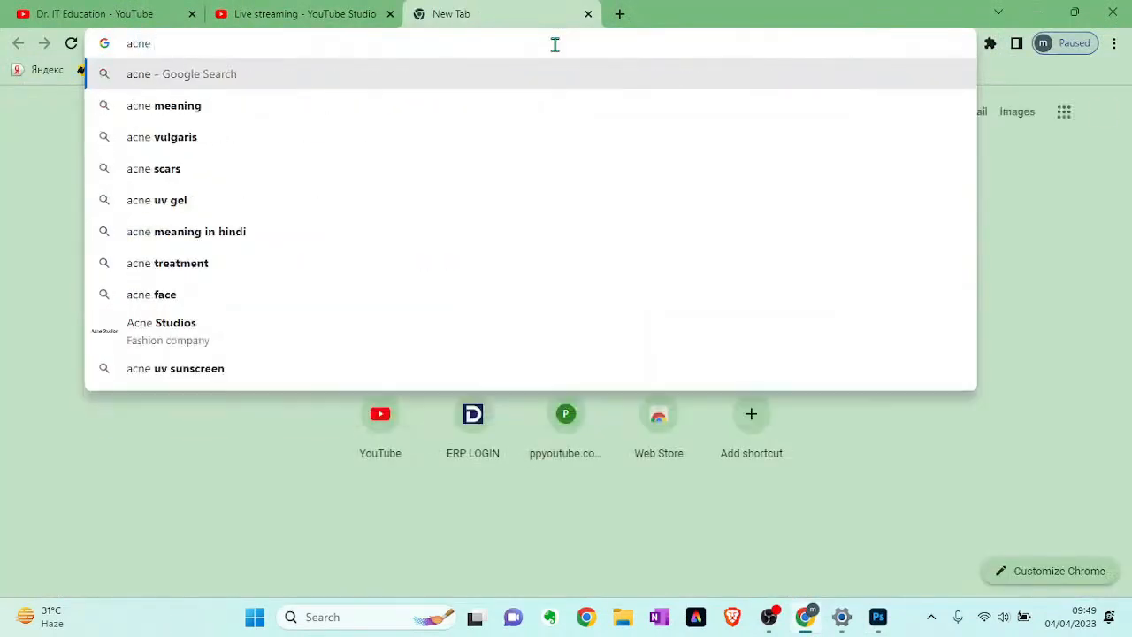
{"action": "type", "text": "face"}
{"action": "key", "text": "Return"}
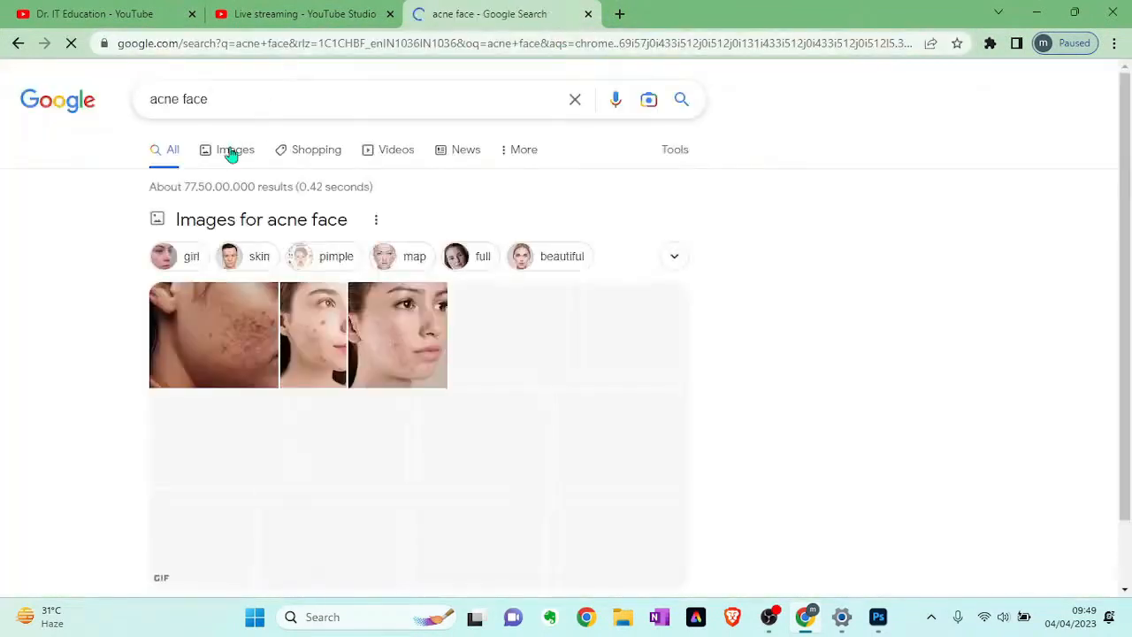
{"action": "left_click", "coordinate": [232, 151]}
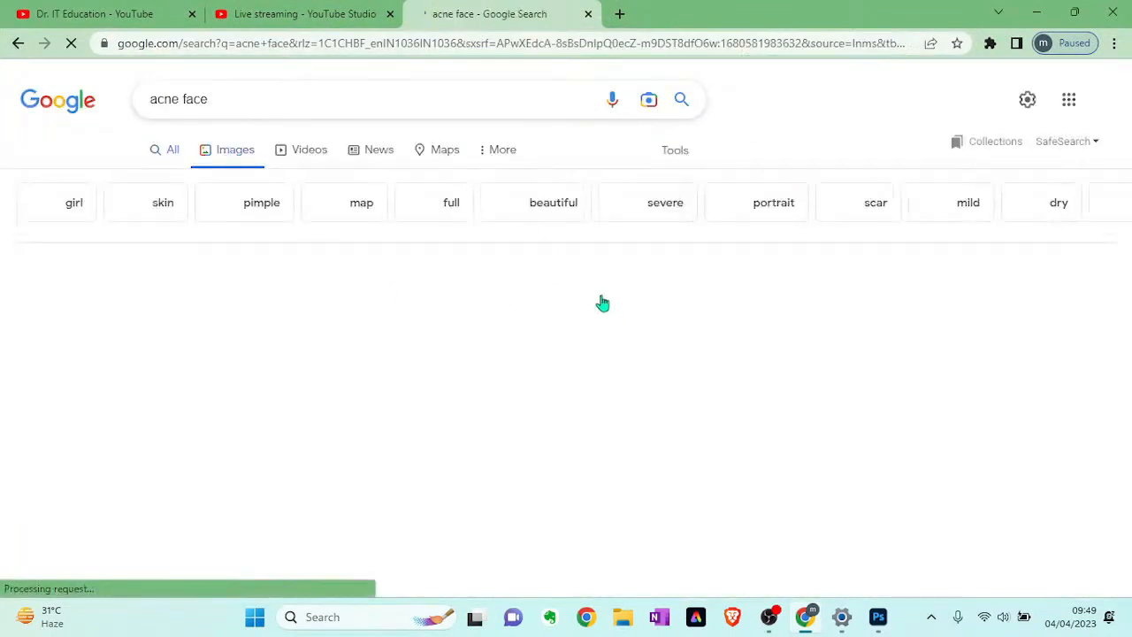
- Save the Arogya Formulations picture of the woman in a white towel as acne.jpg in the Desktop's New folder
{"action": "scroll", "coordinate": [553, 386], "scroll_direction": "down", "scroll_amount": 2}
{"action": "scroll", "coordinate": [553, 386], "scroll_direction": "down", "scroll_amount": 1}
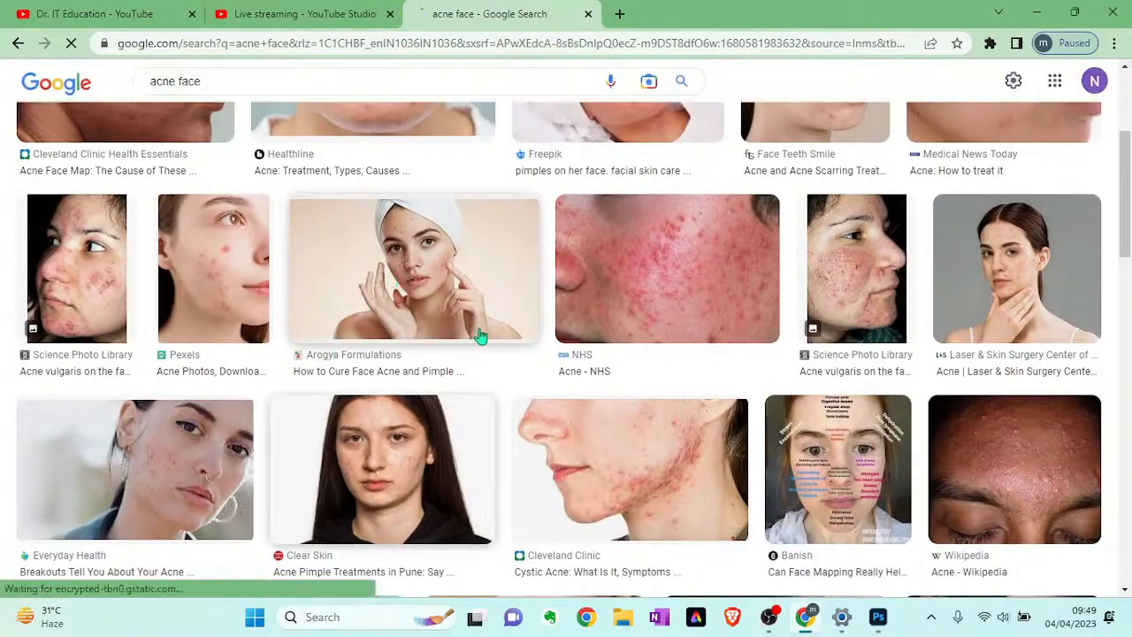
{"action": "left_click", "coordinate": [478, 290]}
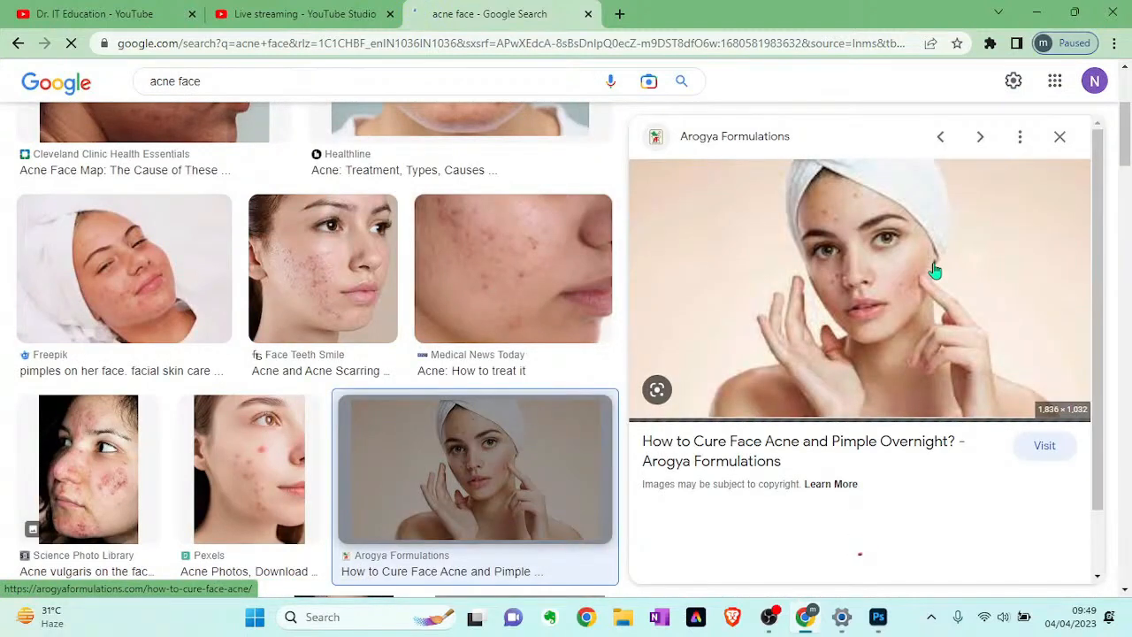
{"action": "right_click", "coordinate": [891, 268]}
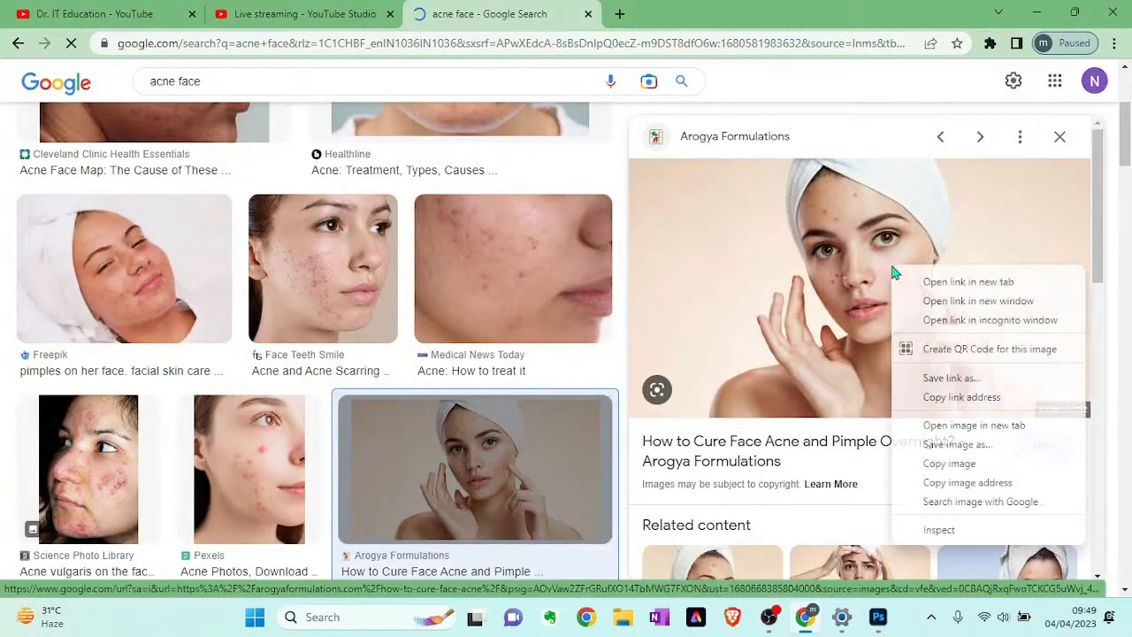
{"action": "left_click", "coordinate": [941, 461]}
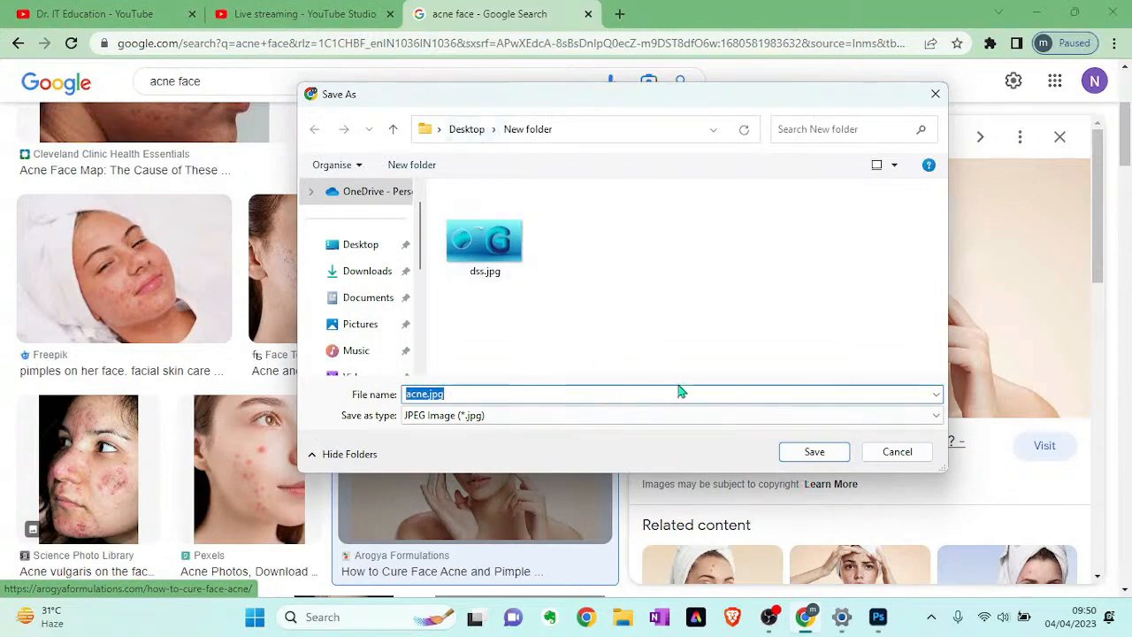
{"action": "left_click", "coordinate": [817, 460]}
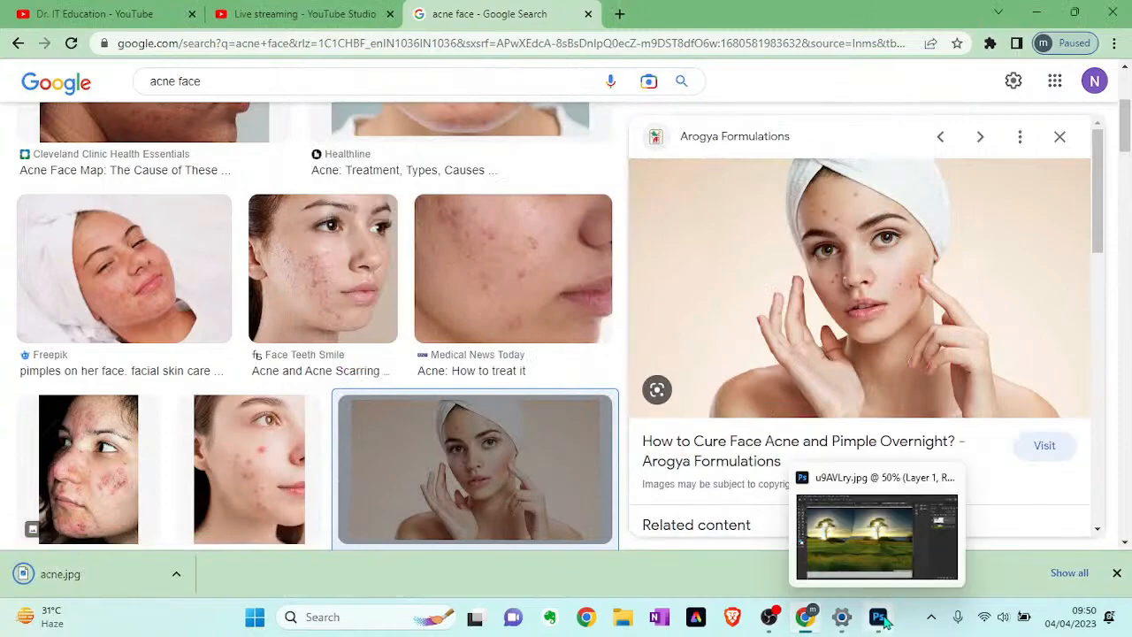
- Switch back to Photoshop and open acne.jpg from the New folder on the Desktop
{"action": "left_click", "coordinate": [878, 617]}
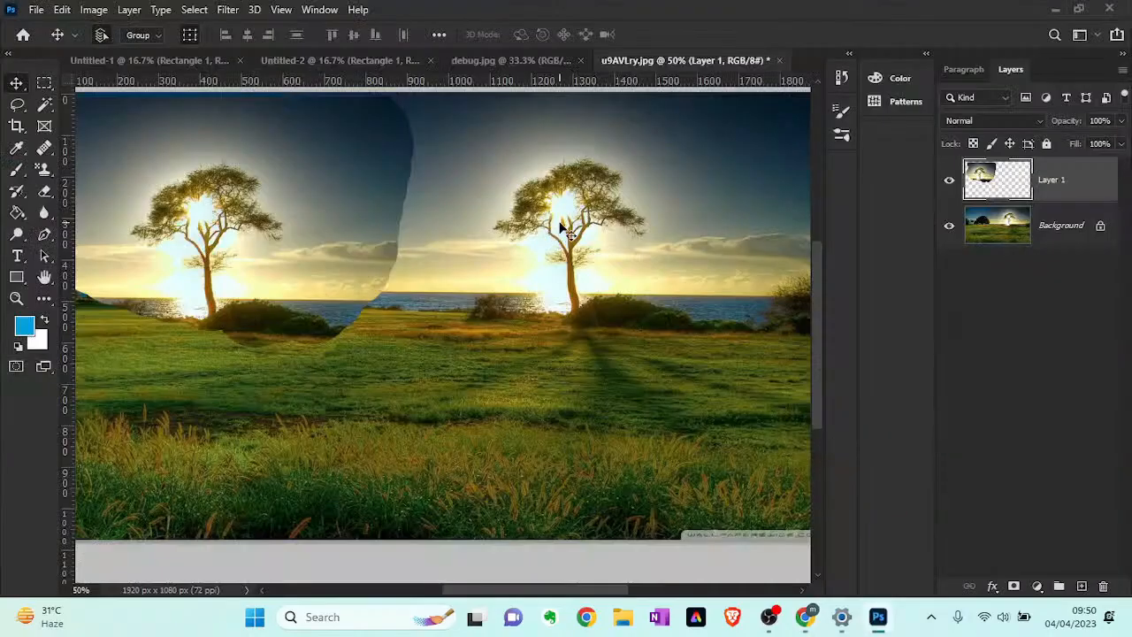
{"action": "key", "text": "ctrl+o"}
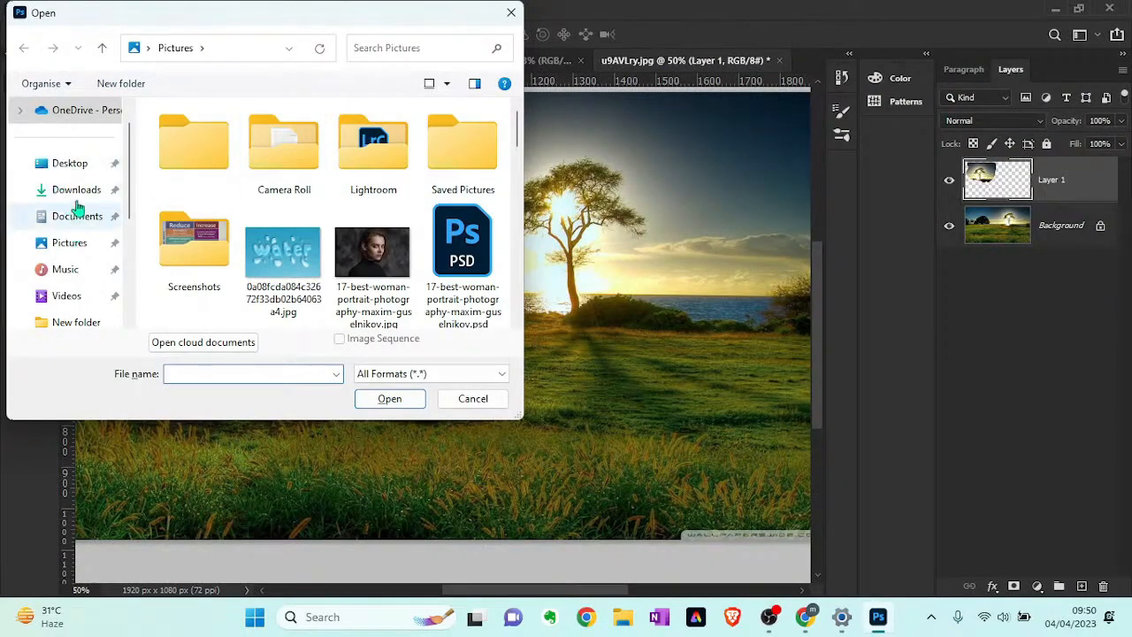
{"action": "left_click", "coordinate": [73, 164]}
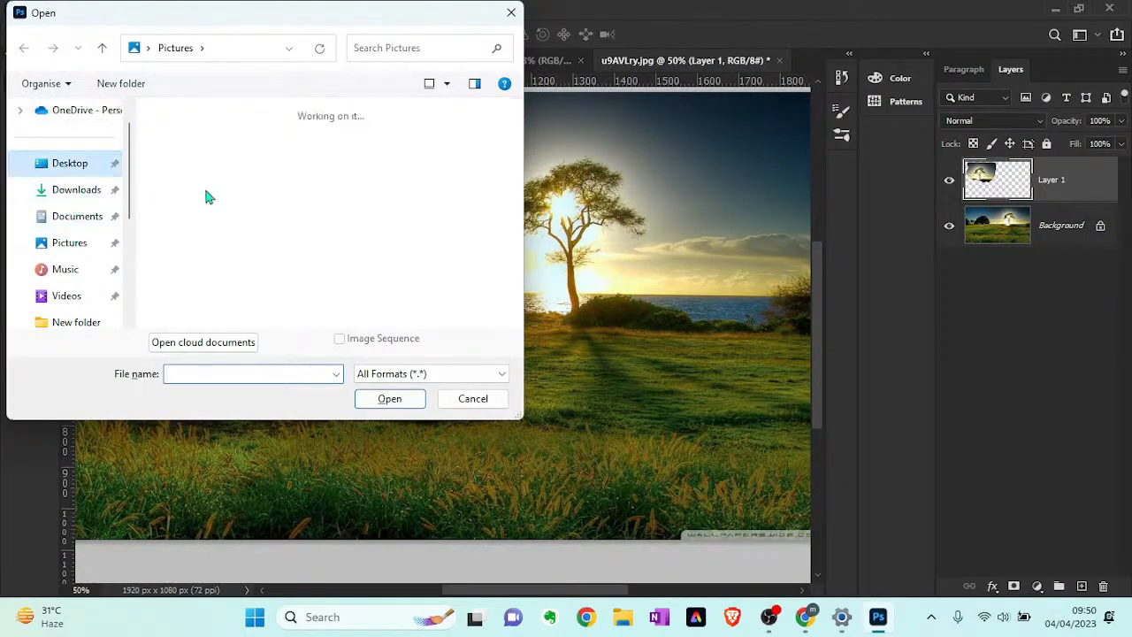
{"action": "double_click", "coordinate": [220, 169]}
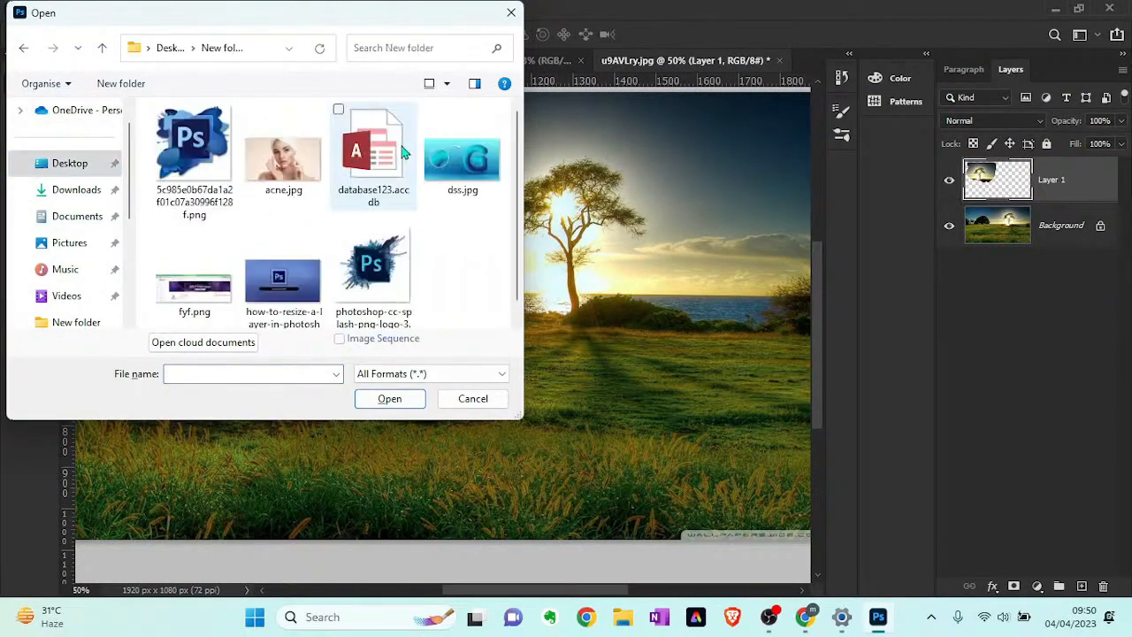
{"action": "left_click", "coordinate": [285, 176]}
{"action": "left_click", "coordinate": [394, 399]}
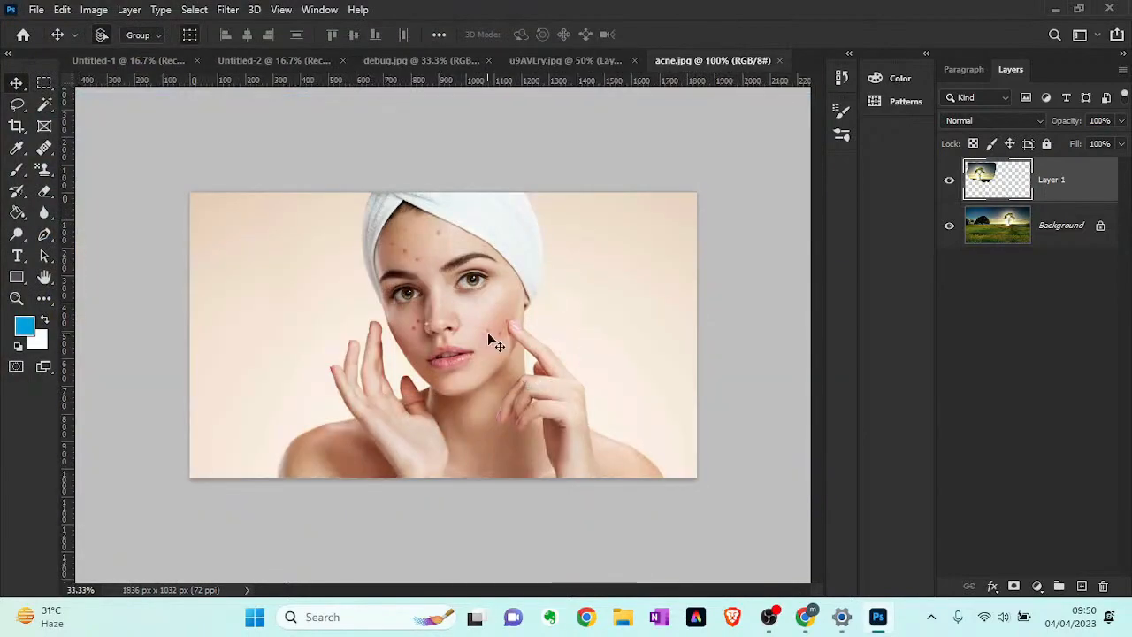
- Use the Patch Tool to replace the blemish on the upper forehead with the clear skin just below it, and deselect
{"action": "left_click", "coordinate": [431, 338]}
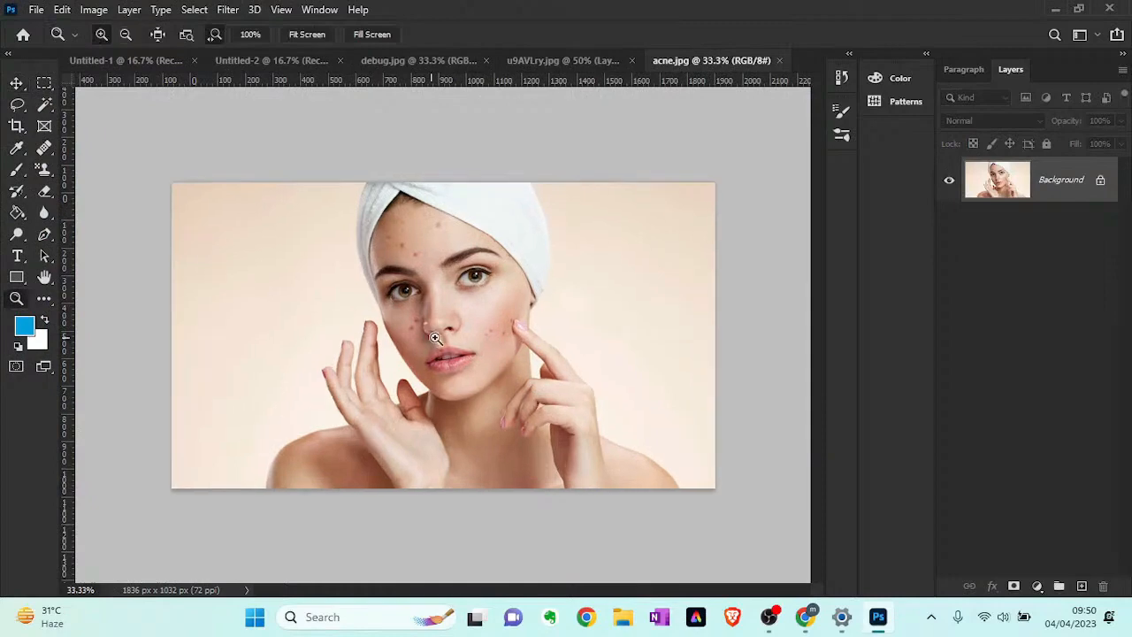
{"action": "left_click", "coordinate": [442, 335]}
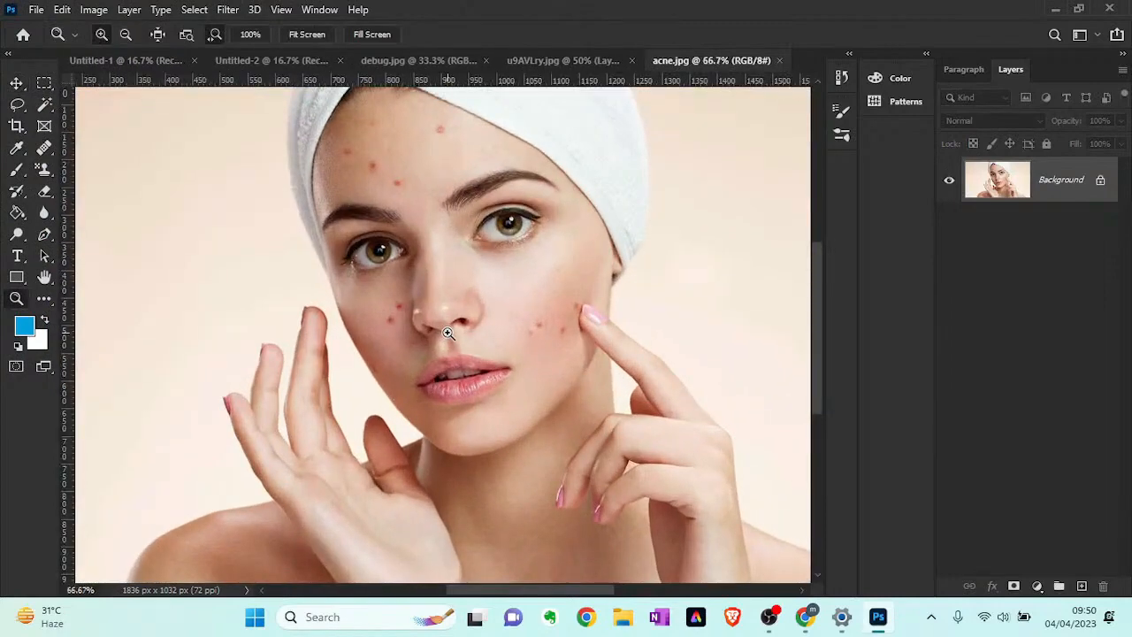
{"action": "scroll", "coordinate": [459, 248], "scroll_direction": "up", "scroll_amount": 2}
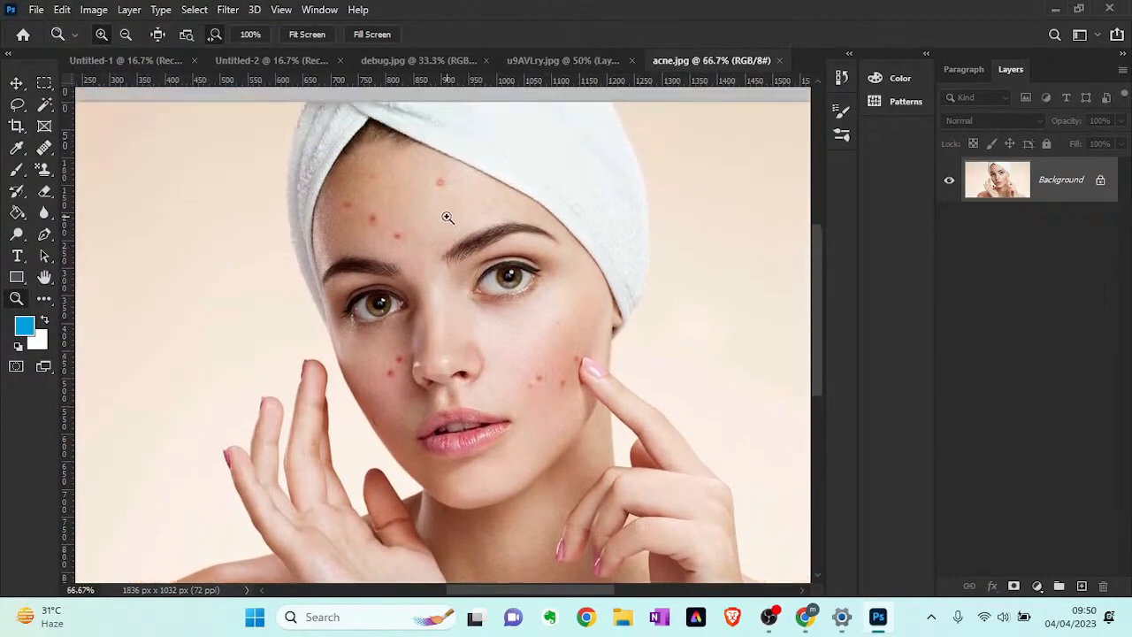
{"action": "left_click", "coordinate": [447, 218]}
{"action": "scroll", "coordinate": [448, 218], "scroll_direction": "up", "scroll_amount": 1}
{"action": "left_click", "coordinate": [448, 217]}
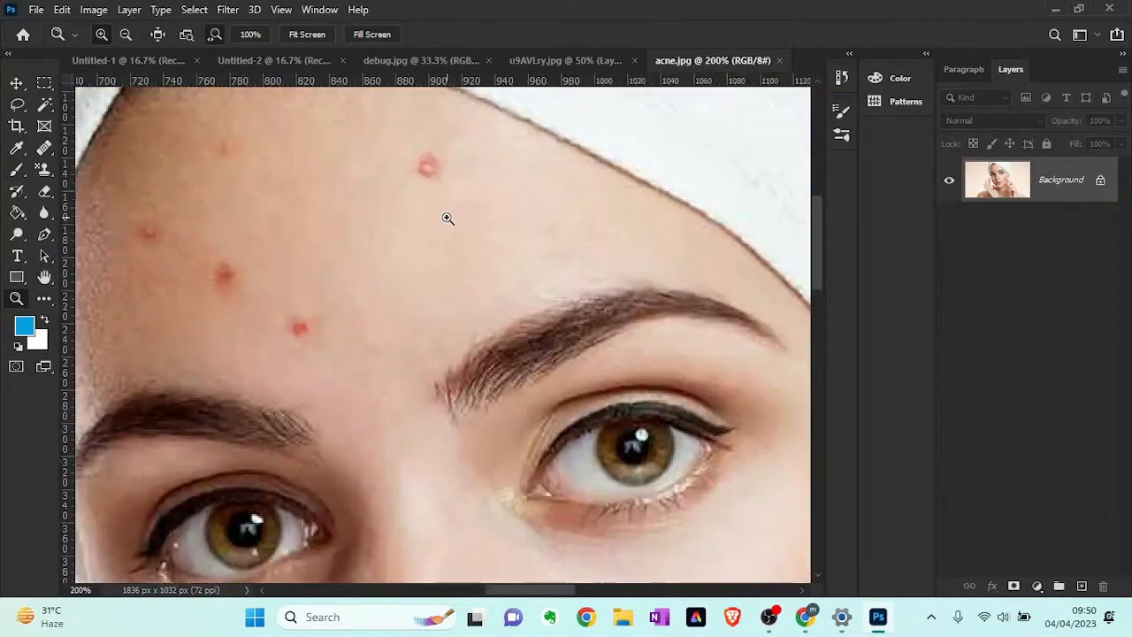
{"action": "scroll", "coordinate": [448, 217], "scroll_direction": "up", "scroll_amount": 1}
{"action": "left_click", "coordinate": [447, 218], "text": "alt"}
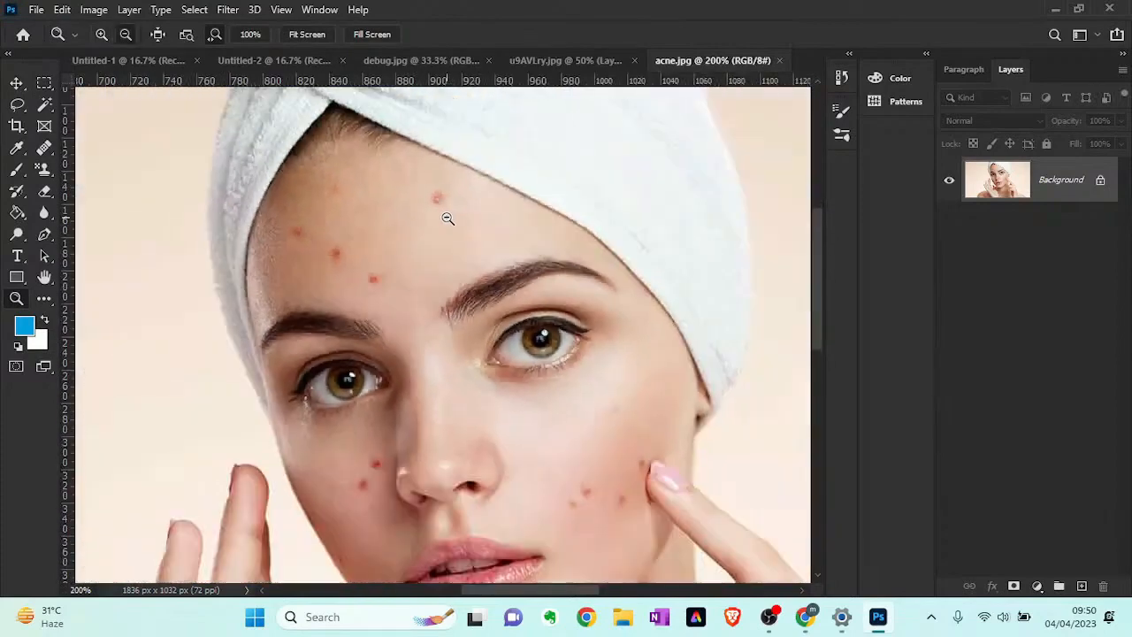
{"action": "left_click", "coordinate": [45, 175]}
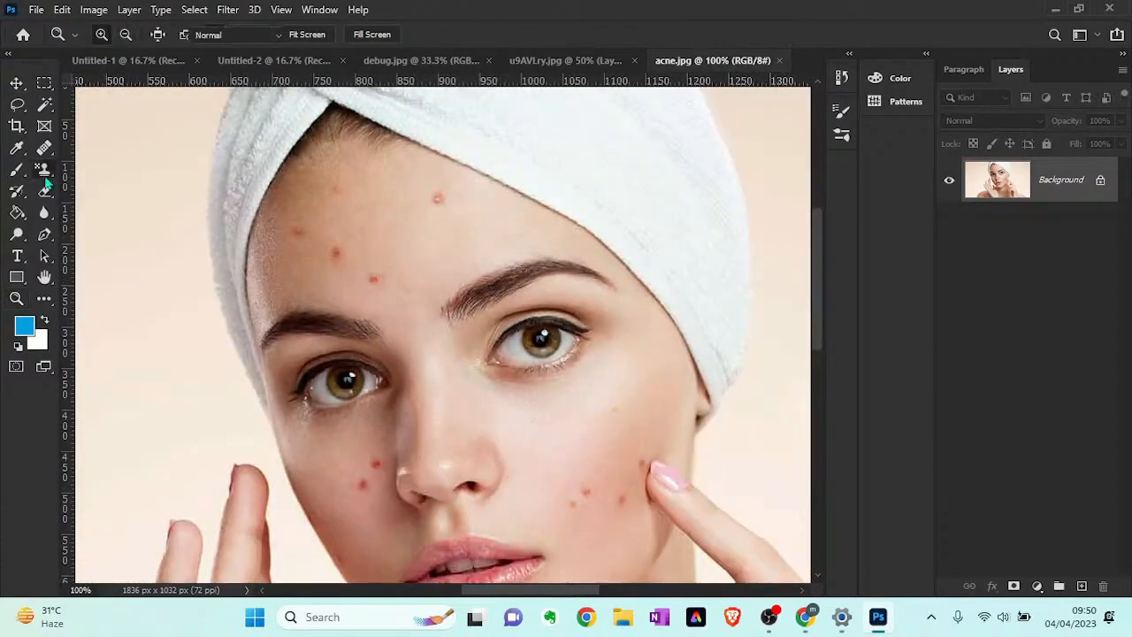
{"action": "left_click", "coordinate": [45, 148]}
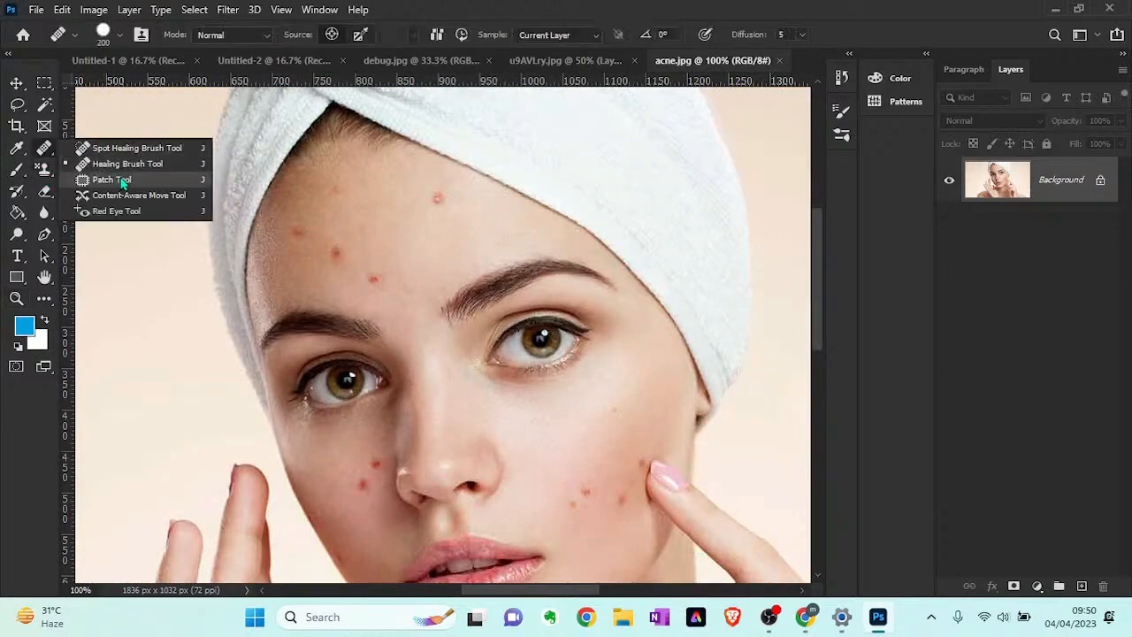
{"action": "left_click", "coordinate": [112, 179]}
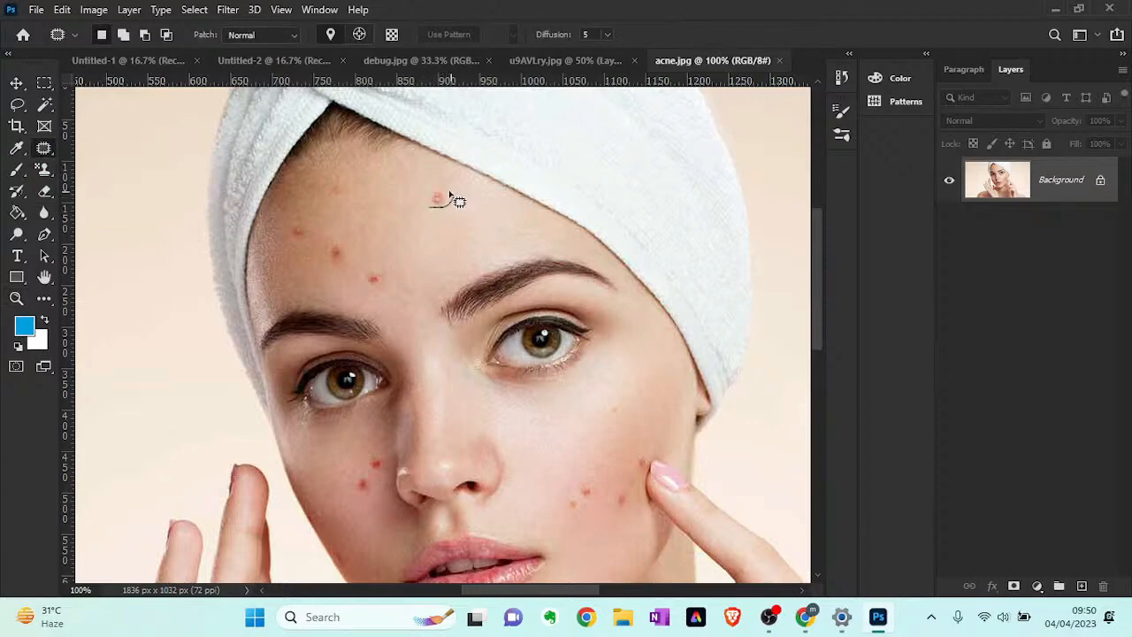
{"action": "mouse_move", "coordinate": [439, 189]}
{"action": "left_mouse_down"}
{"action": "mouse_move", "coordinate": [428, 198]}
{"action": "mouse_move", "coordinate": [438, 236]}
{"action": "left_mouse_up"}
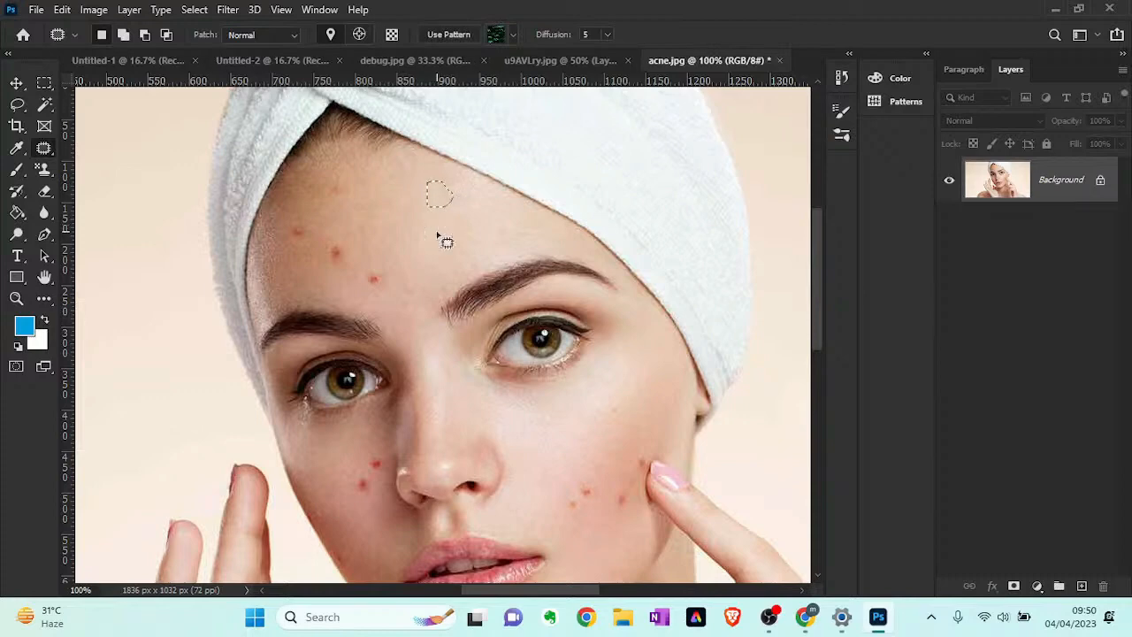
{"action": "key", "text": "ctrl+d"}
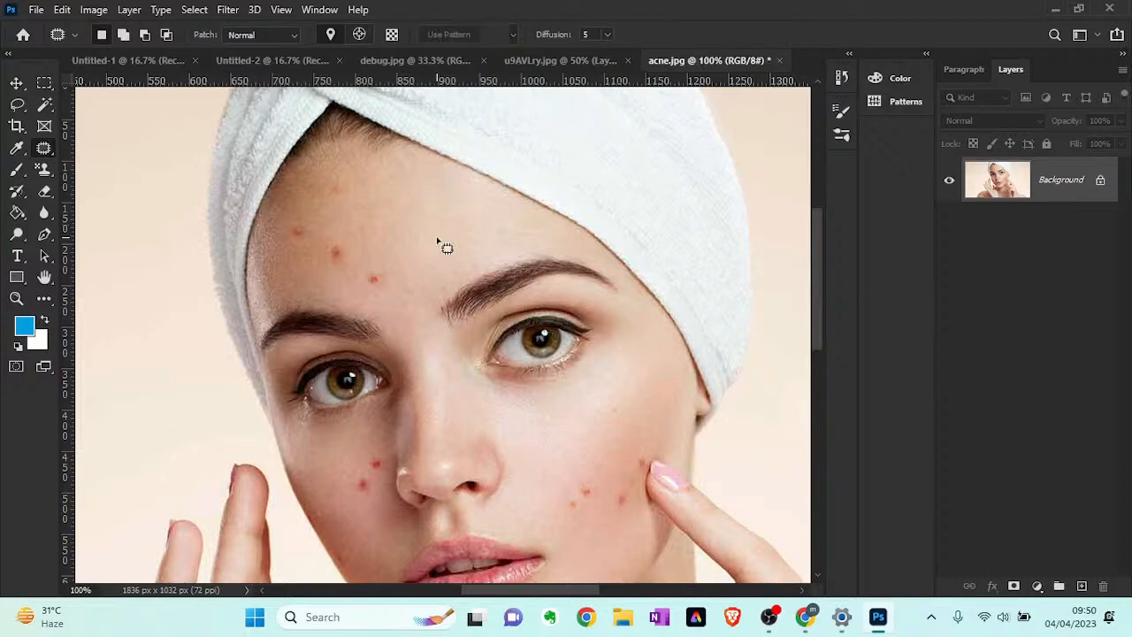
- Patch the three red blemishes on the forehead with clear skin from the middle of the forehead, deselecting after each patch
{"action": "mouse_move", "coordinate": [359, 300]}
{"action": "left_mouse_down"}
{"action": "mouse_move", "coordinate": [389, 294]}
{"action": "mouse_move", "coordinate": [397, 276]}
{"action": "mouse_move", "coordinate": [387, 261]}
{"action": "mouse_move", "coordinate": [368, 262]}
{"action": "mouse_move", "coordinate": [360, 296]}
{"action": "mouse_move", "coordinate": [441, 244]}
{"action": "left_mouse_up"}
{"action": "key", "text": "ctrl+d"}
{"action": "mouse_move", "coordinate": [323, 268]}
{"action": "left_mouse_down"}
{"action": "mouse_move", "coordinate": [373, 263]}
{"action": "mouse_move", "coordinate": [367, 236]}
{"action": "mouse_move", "coordinate": [341, 232]}
{"action": "mouse_move", "coordinate": [323, 236]}
{"action": "mouse_move", "coordinate": [314, 258]}
{"action": "mouse_move", "coordinate": [453, 251]}
{"action": "left_mouse_up"}
{"action": "key", "text": "ctrl+d"}
{"action": "mouse_move", "coordinate": [292, 212]}
{"action": "left_mouse_down"}
{"action": "mouse_move", "coordinate": [291, 243]}
{"action": "mouse_move", "coordinate": [427, 237]}
{"action": "left_mouse_up"}
{"action": "key", "text": "ctrl+d"}
- Patch the blemishes on the cheek beside the pointing finger with nearby clear skin, deselecting after each patch
{"action": "mouse_move", "coordinate": [561, 515]}
{"action": "left_mouse_down"}
{"action": "mouse_move", "coordinate": [603, 491]}
{"action": "mouse_move", "coordinate": [563, 471]}
{"action": "mouse_move", "coordinate": [548, 484]}
{"action": "mouse_move", "coordinate": [573, 512]}
{"action": "mouse_move", "coordinate": [599, 430]}
{"action": "left_mouse_up"}
{"action": "key", "text": "ctrl+d"}
{"action": "mouse_move", "coordinate": [599, 495]}
{"action": "left_mouse_down"}
{"action": "mouse_move", "coordinate": [620, 520]}
{"action": "mouse_move", "coordinate": [611, 513]}
{"action": "left_mouse_up"}
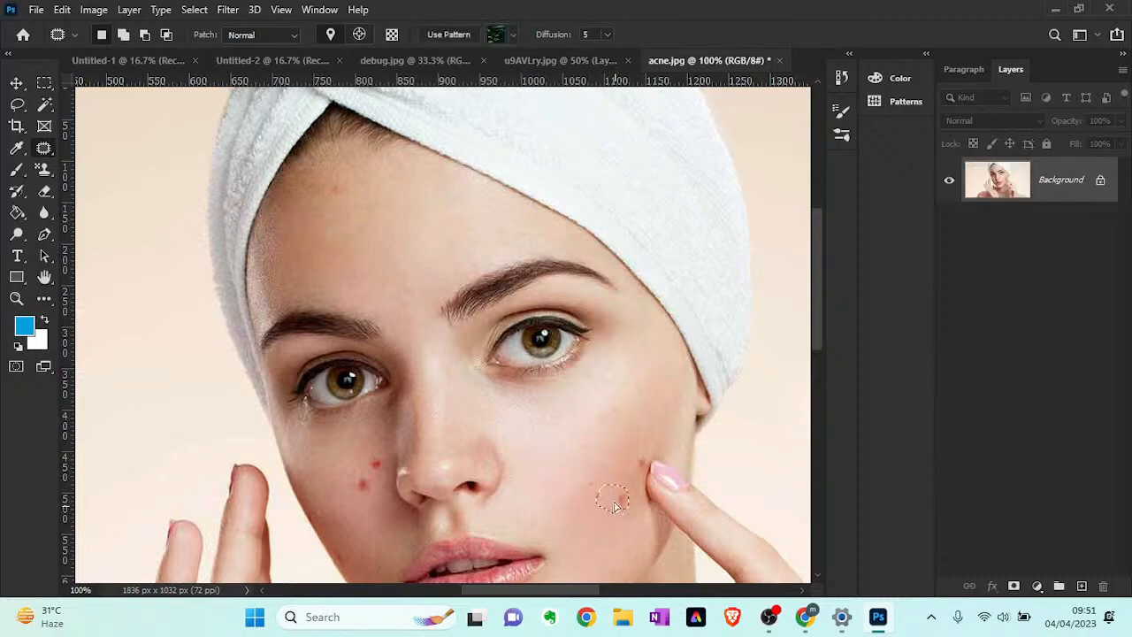
{"action": "key", "text": "ctrl+d"}
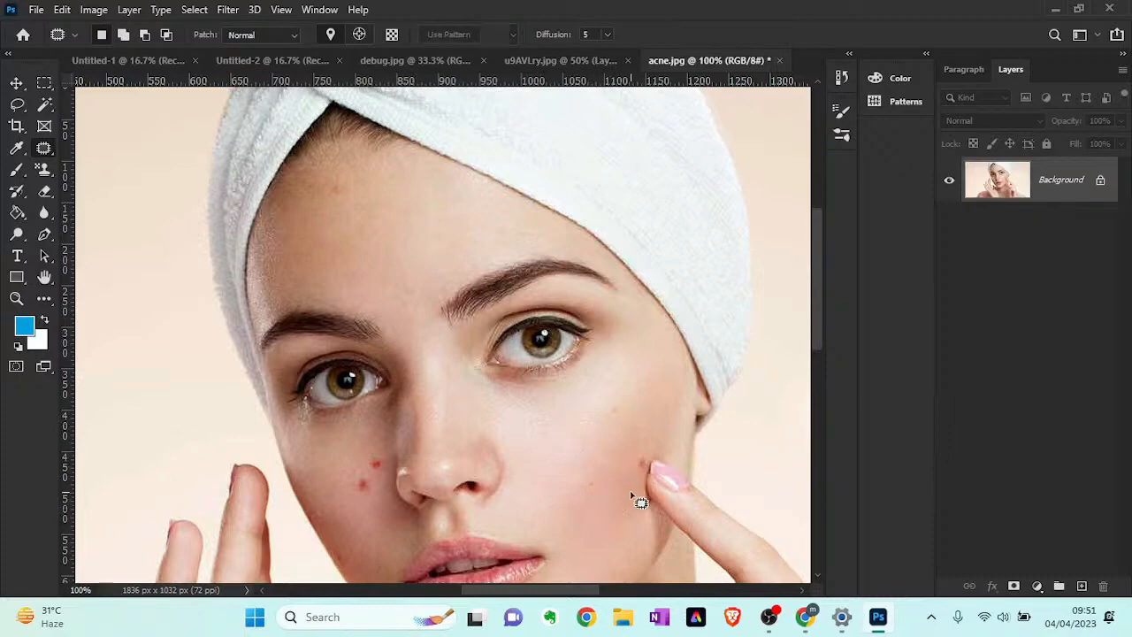
- Patch the two red blemishes on the cheek beside the nose with nearby clear skin, redoing the first attempt, and deselect
{"action": "mouse_move", "coordinate": [370, 503]}
{"action": "left_mouse_down"}
{"action": "mouse_move", "coordinate": [389, 491]}
{"action": "mouse_move", "coordinate": [385, 453]}
{"action": "mouse_move", "coordinate": [354, 498]}
{"action": "mouse_move", "coordinate": [367, 482]}
{"action": "mouse_move", "coordinate": [351, 553]}
{"action": "left_mouse_up"}
{"action": "key", "text": "ctrl+z"}
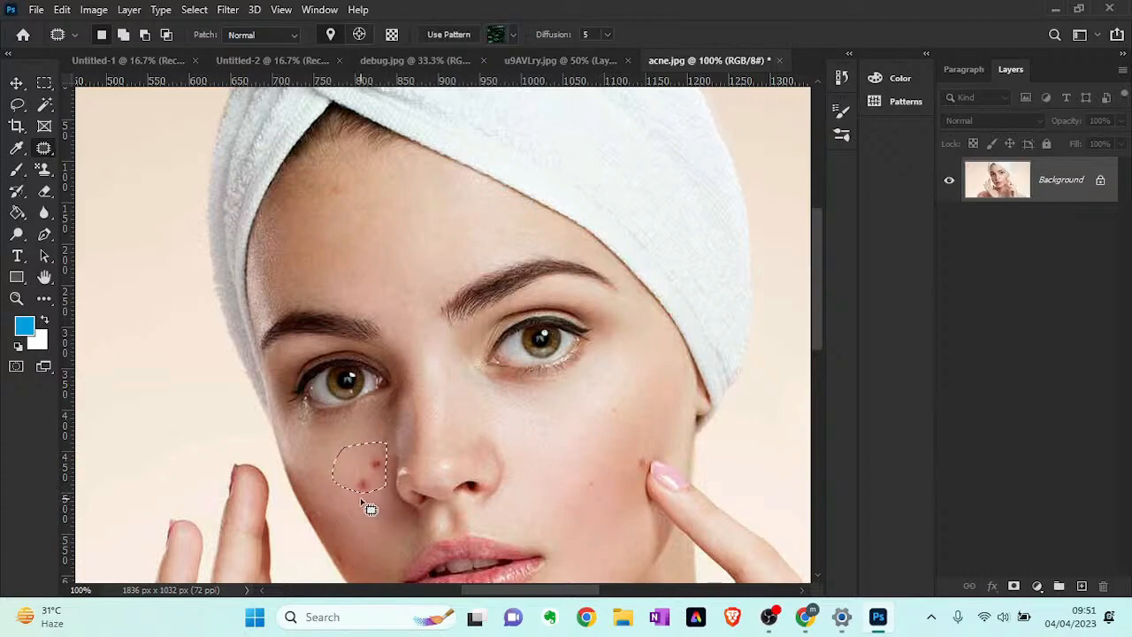
{"action": "key", "text": "ctrl+d"}
{"action": "mouse_move", "coordinate": [353, 506]}
{"action": "left_mouse_down"}
{"action": "mouse_move", "coordinate": [364, 476]}
{"action": "mouse_move", "coordinate": [350, 495]}
{"action": "mouse_move", "coordinate": [307, 485]}
{"action": "mouse_move", "coordinate": [384, 474]}
{"action": "mouse_move", "coordinate": [383, 457]}
{"action": "mouse_move", "coordinate": [365, 462]}
{"action": "mouse_move", "coordinate": [367, 477]}
{"action": "mouse_move", "coordinate": [339, 495]}
{"action": "left_mouse_up"}
{"action": "left_click", "coordinate": [362, 511]}
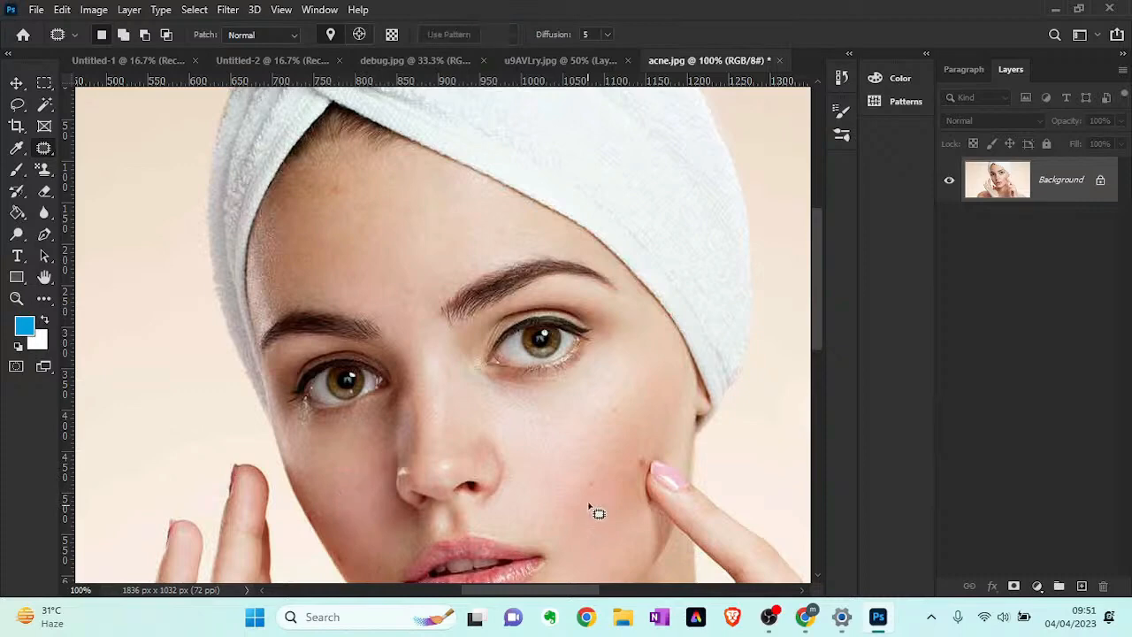
{"action": "scroll", "coordinate": [618, 476], "scroll_direction": "down", "scroll_amount": 1}
{"action": "scroll", "coordinate": [619, 447], "scroll_direction": "down", "scroll_amount": 4}
{"action": "scroll", "coordinate": [618, 445], "scroll_direction": "up", "scroll_amount": 4}
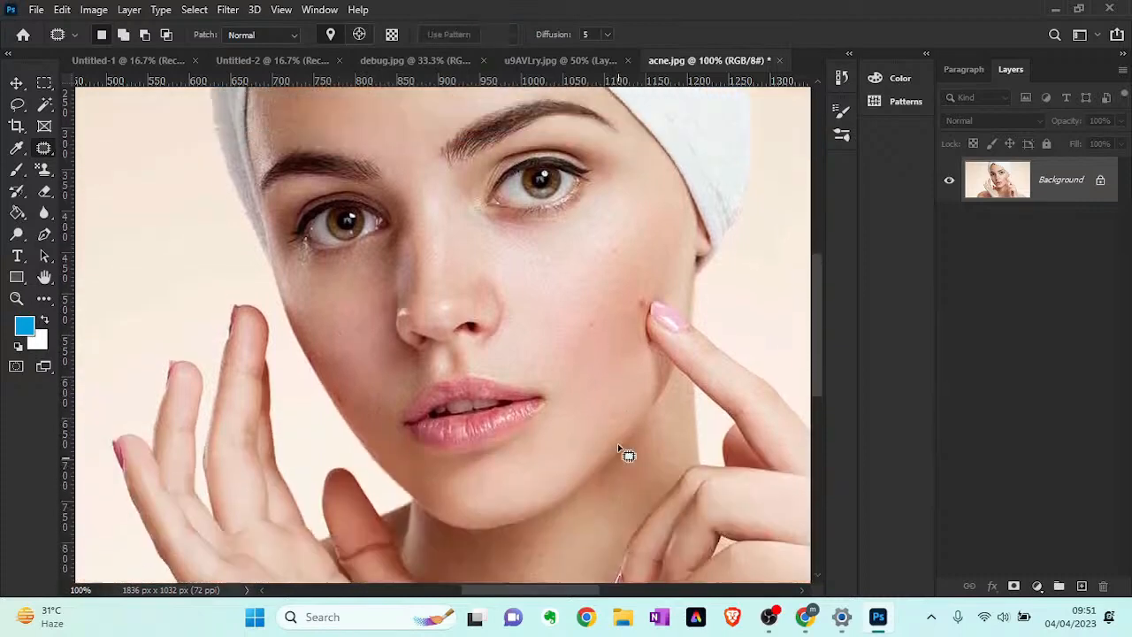
{"action": "scroll", "coordinate": [618, 449], "scroll_direction": "up", "scroll_amount": 1}
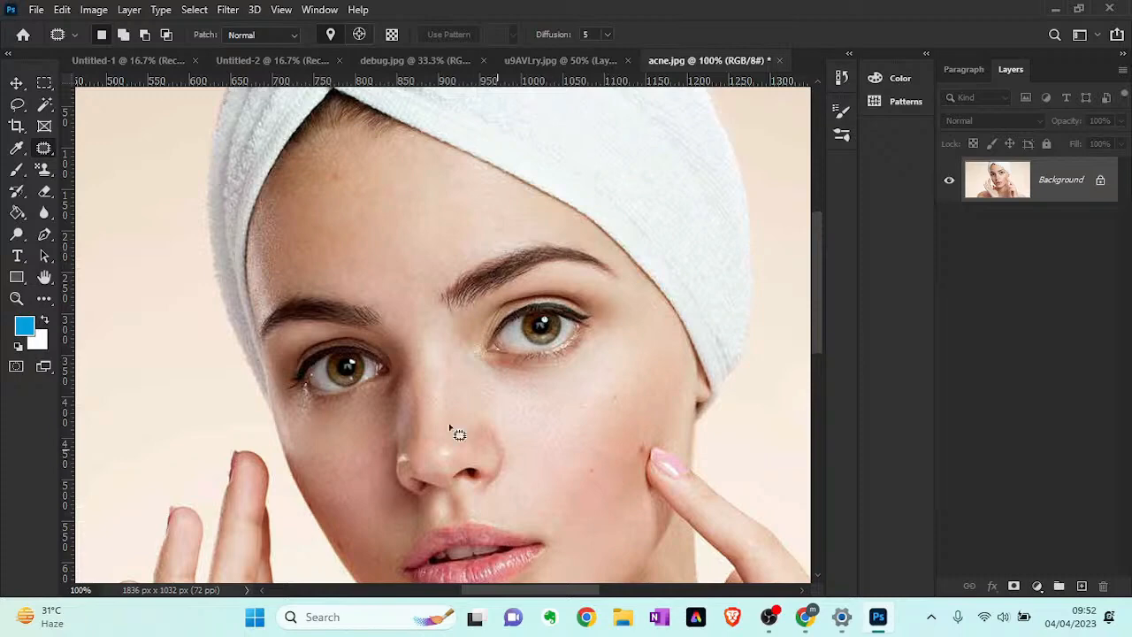
- Activate the Content-Aware Move Tool and zoom the retouched portrait out to 33.33%
{"action": "right_click", "coordinate": [44, 155]}
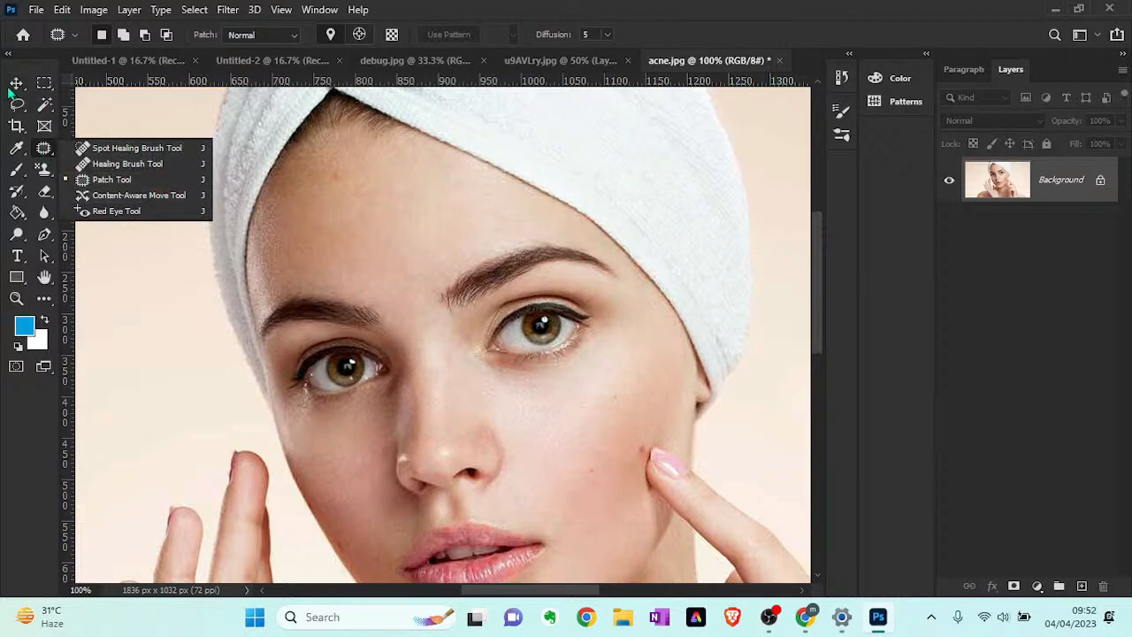
{"action": "left_click", "coordinate": [122, 196]}
{"action": "scroll", "coordinate": [380, 363], "scroll_direction": "down", "scroll_amount": 3}
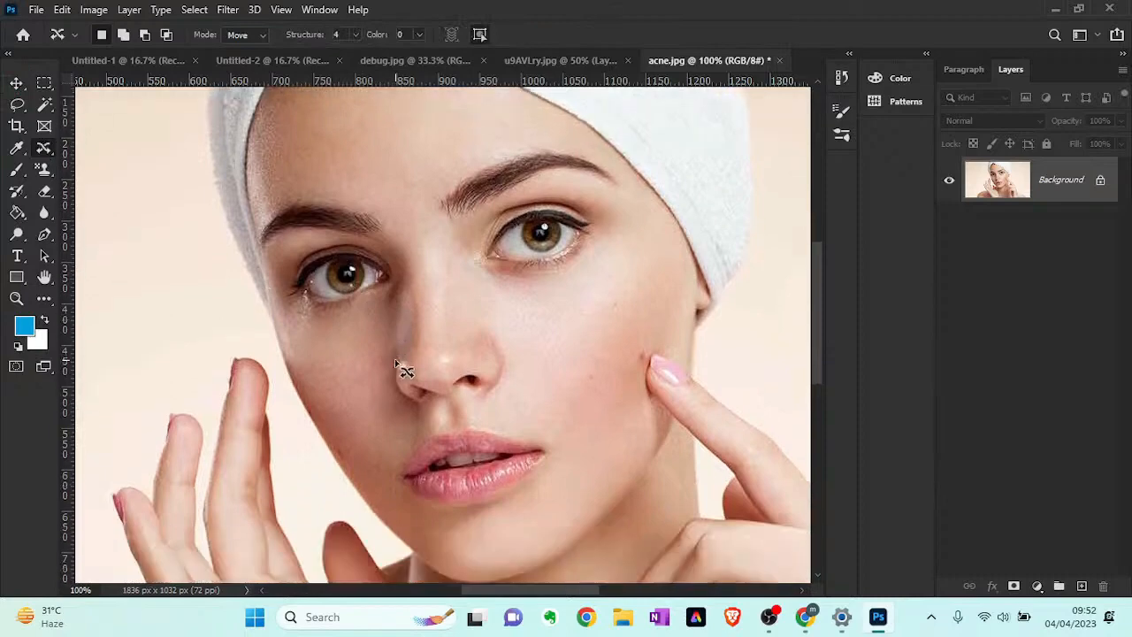
{"action": "scroll", "coordinate": [400, 368], "scroll_direction": "down", "scroll_amount": 3}
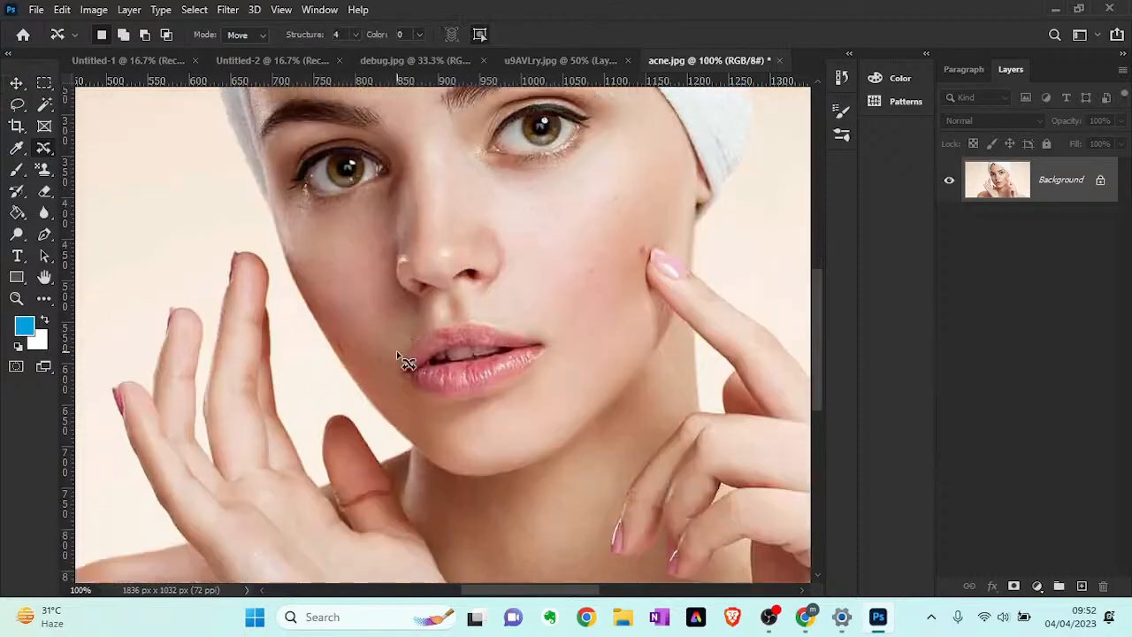
{"action": "key", "text": "z"}
{"action": "left_click", "coordinate": [405, 298], "text": "alt"}
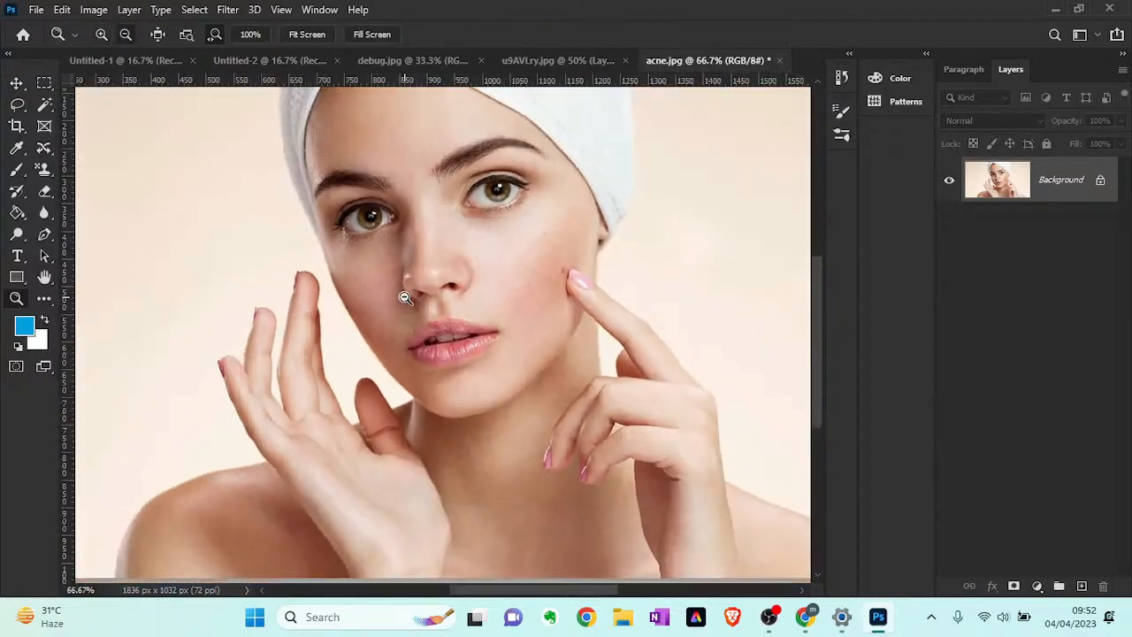
{"action": "left_click", "coordinate": [405, 298], "text": "alt"}
{"action": "left_click", "coordinate": [405, 299], "text": "alt"}
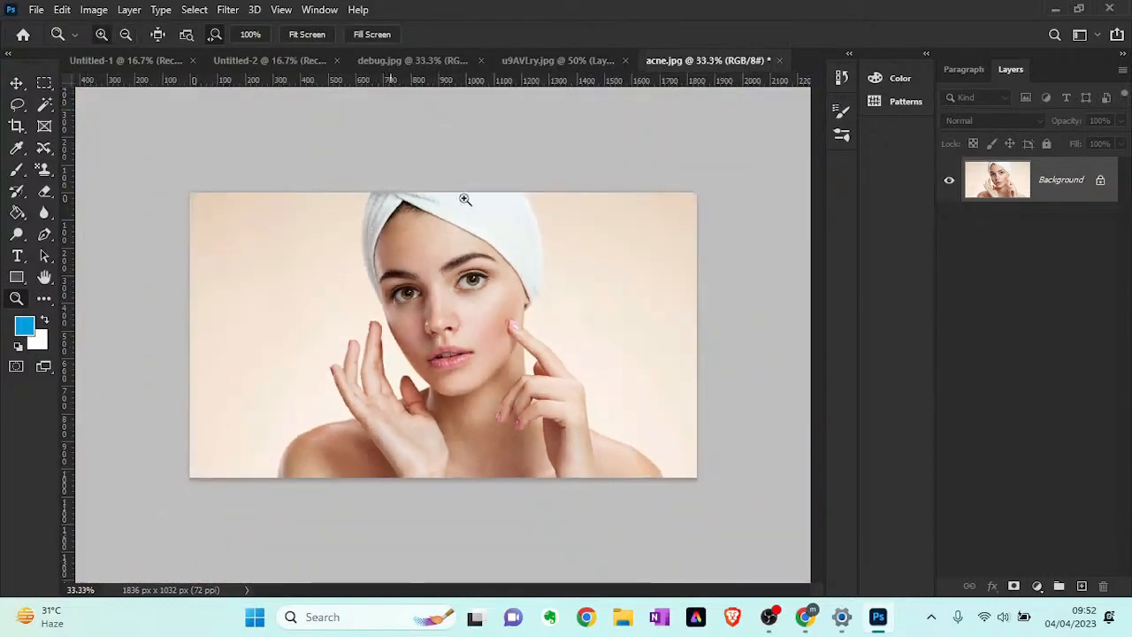
- Switch to the u9AVLry.jpg document and activate the Content-Aware Move Tool with the WallpapersWide.com watermark at 200% zoom
{"action": "left_click", "coordinate": [582, 59]}
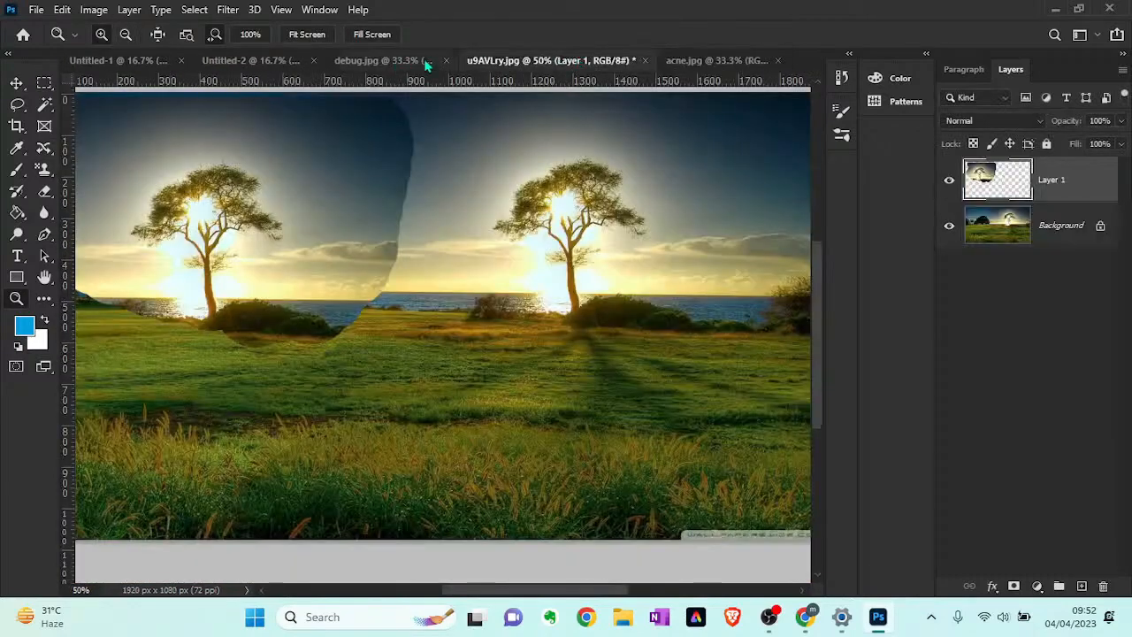
{"action": "left_click", "coordinate": [427, 62]}
{"action": "left_click", "coordinate": [555, 62]}
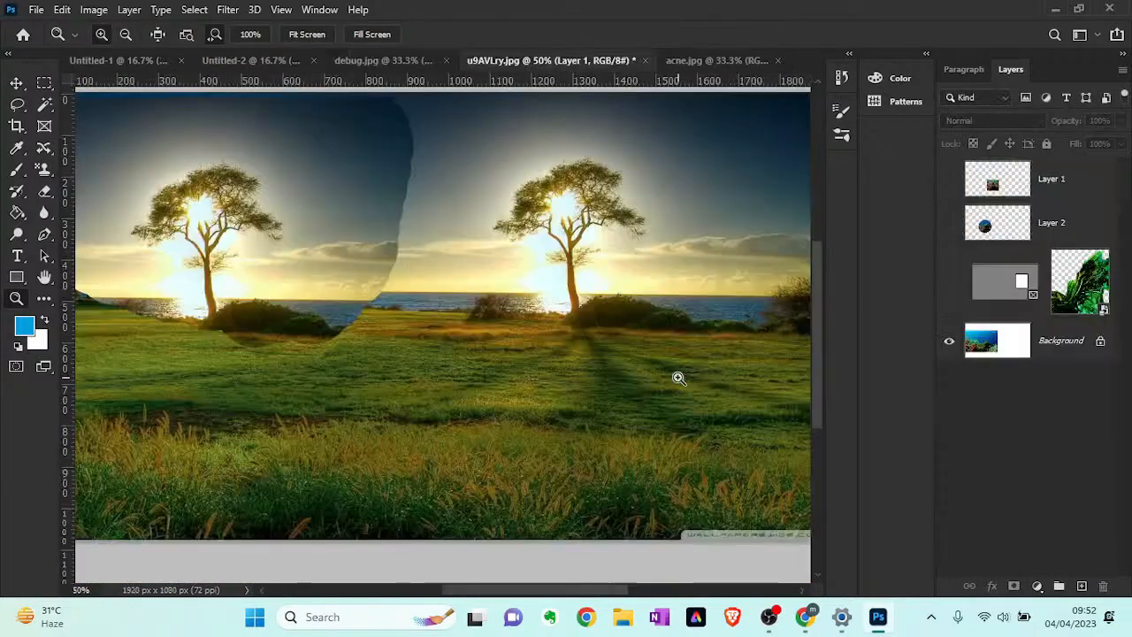
{"action": "scroll", "coordinate": [760, 537], "scroll_direction": "down", "scroll_amount": 1}
{"action": "scroll", "coordinate": [762, 526], "scroll_direction": "down", "scroll_amount": 3}
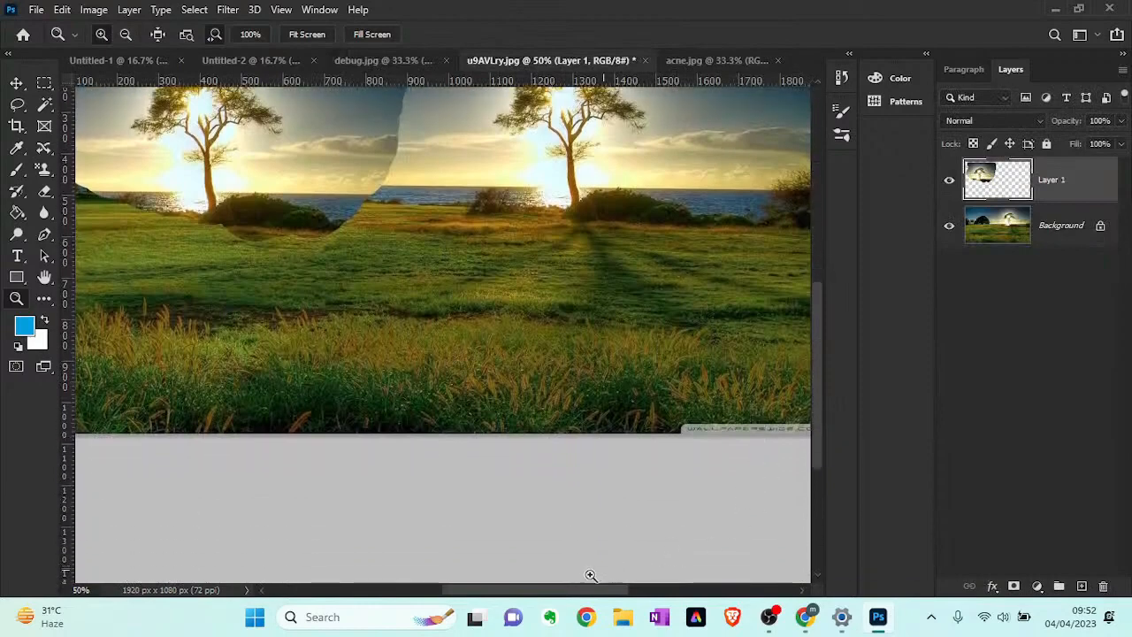
{"action": "left_click_drag", "start_coordinate": [583, 599], "coordinate": [637, 591]}
{"action": "left_click", "coordinate": [640, 448]}
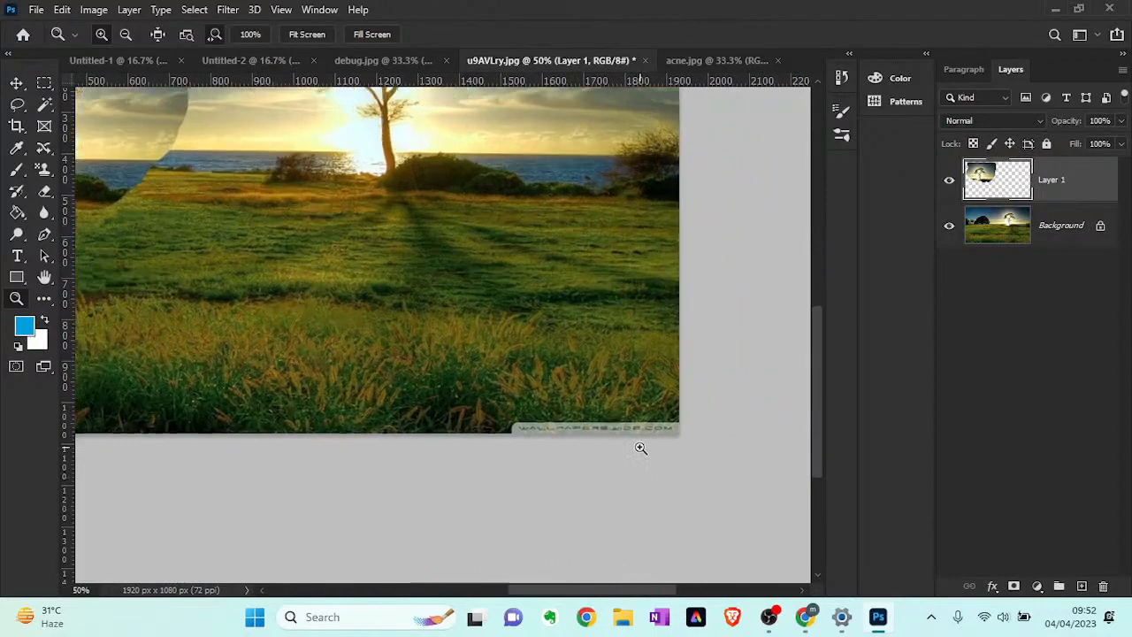
{"action": "left_click", "coordinate": [641, 449]}
{"action": "left_click", "coordinate": [641, 449]}
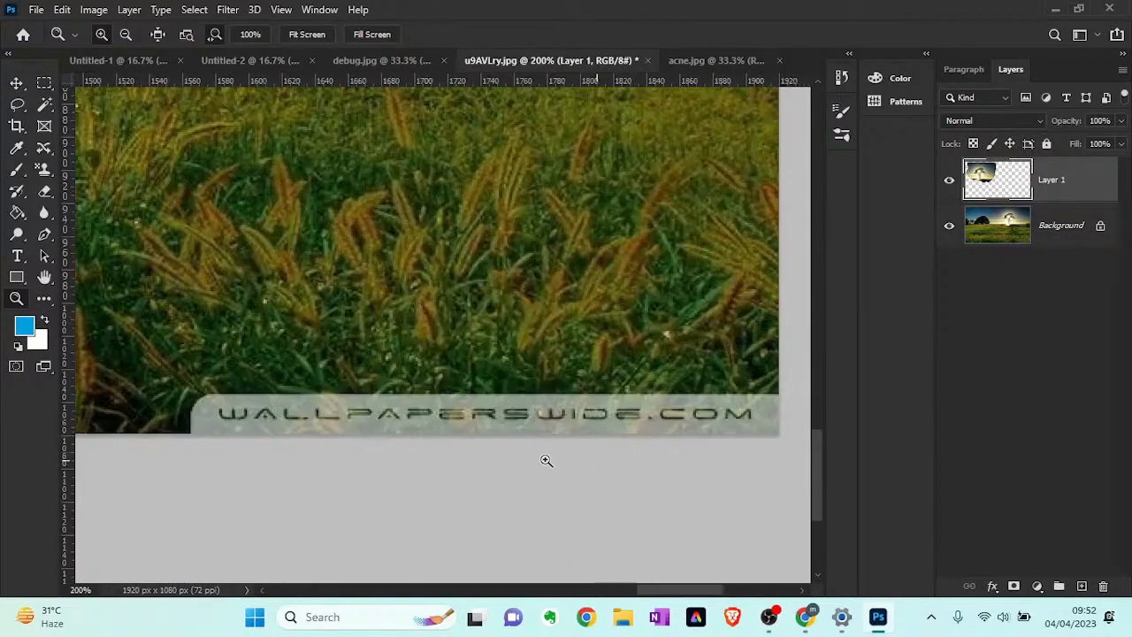
{"action": "left_click", "coordinate": [44, 152]}
{"action": "left_click", "coordinate": [131, 194]}
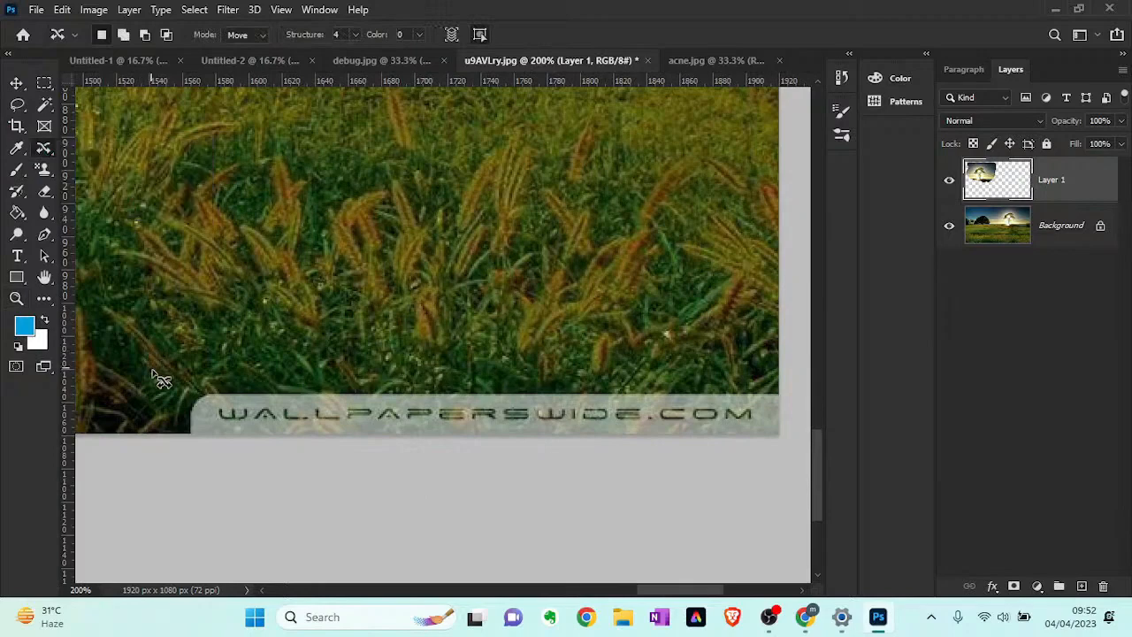
- Outline the WallpapersWide.com watermark, try to move it up into the grass, and make the Background layer active
{"action": "mouse_move", "coordinate": [168, 379]}
{"action": "left_mouse_down"}
{"action": "mouse_move", "coordinate": [177, 405]}
{"action": "mouse_move", "coordinate": [230, 445]}
{"action": "mouse_move", "coordinate": [813, 481]}
{"action": "mouse_move", "coordinate": [822, 430]}
{"action": "mouse_move", "coordinate": [802, 386]}
{"action": "mouse_move", "coordinate": [158, 398]}
{"action": "mouse_move", "coordinate": [166, 391]}
{"action": "left_mouse_up"}
{"action": "left_click_drag", "start_coordinate": [355, 413], "coordinate": [362, 357]}
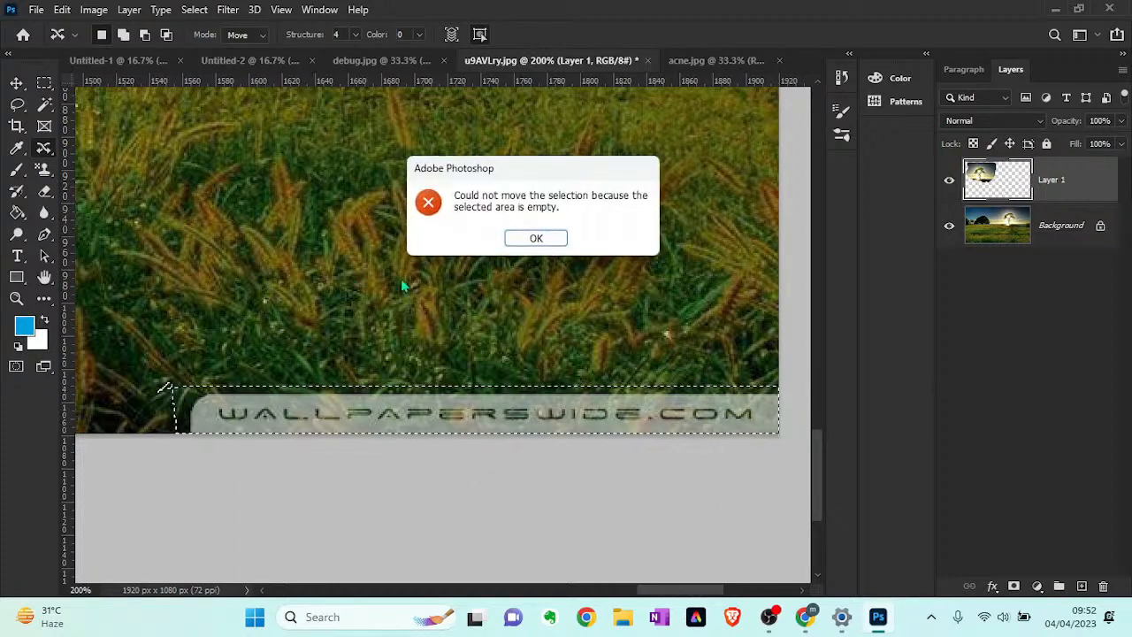
{"action": "left_click", "coordinate": [502, 238]}
{"action": "left_click", "coordinate": [1036, 236]}
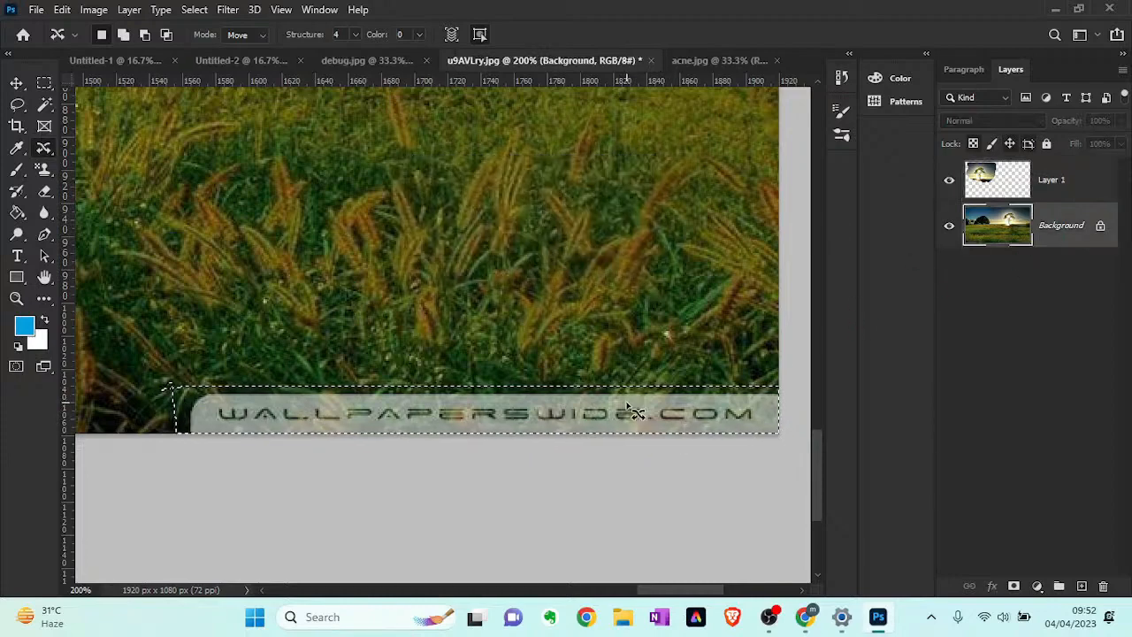
- Move the outlined watermark up into the grass, replace it with a Content-Aware fill at 100% opacity, and deselect
{"action": "left_click_drag", "start_coordinate": [628, 405], "coordinate": [592, 274]}
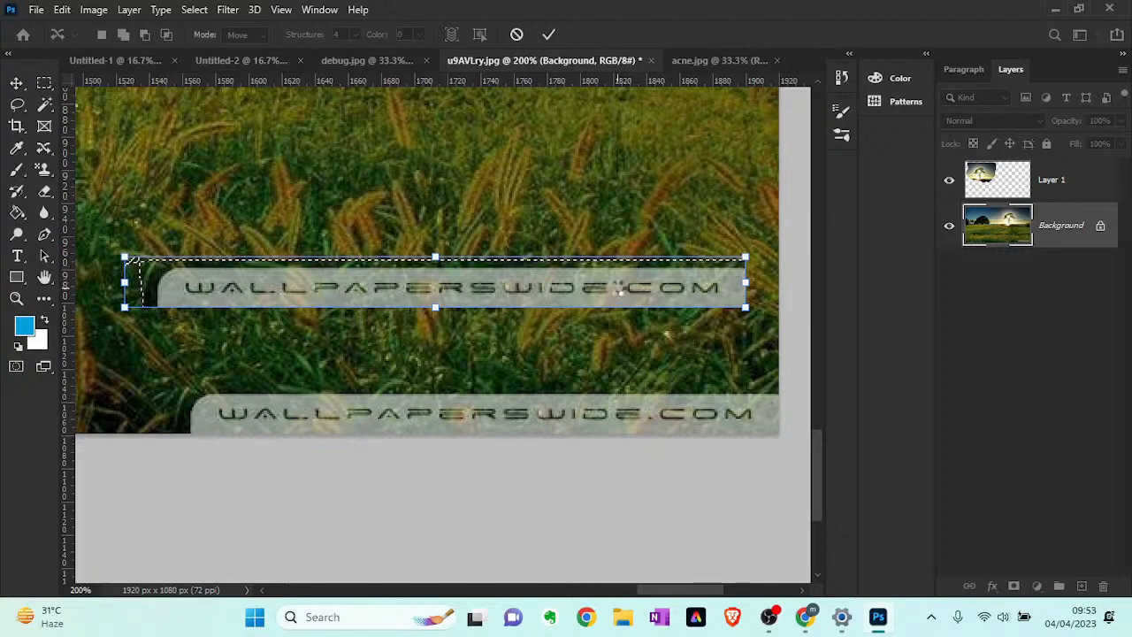
{"action": "key", "text": "Return"}
{"action": "key", "text": "Delete"}
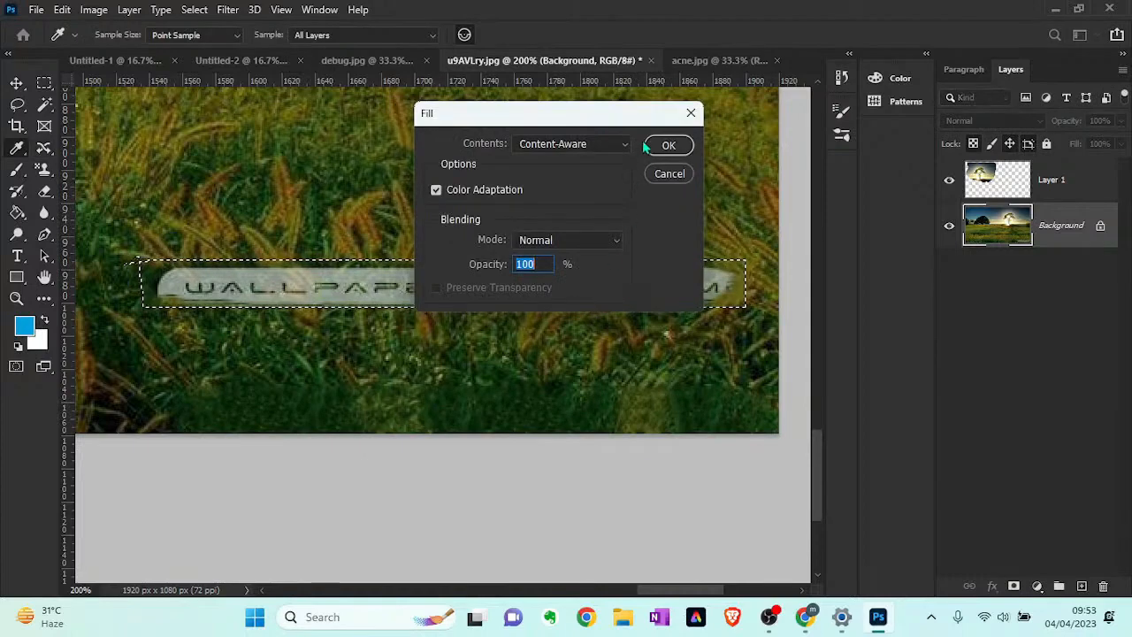
{"action": "left_click", "coordinate": [655, 146]}
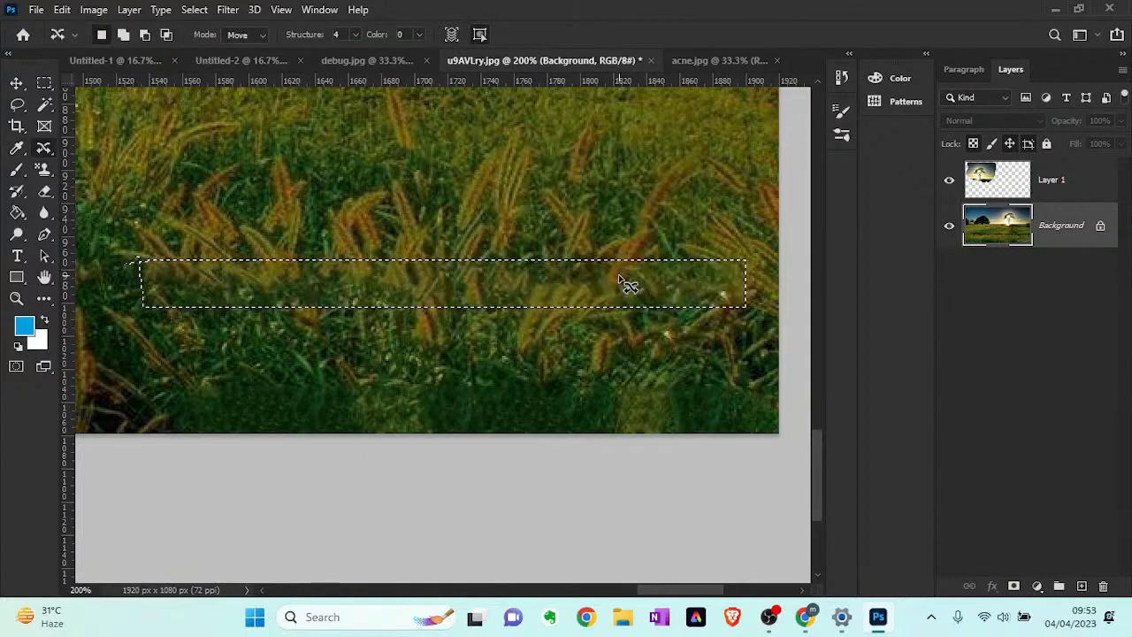
{"action": "key", "text": "ctrl+d"}
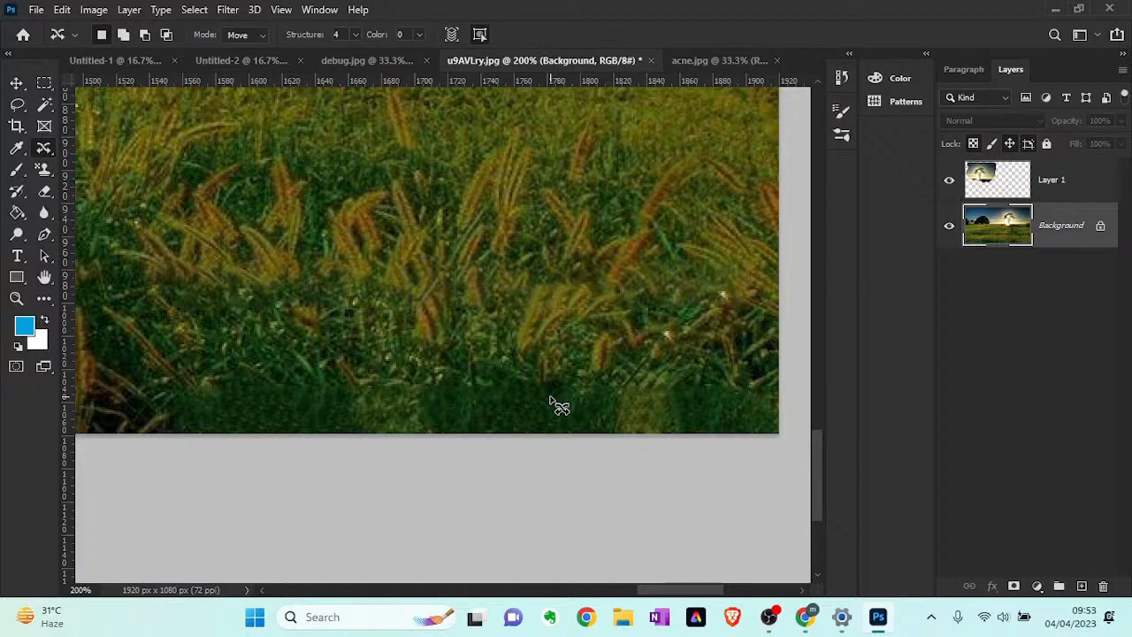
- Undo the watermark's fill and move, and clear the selection around it
{"action": "key", "text": "ctrl+z"}
{"action": "key", "text": "ctrl+z"}
{"action": "key", "text": "ctrl+z"}
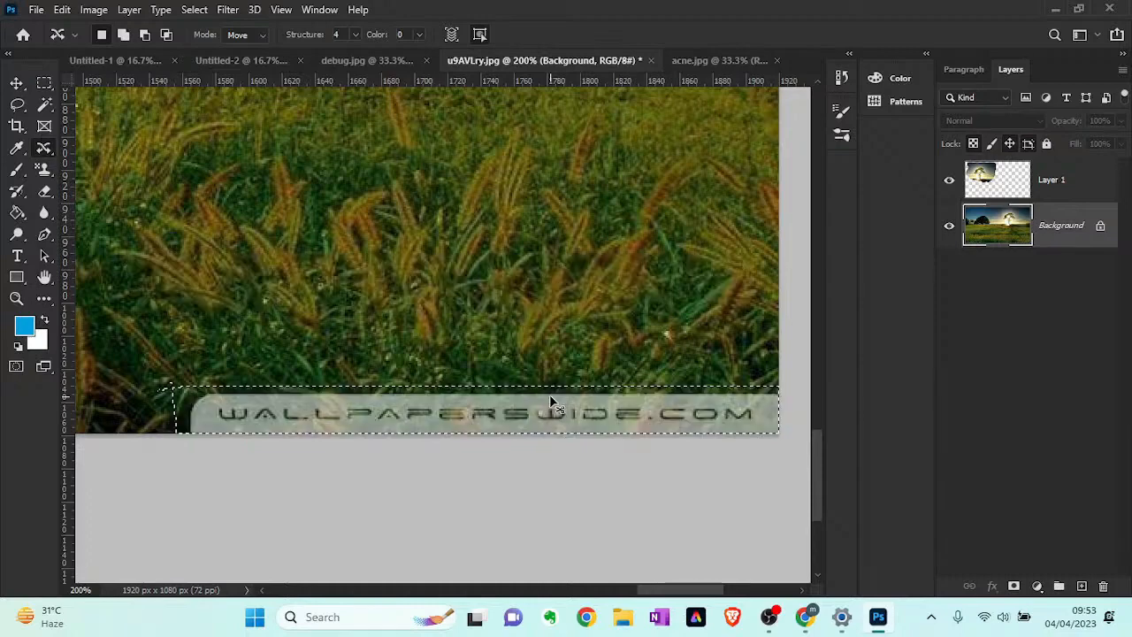
{"action": "key", "text": "ctrl+d"}
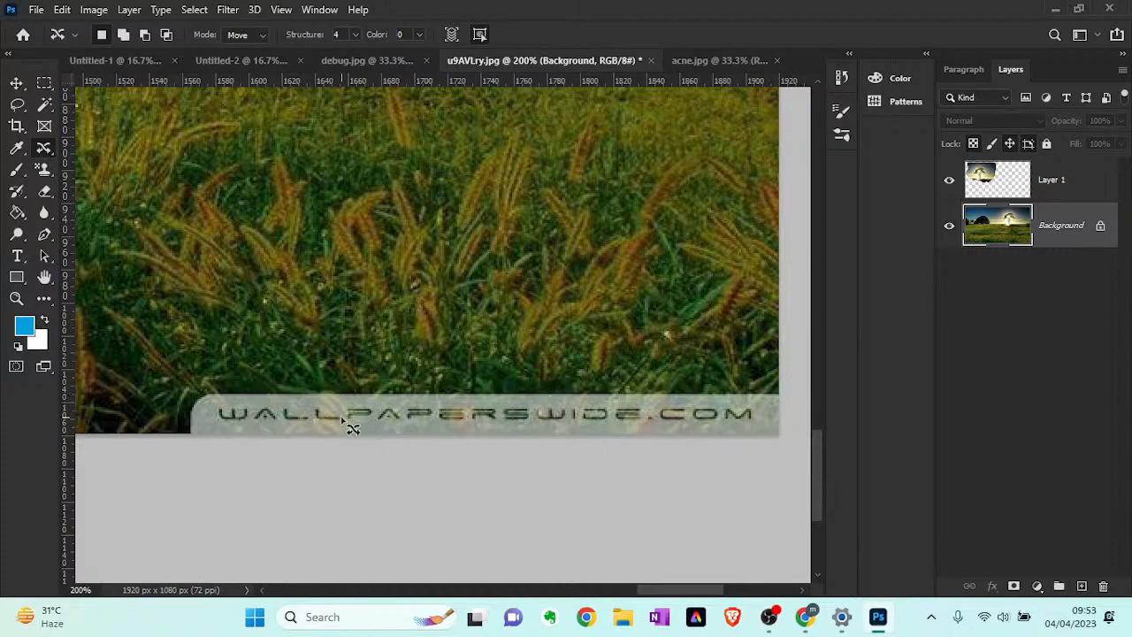
- Outline the WallpapersWide.com watermark again with the Content-Aware Move Tool and move it up into the grass
{"action": "right_click", "coordinate": [46, 149]}
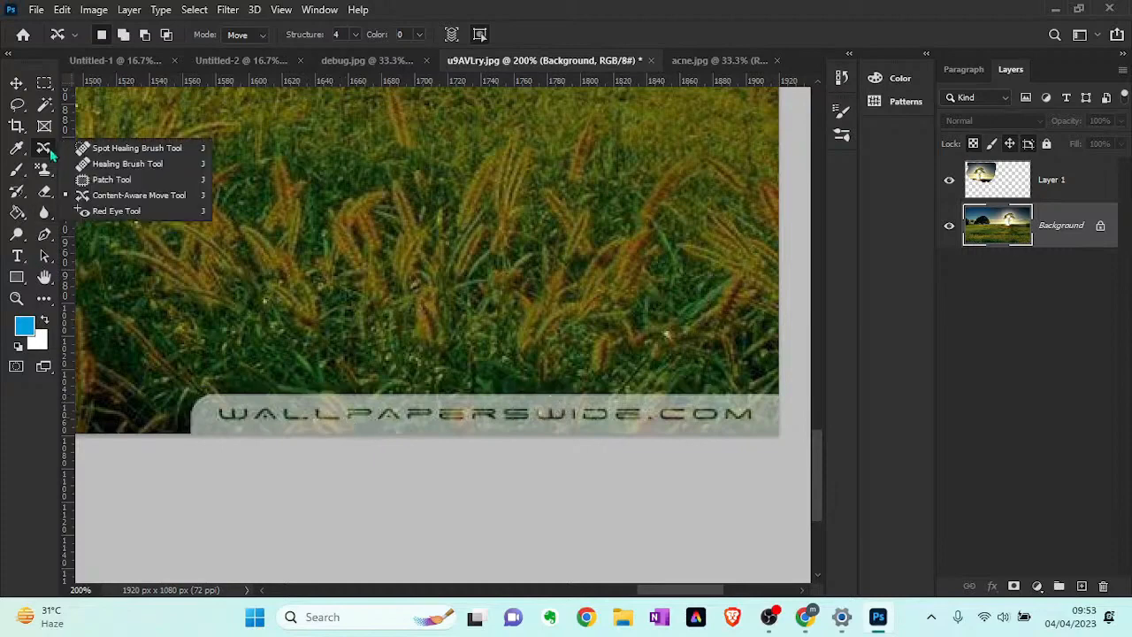
{"action": "left_click", "coordinate": [133, 196]}
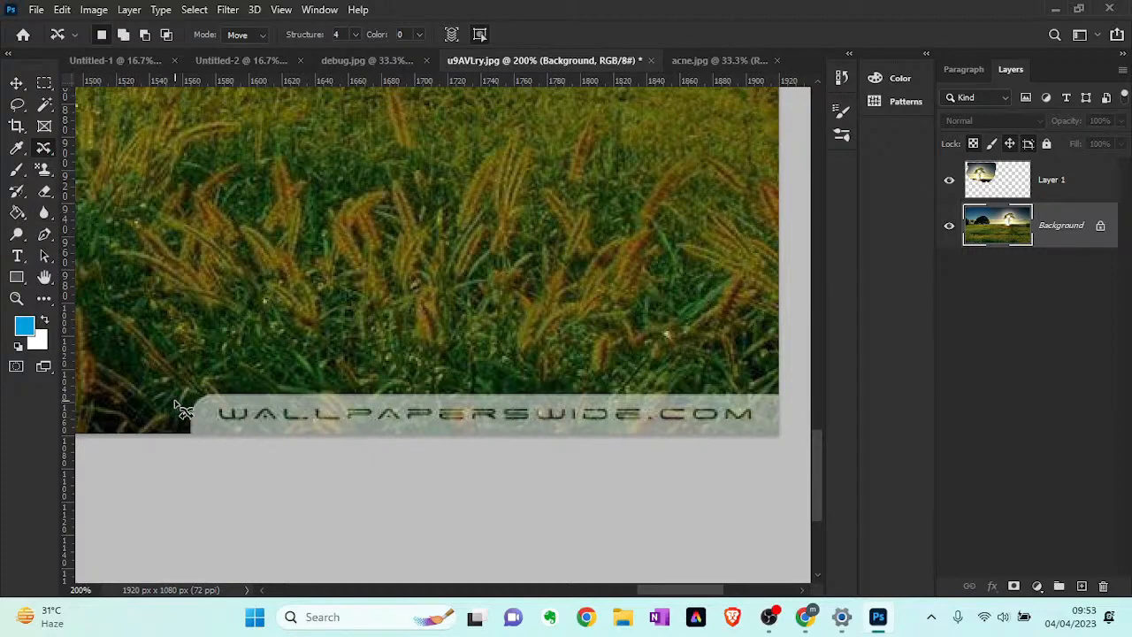
{"action": "mouse_move", "coordinate": [174, 380]}
{"action": "left_mouse_down"}
{"action": "mouse_move", "coordinate": [175, 420]}
{"action": "mouse_move", "coordinate": [338, 461]}
{"action": "mouse_move", "coordinate": [766, 478]}
{"action": "mouse_move", "coordinate": [804, 466]}
{"action": "mouse_move", "coordinate": [804, 399]}
{"action": "mouse_move", "coordinate": [732, 392]}
{"action": "mouse_move", "coordinate": [273, 384]}
{"action": "mouse_move", "coordinate": [171, 398]}
{"action": "mouse_move", "coordinate": [177, 408]}
{"action": "left_mouse_up"}
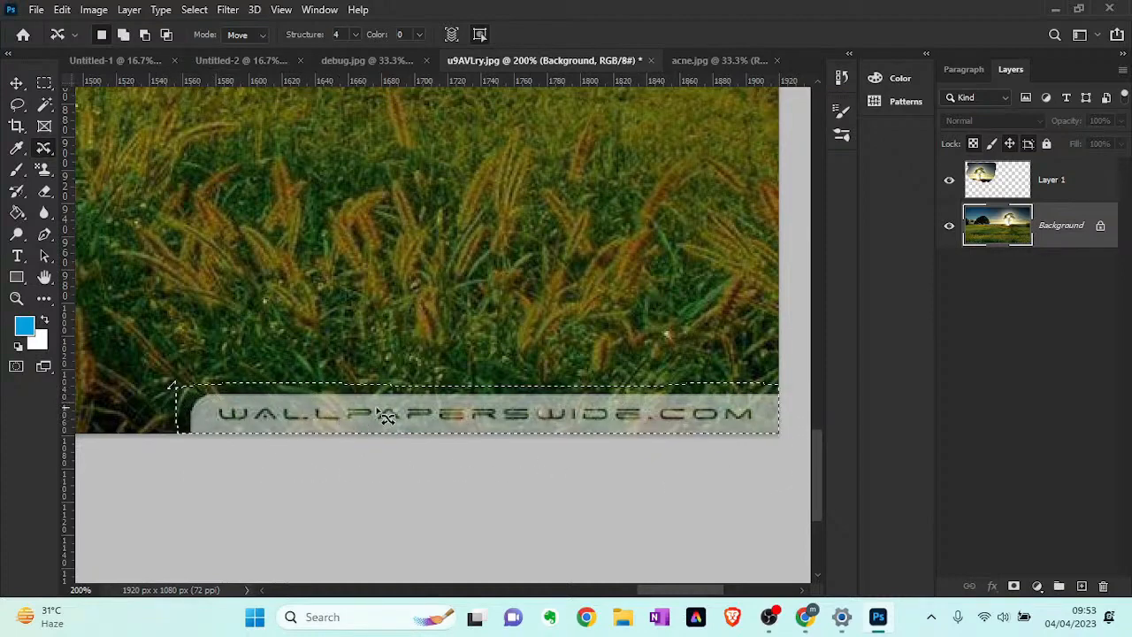
{"action": "left_click_drag", "start_coordinate": [368, 435], "coordinate": [337, 320]}
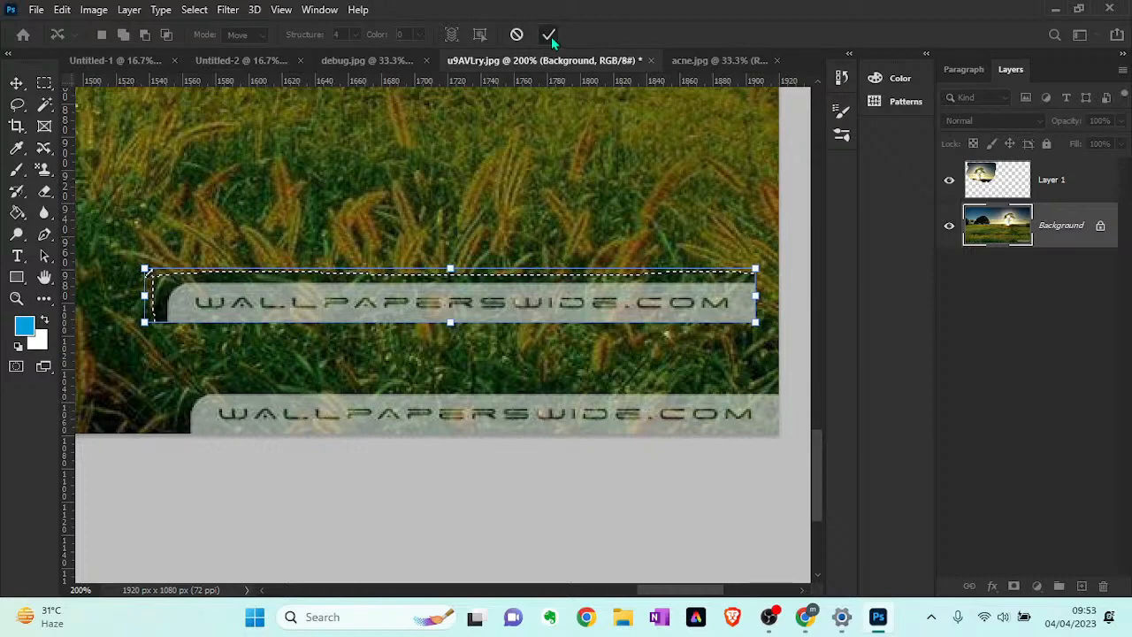
{"action": "left_click", "coordinate": [549, 34]}
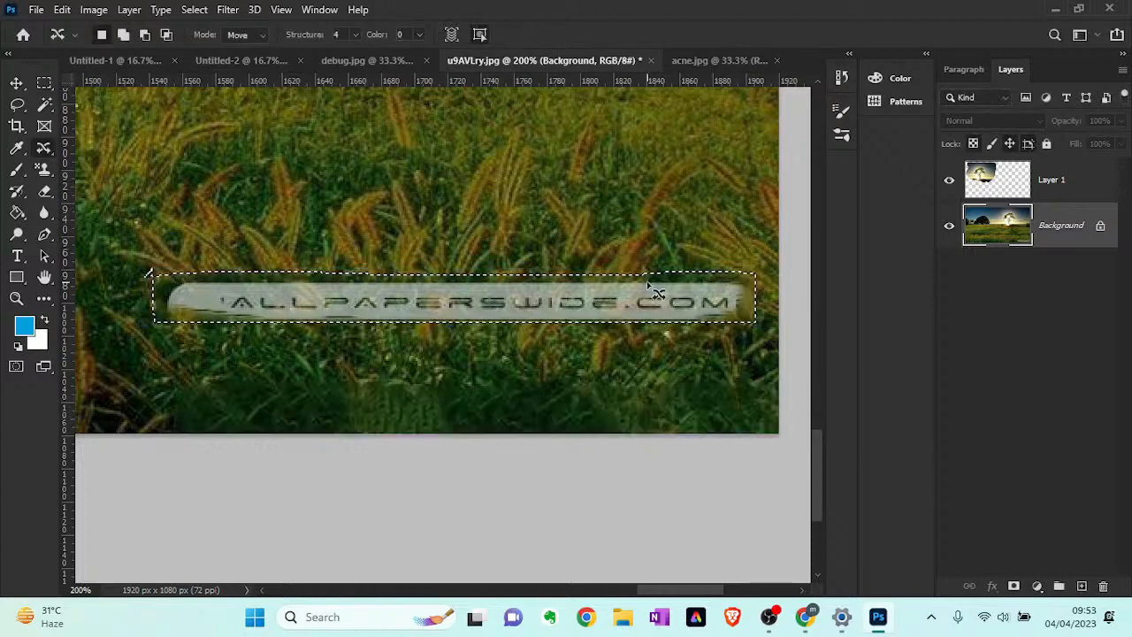
- Fill the moved watermark's selection using Content-Aware with Color Adaptation, Normal mode and 100% opacity, and deselect
{"action": "key", "text": "shift+F5"}
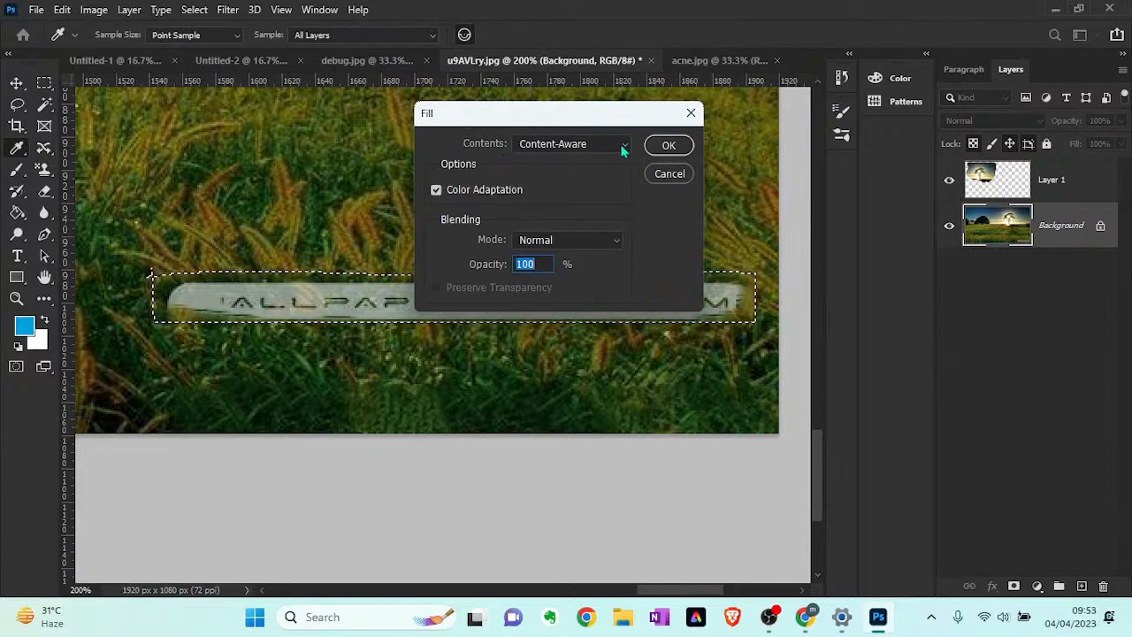
{"action": "left_click", "coordinate": [669, 148]}
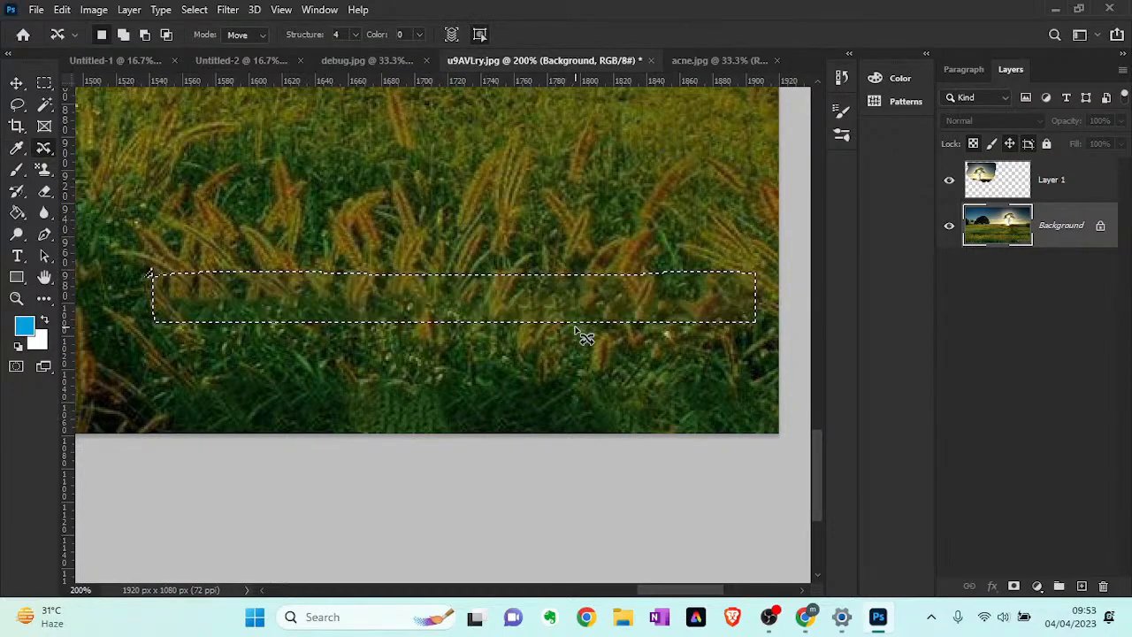
{"action": "key", "text": "ctrl+d"}
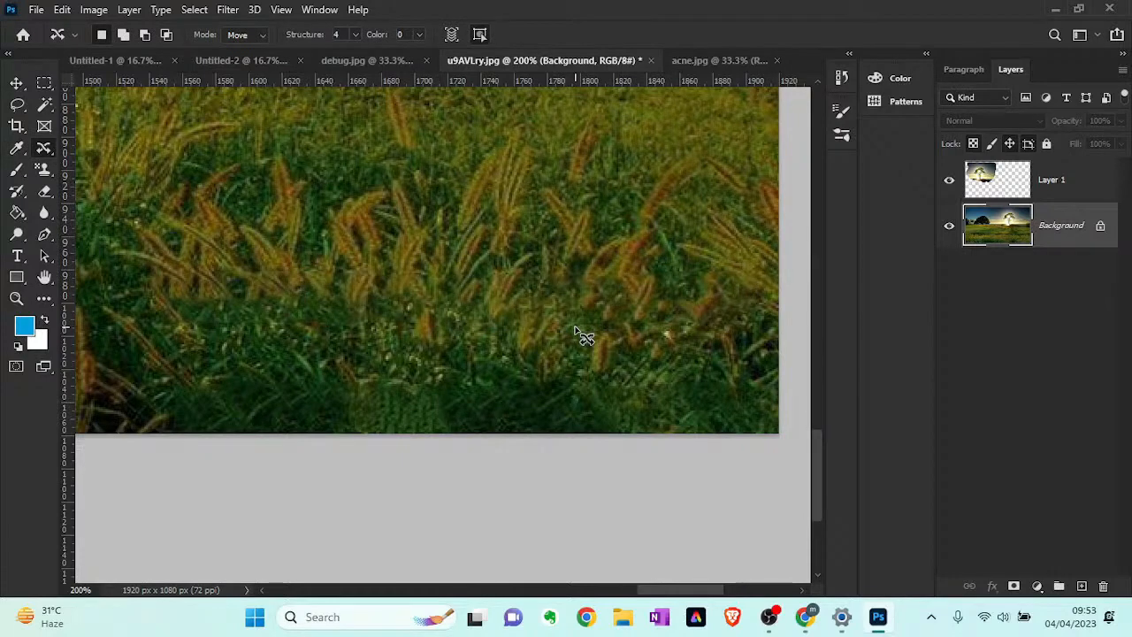
{"action": "scroll", "coordinate": [536, 435], "scroll_direction": "down", "scroll_amount": 1}
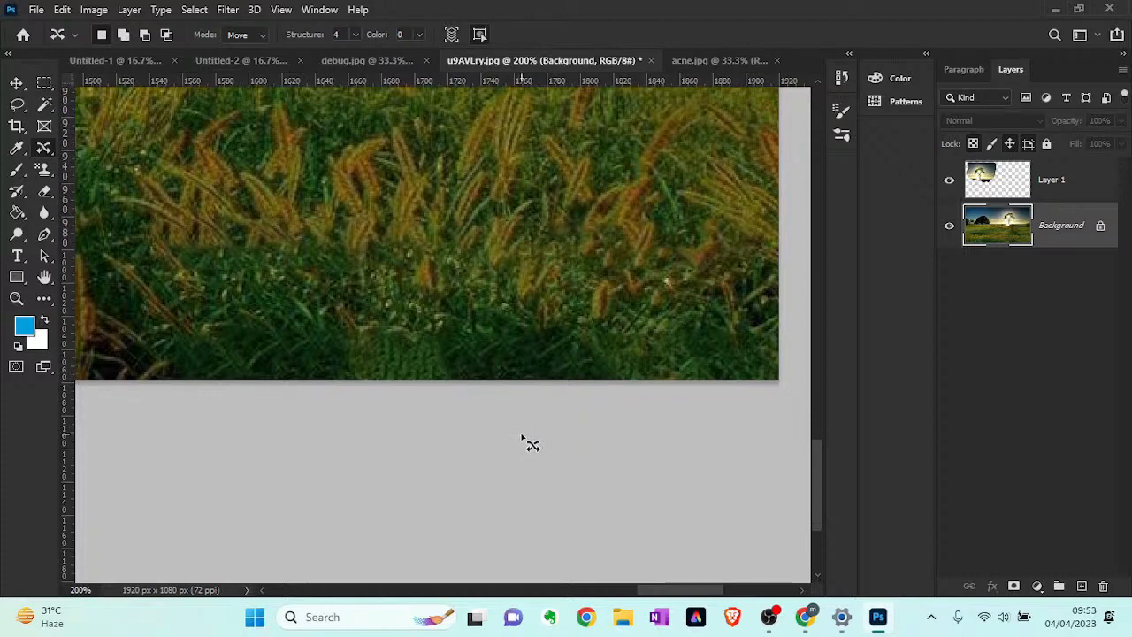
{"action": "scroll", "coordinate": [528, 432], "scroll_direction": "up", "scroll_amount": 1}
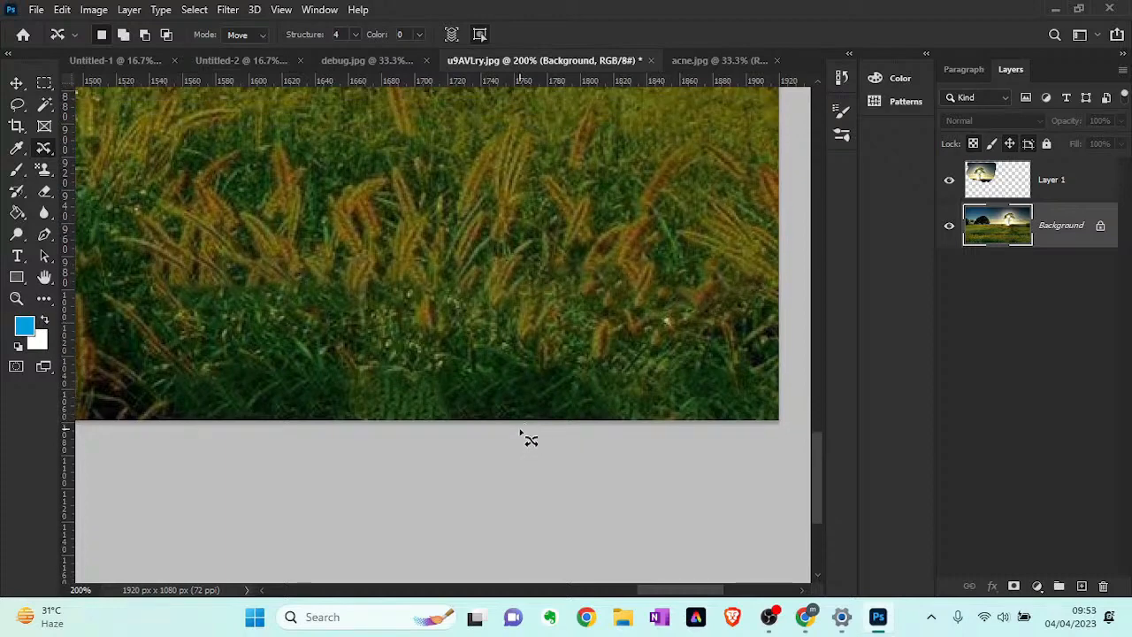
- Switch from the Content-Aware Move Tool to the Red Eye Tool
{"action": "scroll", "coordinate": [531, 434], "scroll_direction": "up", "scroll_amount": 1}
{"action": "scroll", "coordinate": [522, 437], "scroll_direction": "up", "scroll_amount": 1}
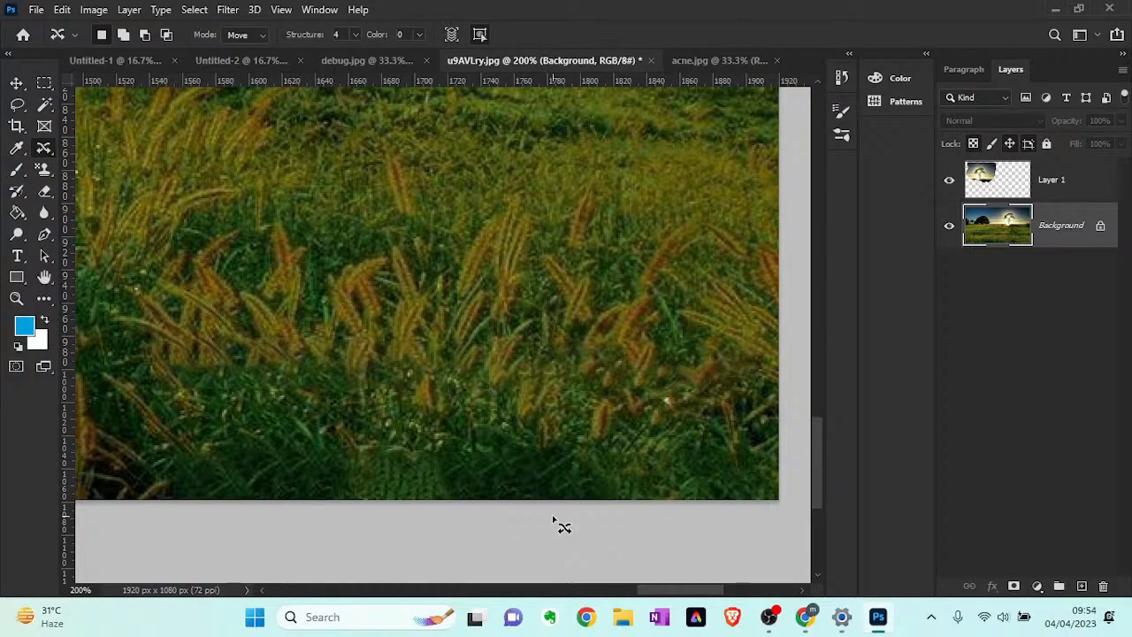
{"action": "key", "text": "z"}
{"action": "left_click", "coordinate": [575, 468], "text": "alt"}
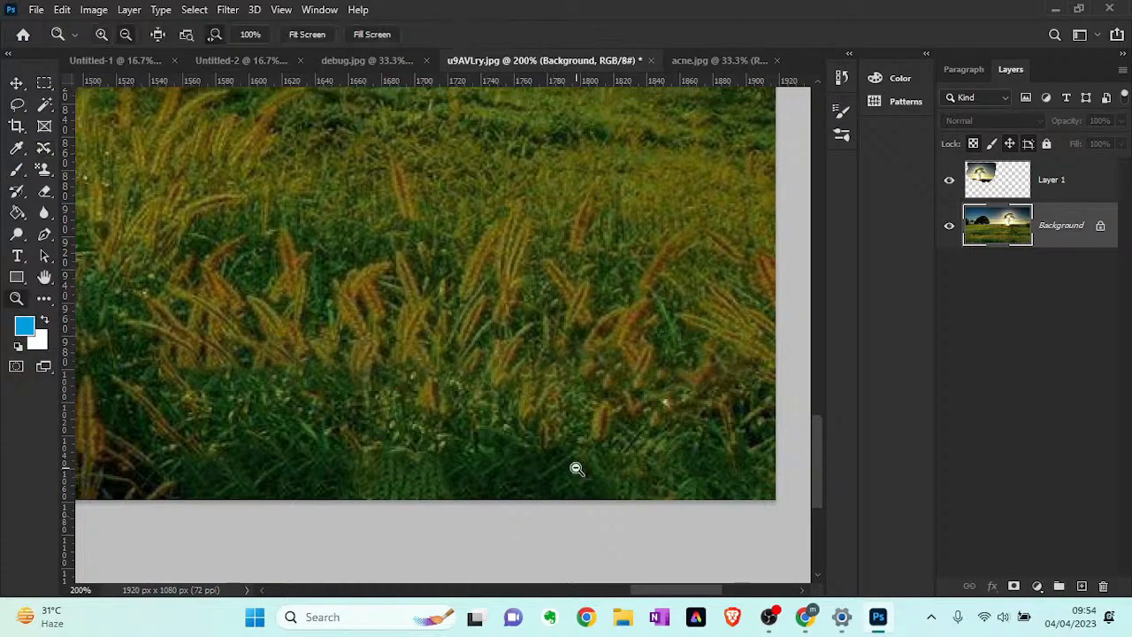
{"action": "left_click", "coordinate": [473, 483], "text": "alt"}
{"action": "left_click", "coordinate": [225, 458], "text": "alt"}
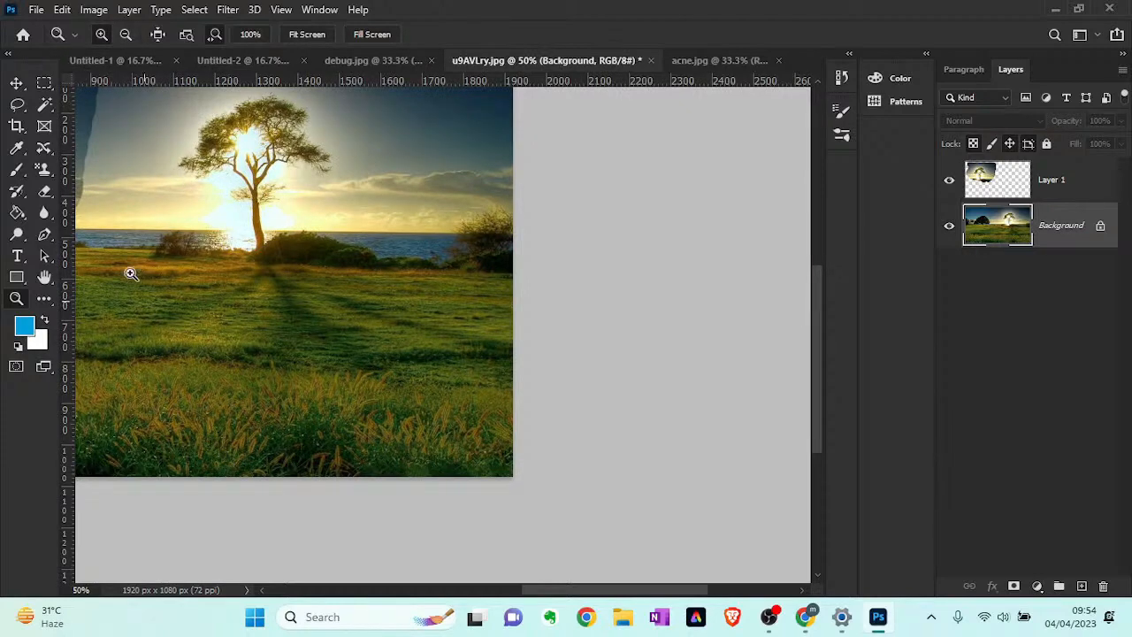
{"action": "left_click", "coordinate": [51, 154]}
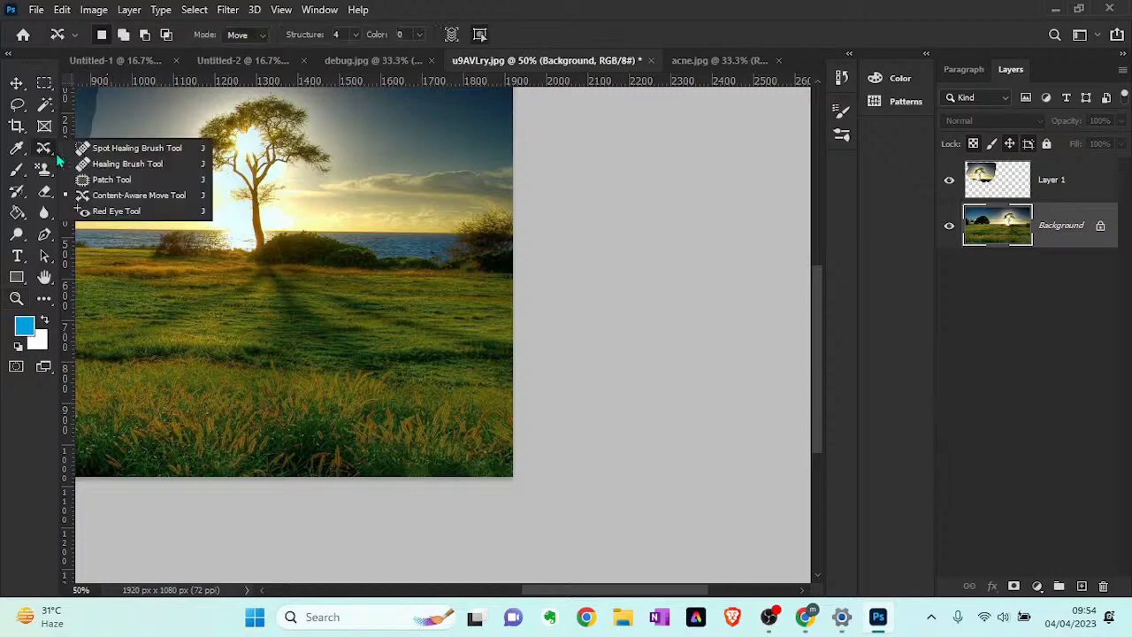
{"action": "left_click", "coordinate": [112, 212]}
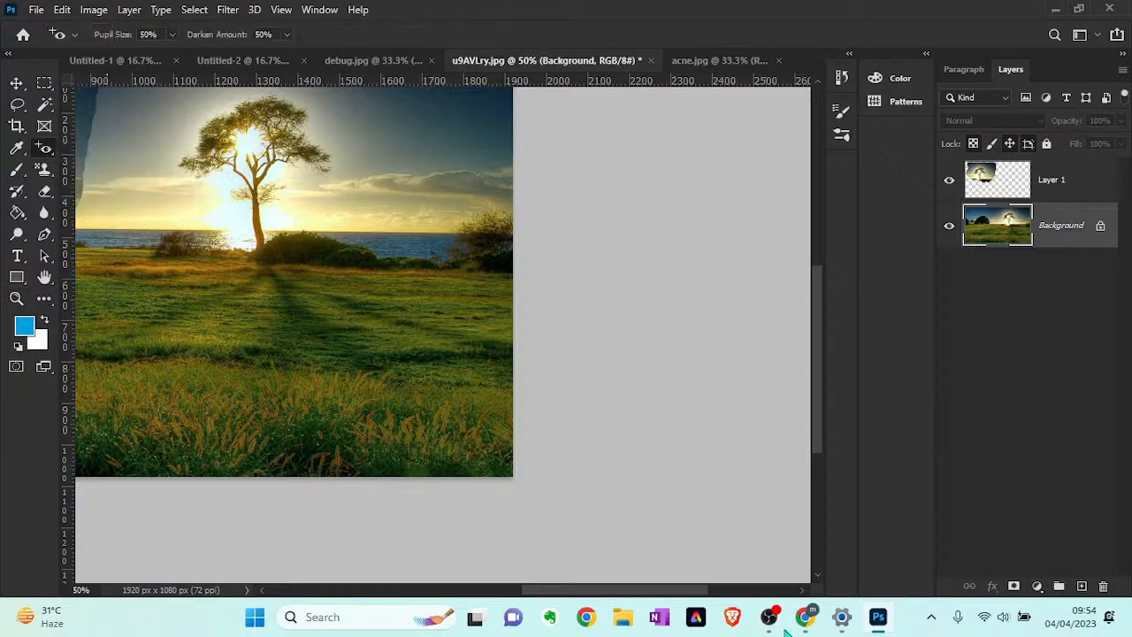
- Switch to Chrome and run a Google Images search for "red eye"
{"action": "mouse_move", "coordinate": [806, 624]}
{"action": "left_click", "coordinate": [811, 524]}
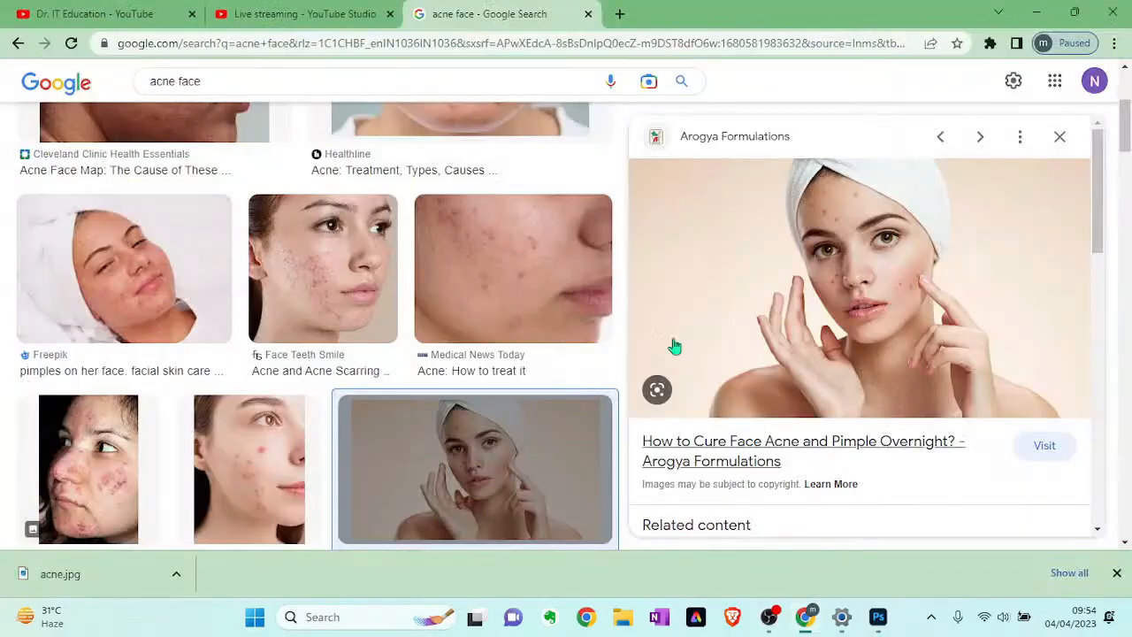
{"action": "triple_click", "coordinate": [235, 81]}
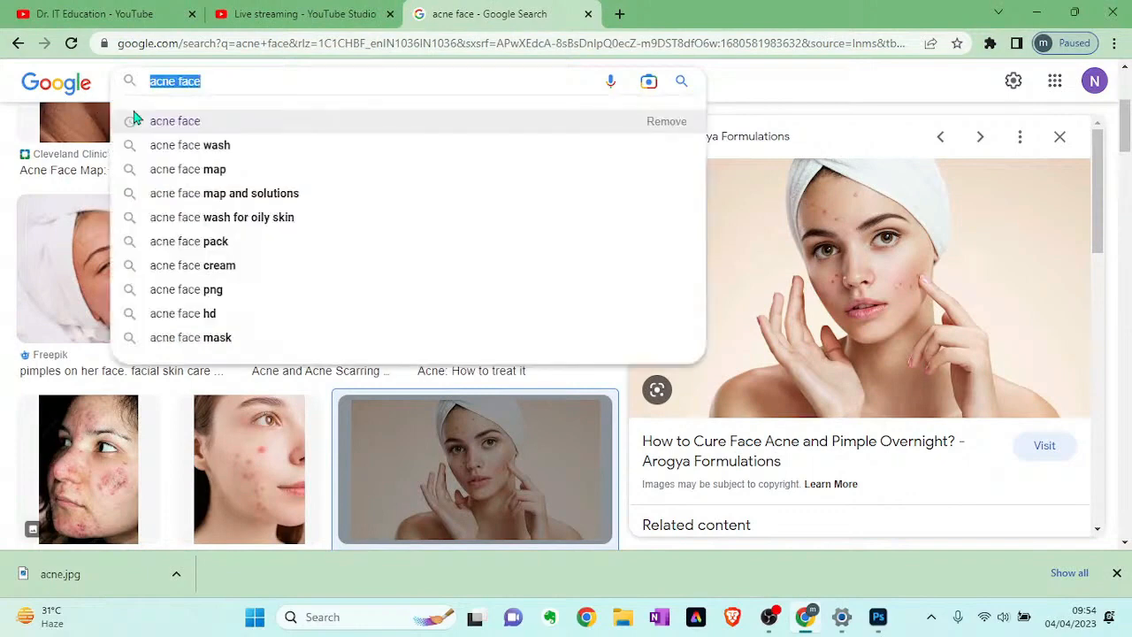
{"action": "type", "text": "red eye"}
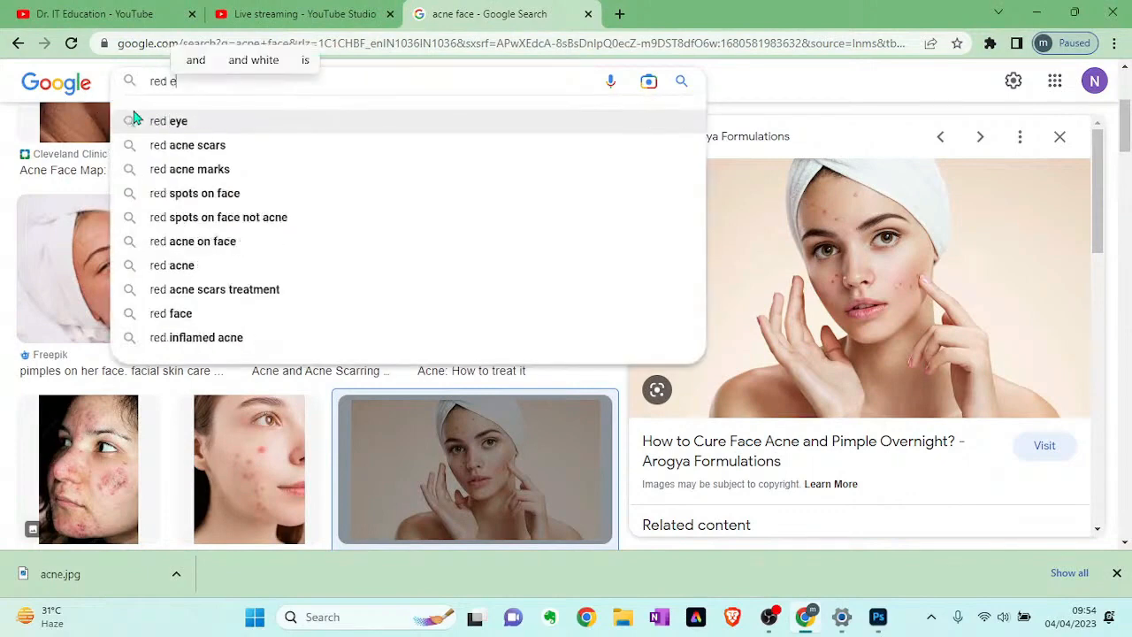
{"action": "left_click", "coordinate": [168, 120]}
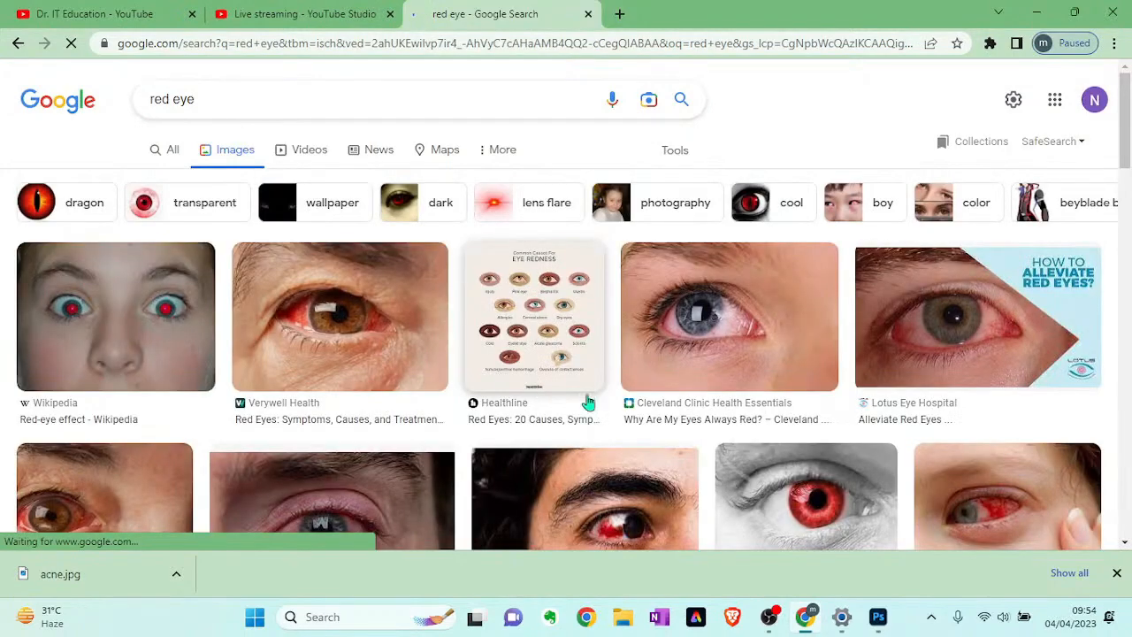
- Save the Klinika Svjetlost photo of a grey eye with a red iris under its suggested name
{"action": "scroll", "coordinate": [694, 404], "scroll_direction": "down", "scroll_amount": 2}
{"action": "scroll", "coordinate": [694, 404], "scroll_direction": "down", "scroll_amount": 3}
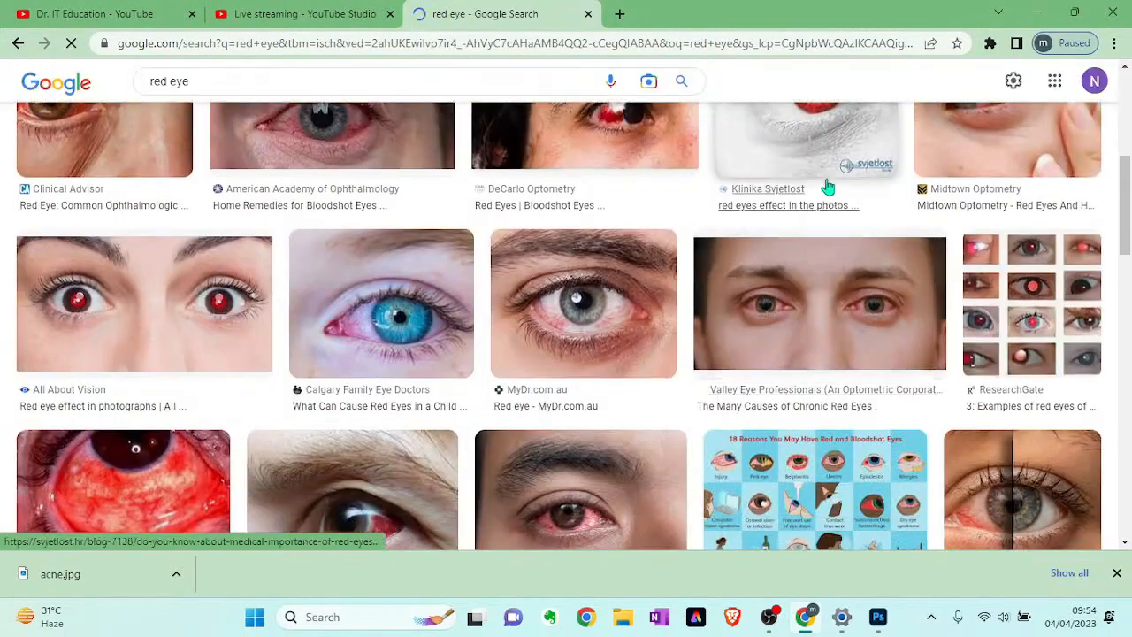
{"action": "left_click", "coordinate": [795, 144]}
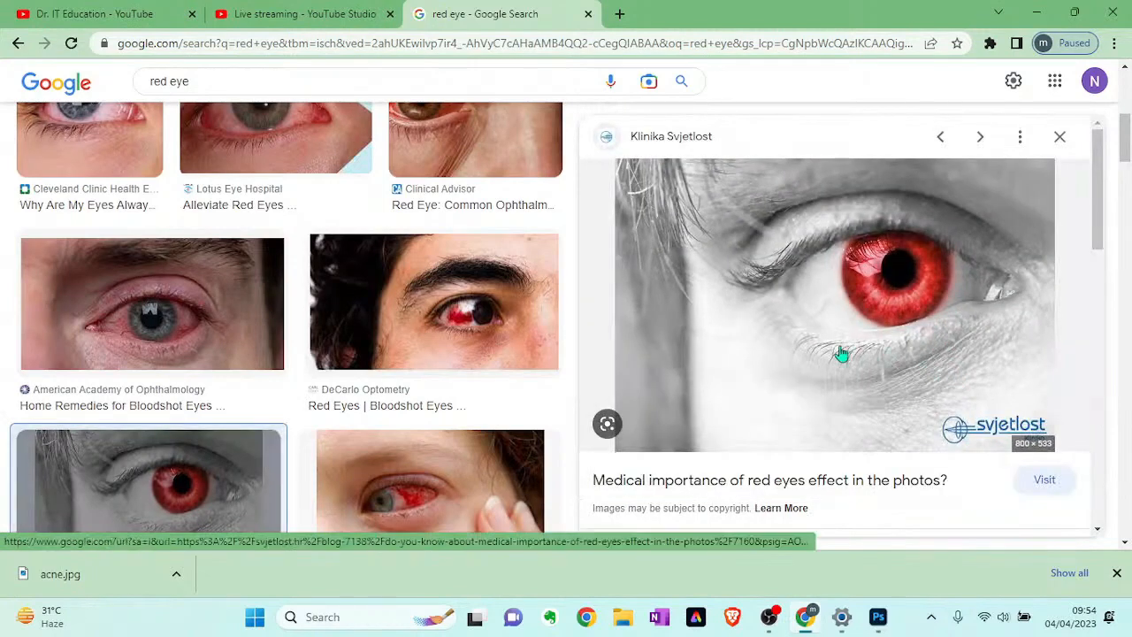
{"action": "right_click", "coordinate": [841, 349]}
{"action": "left_click", "coordinate": [918, 235]}
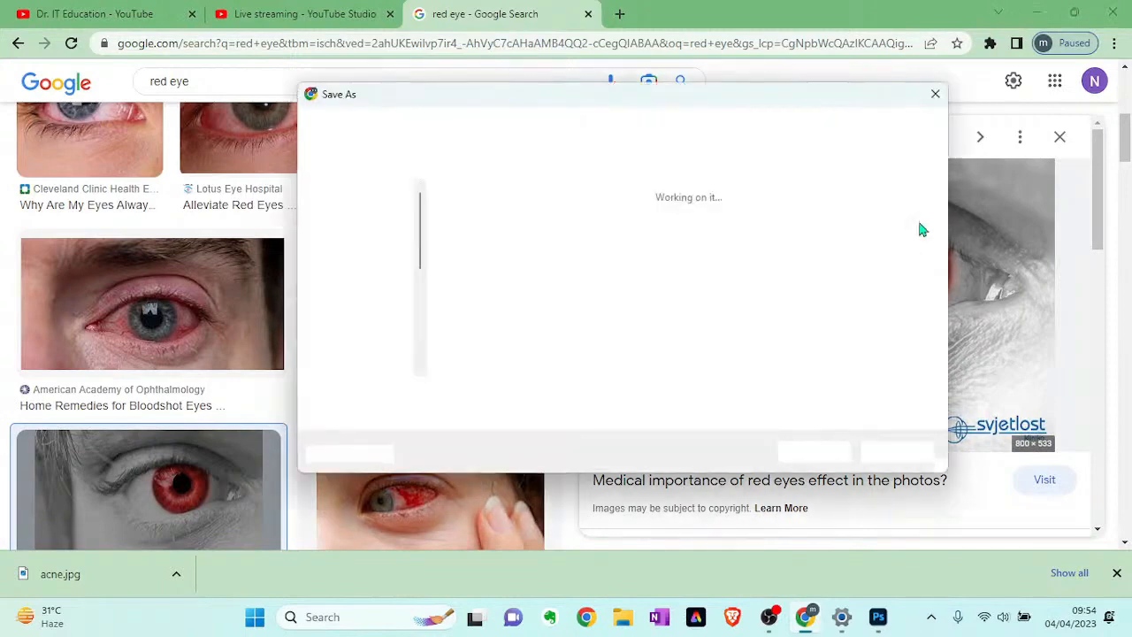
{"action": "left_click", "coordinate": [812, 452]}
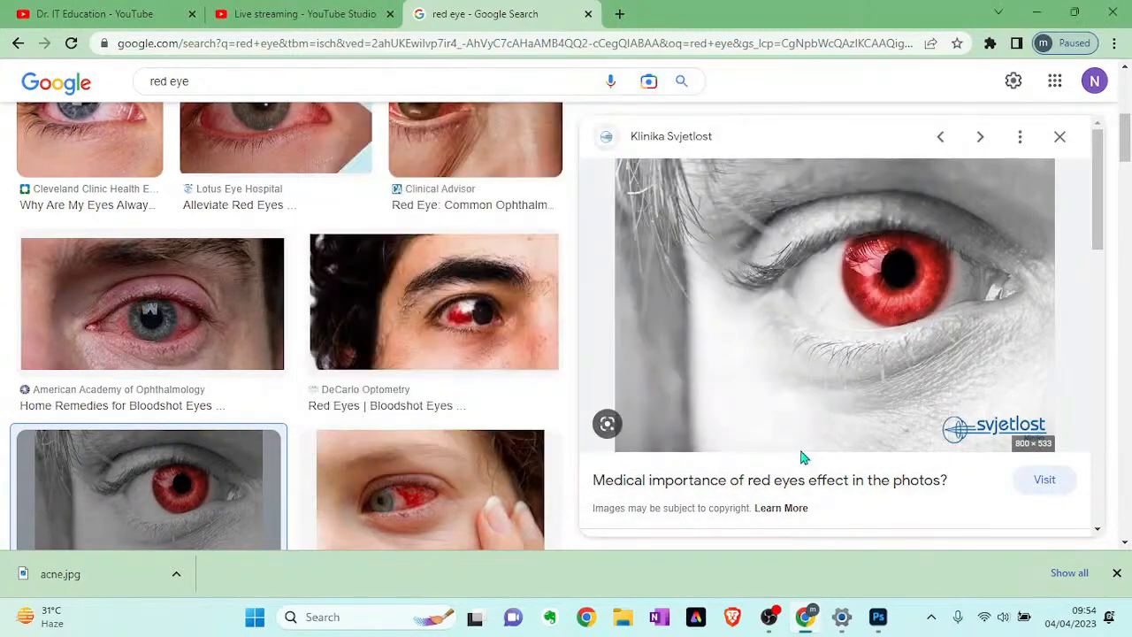
- Return to Photoshop and open crvene-oci-fotoaparat.jpg from the New folder on the desktop
{"action": "key", "text": "alt+Tab"}
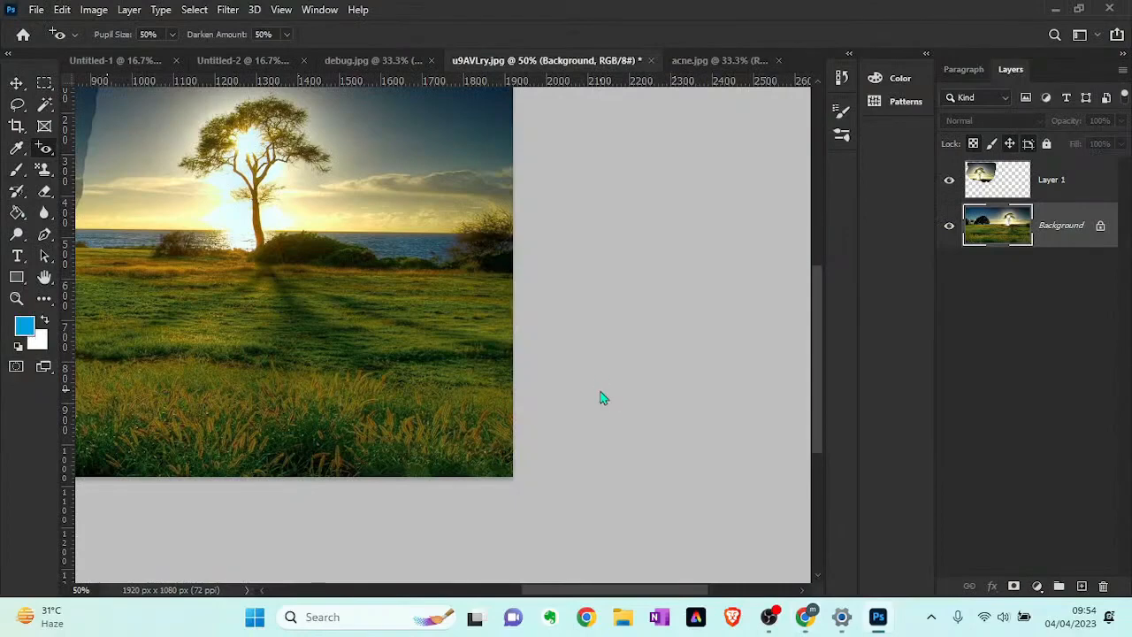
{"action": "key", "text": "ctrl+o"}
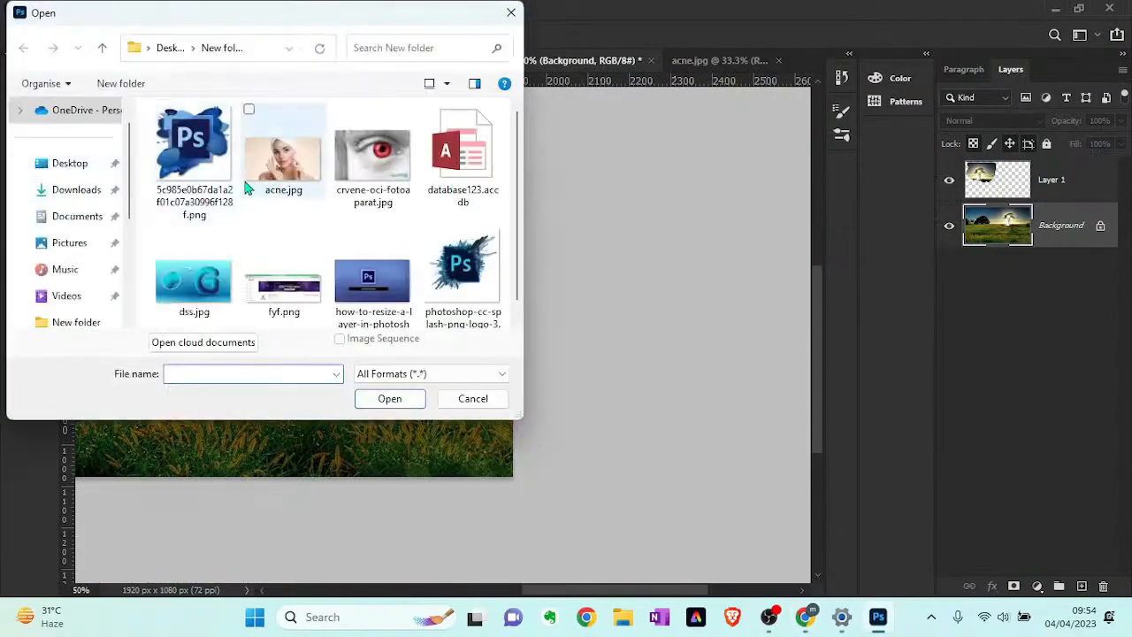
{"action": "left_click", "coordinate": [396, 195]}
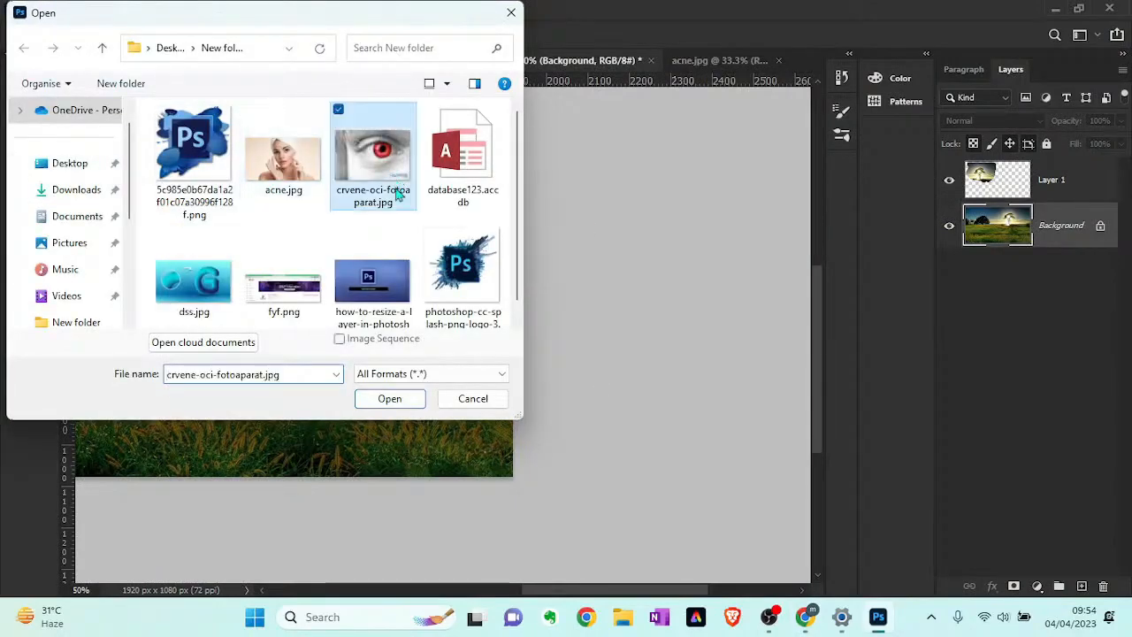
{"action": "left_click", "coordinate": [381, 398]}
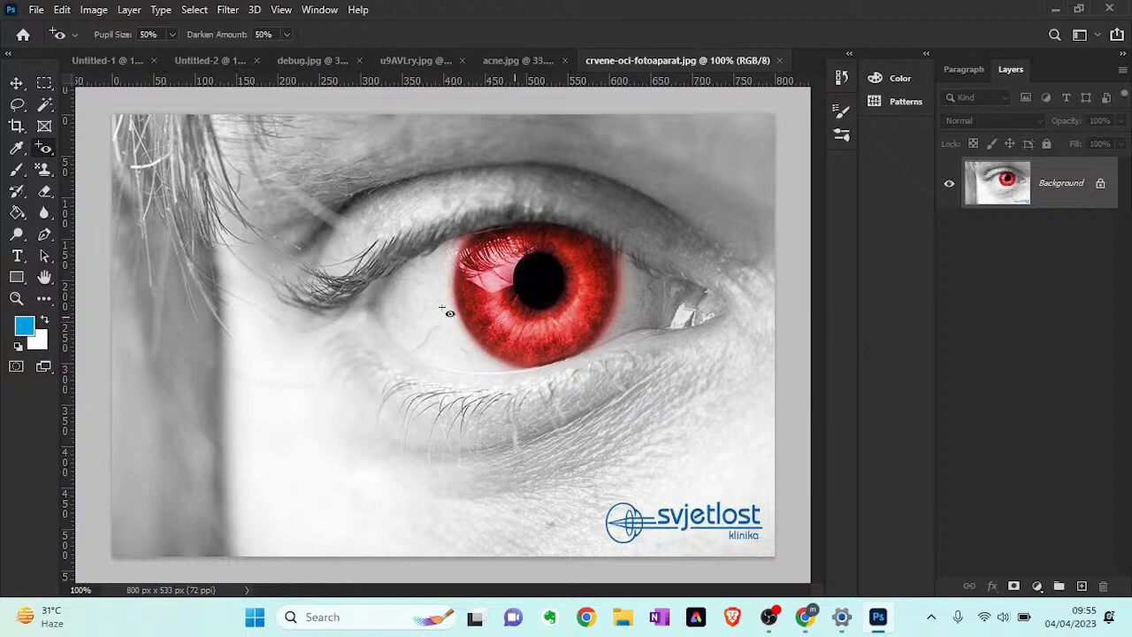
- Remove the red from all around the iris with the Red Eye Tool at 50% Pupil Size and 50% Darken Amount
{"action": "right_click", "coordinate": [44, 151]}
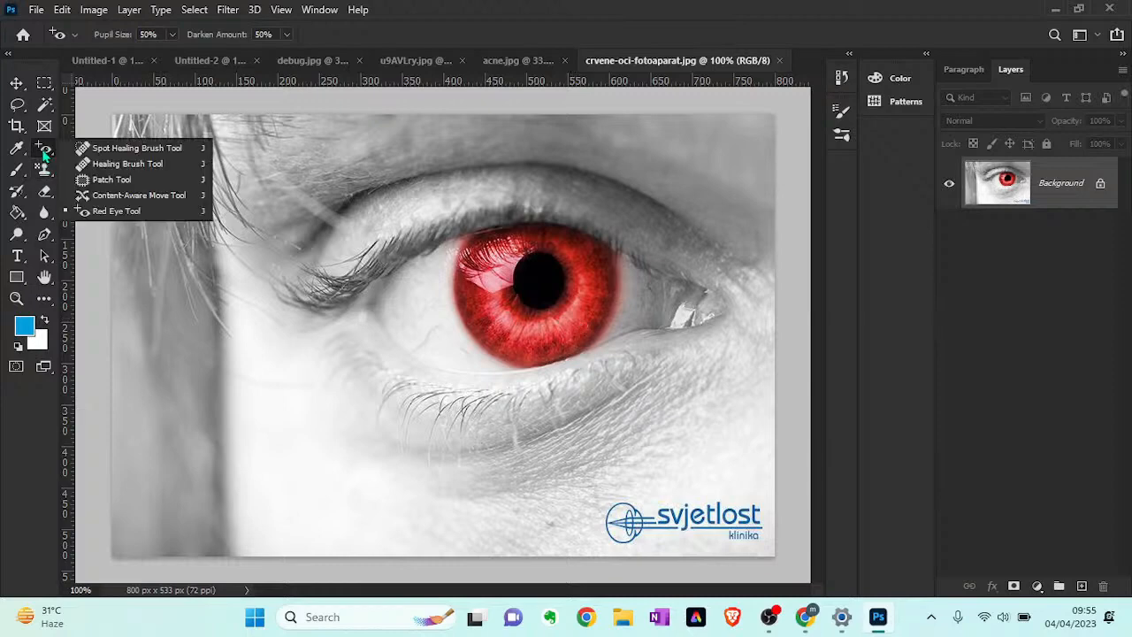
{"action": "left_click", "coordinate": [107, 212]}
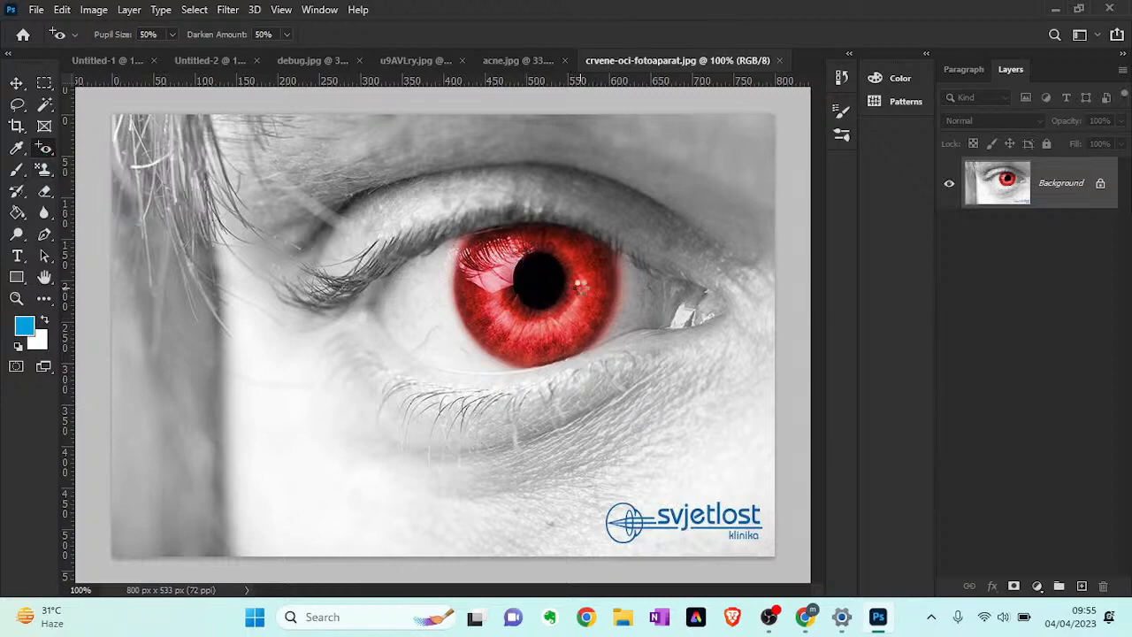
{"action": "left_click", "coordinate": [579, 287]}
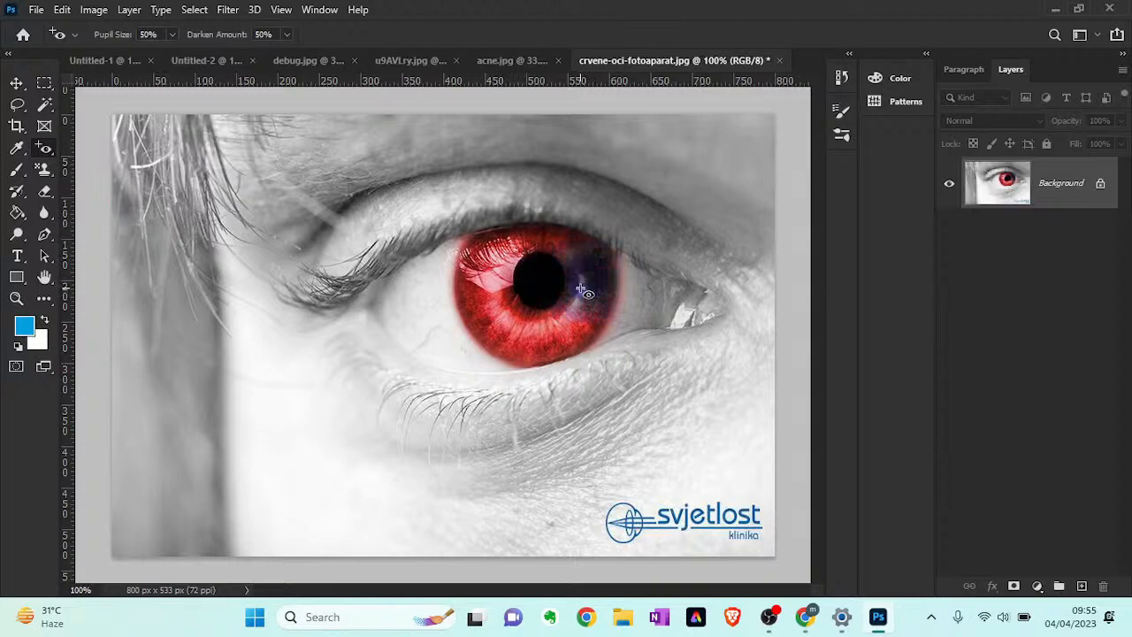
{"action": "left_click", "coordinate": [541, 330]}
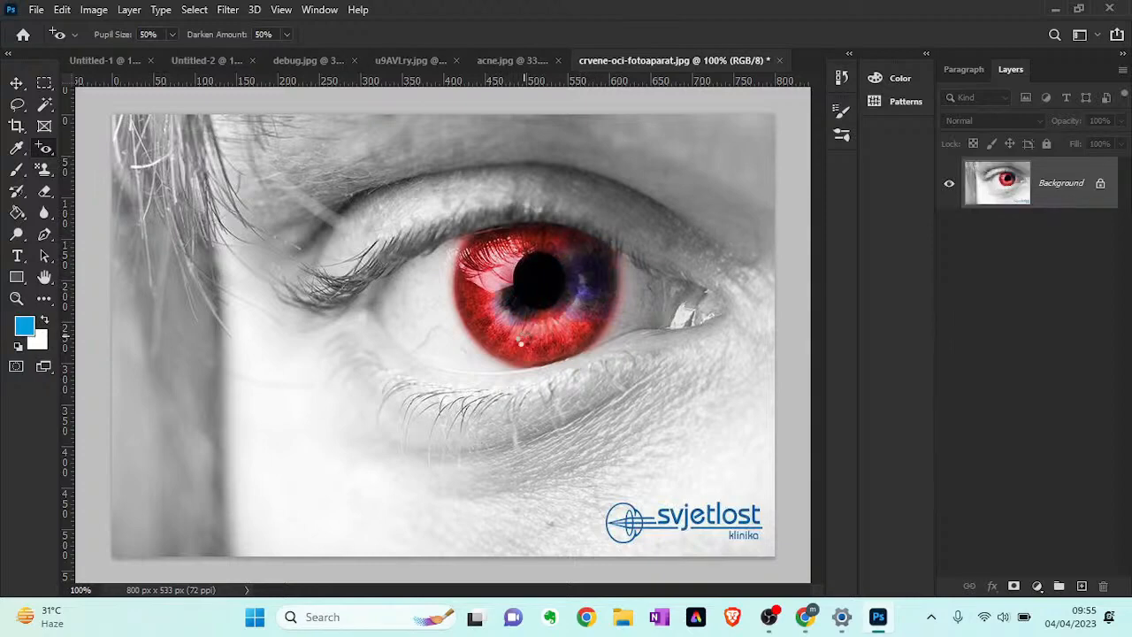
{"action": "left_click", "coordinate": [533, 341]}
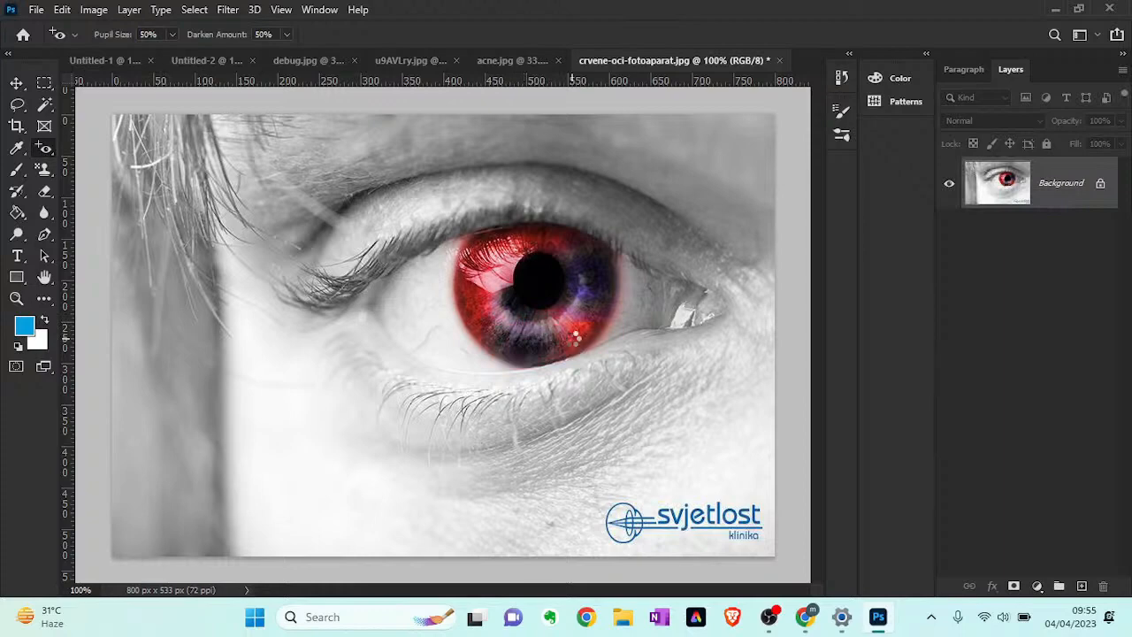
{"action": "left_click", "coordinate": [577, 343]}
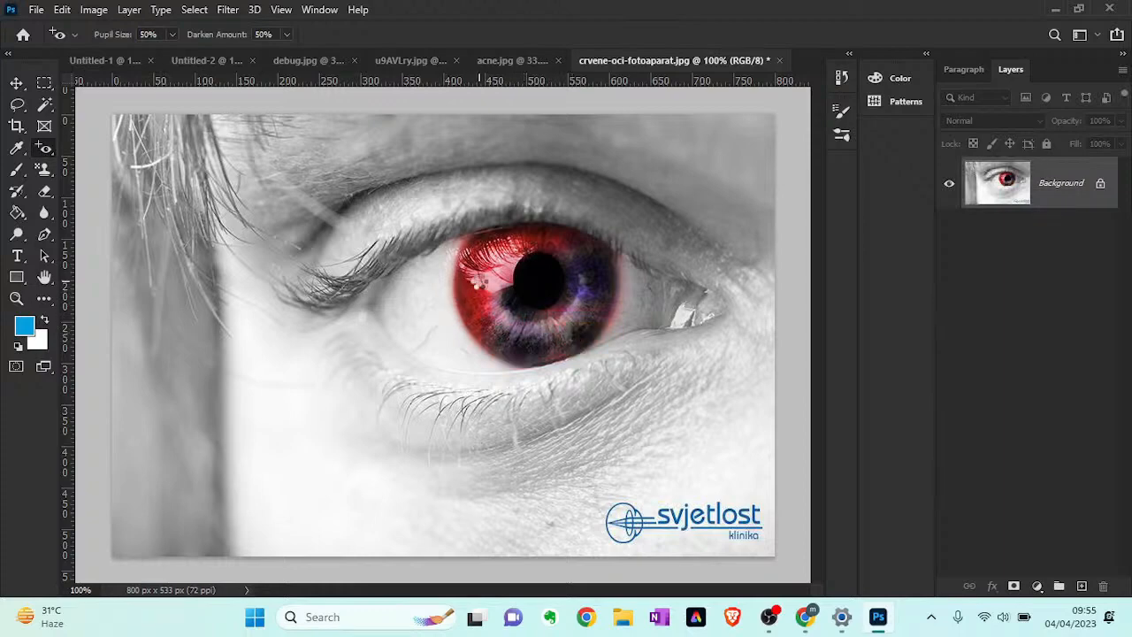
{"action": "left_click", "coordinate": [485, 284]}
{"action": "left_click", "coordinate": [483, 263]}
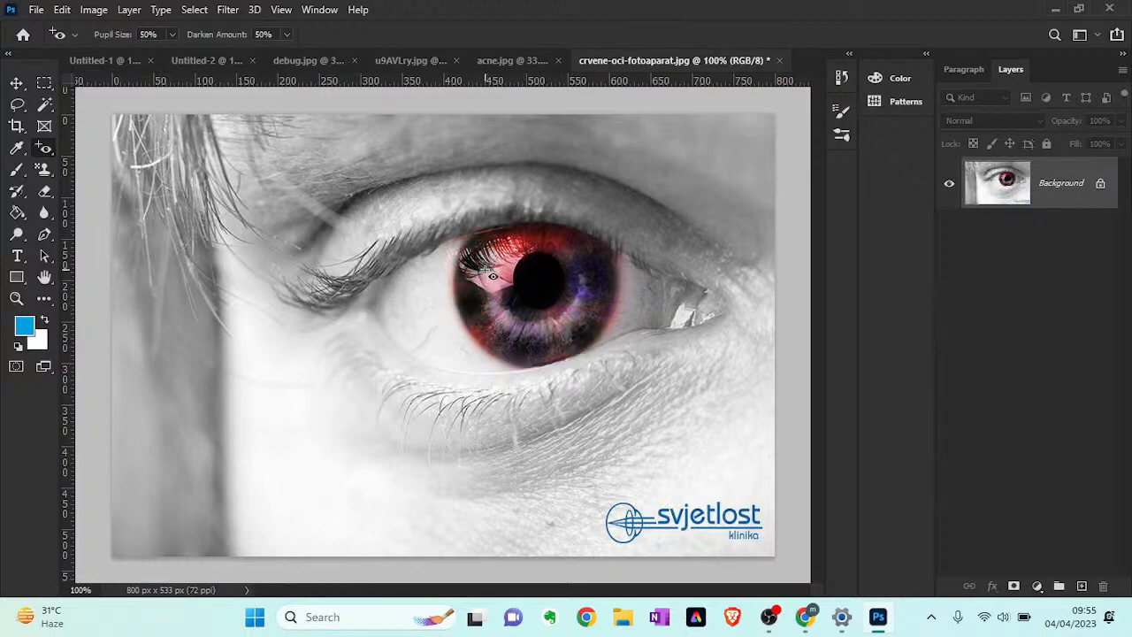
{"action": "left_click", "coordinate": [520, 252]}
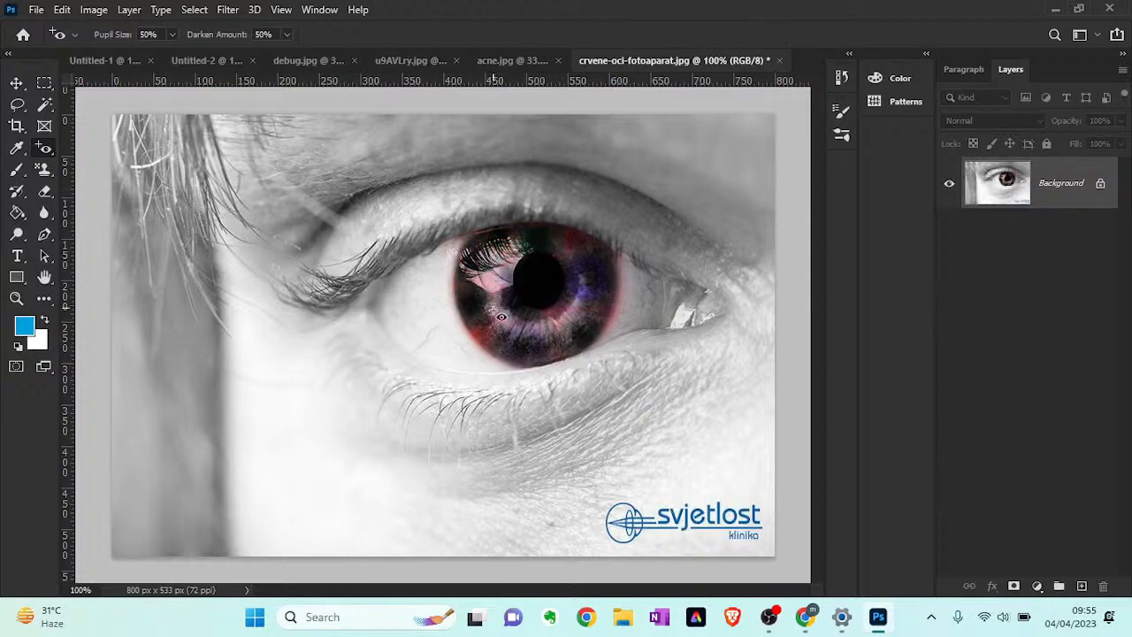
{"action": "left_click", "coordinate": [486, 331]}
{"action": "left_click", "coordinate": [536, 336]}
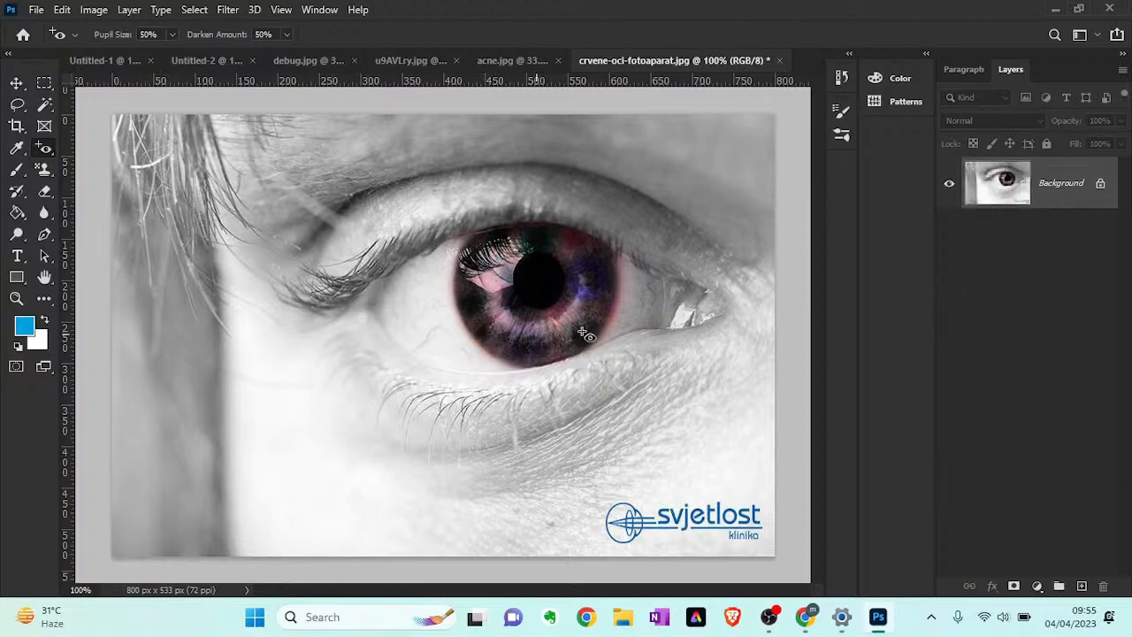
{"action": "left_click", "coordinate": [603, 322]}
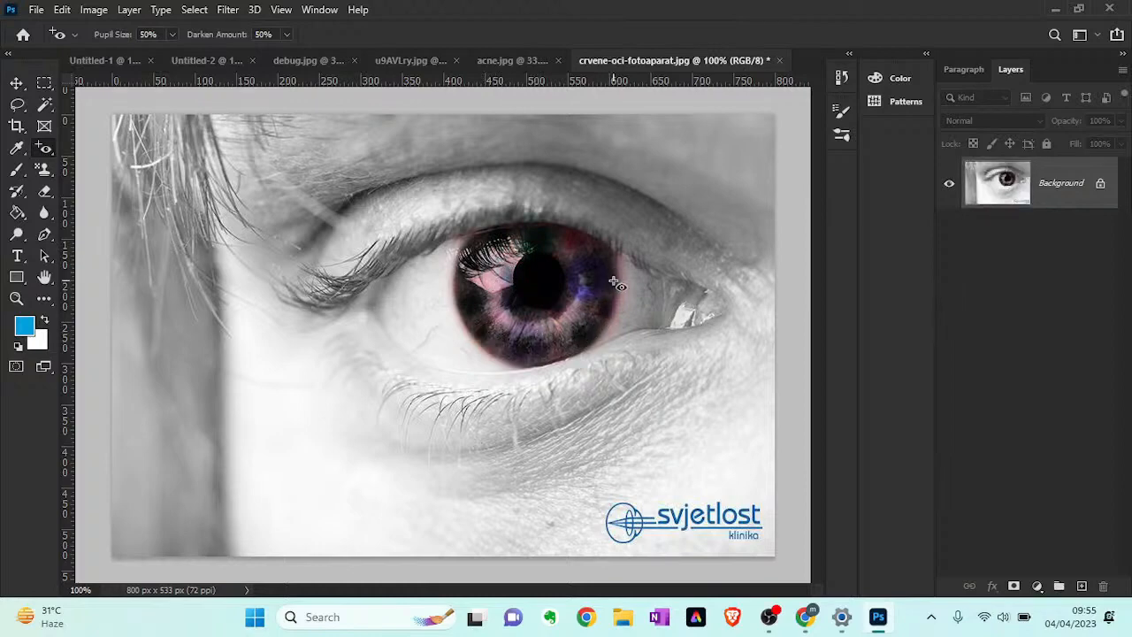
{"action": "left_click", "coordinate": [578, 248]}
{"action": "left_click", "coordinate": [593, 306]}
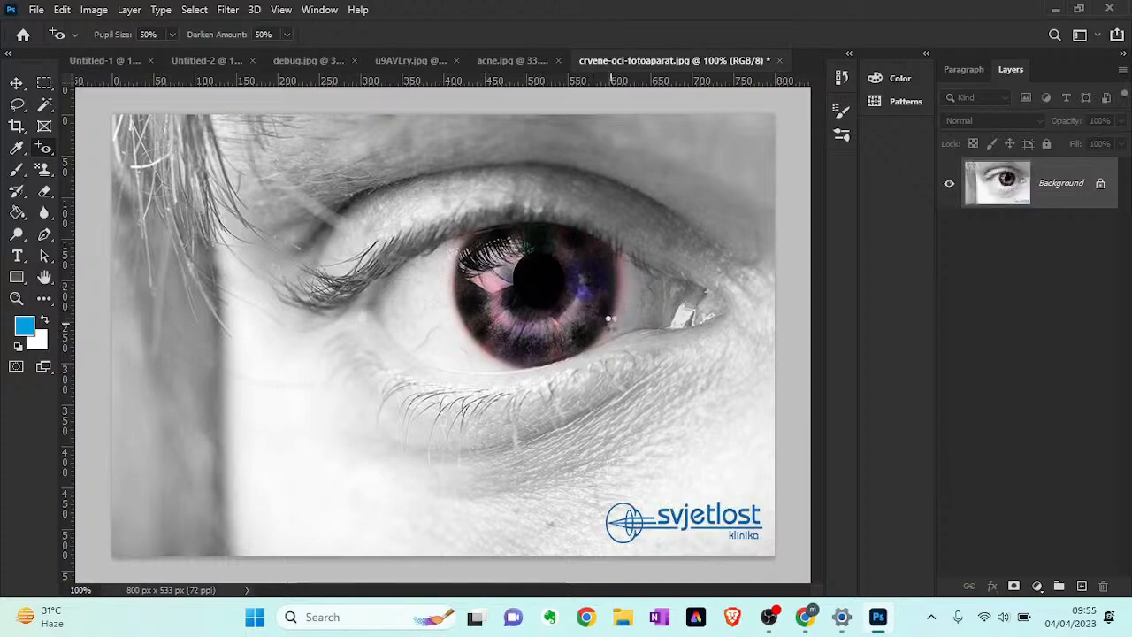
{"action": "left_click", "coordinate": [612, 274]}
{"action": "left_click", "coordinate": [489, 292]}
- Switch to the Move Tool on the corrected eye photo
{"action": "key", "text": "z"}
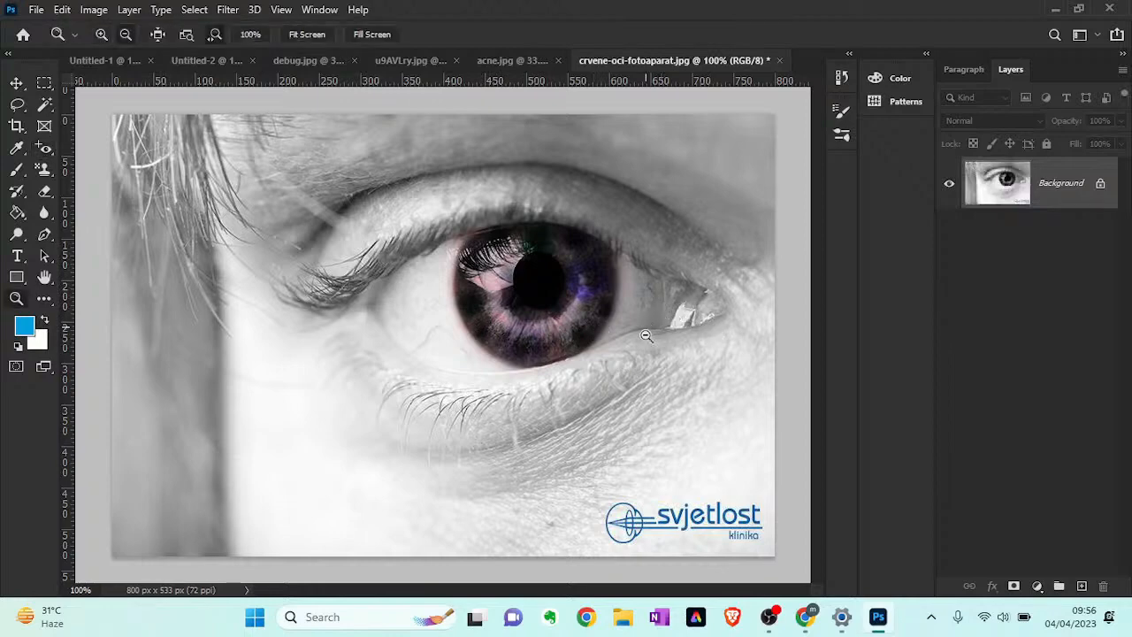
{"action": "left_click", "coordinate": [641, 337], "text": "alt"}
{"action": "left_click", "coordinate": [641, 337], "text": "alt"}
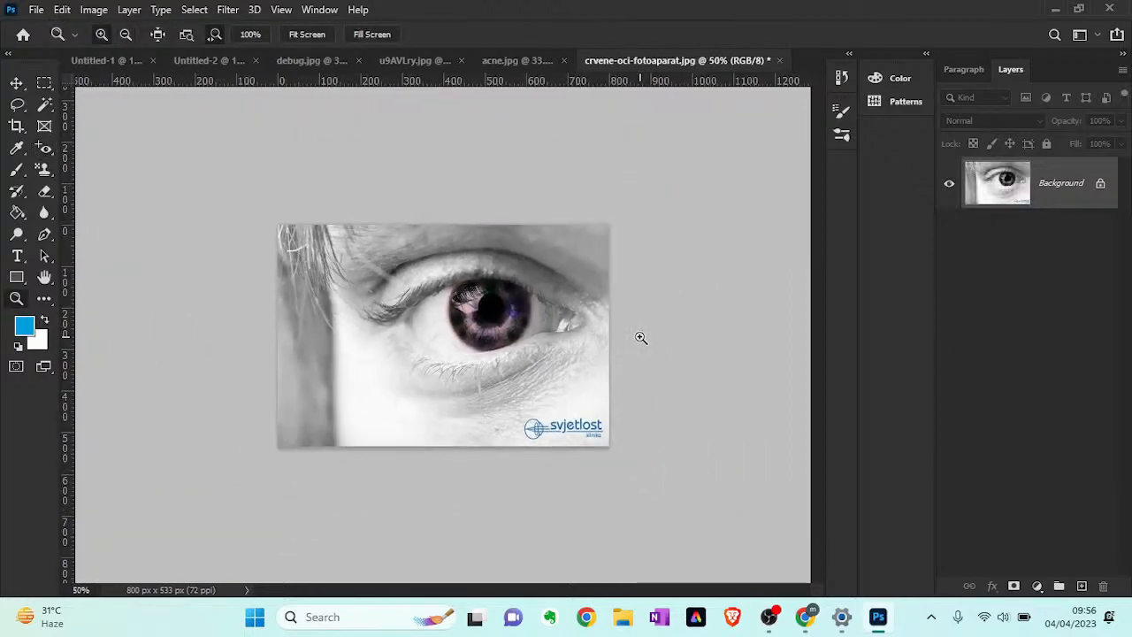
{"action": "left_click", "coordinate": [17, 83]}
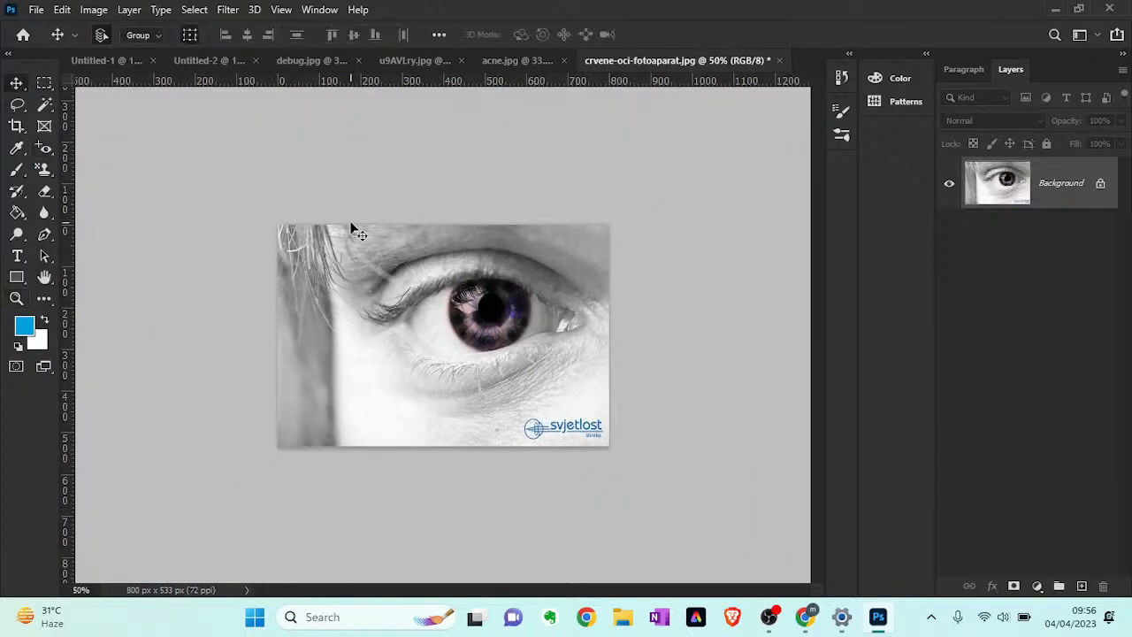